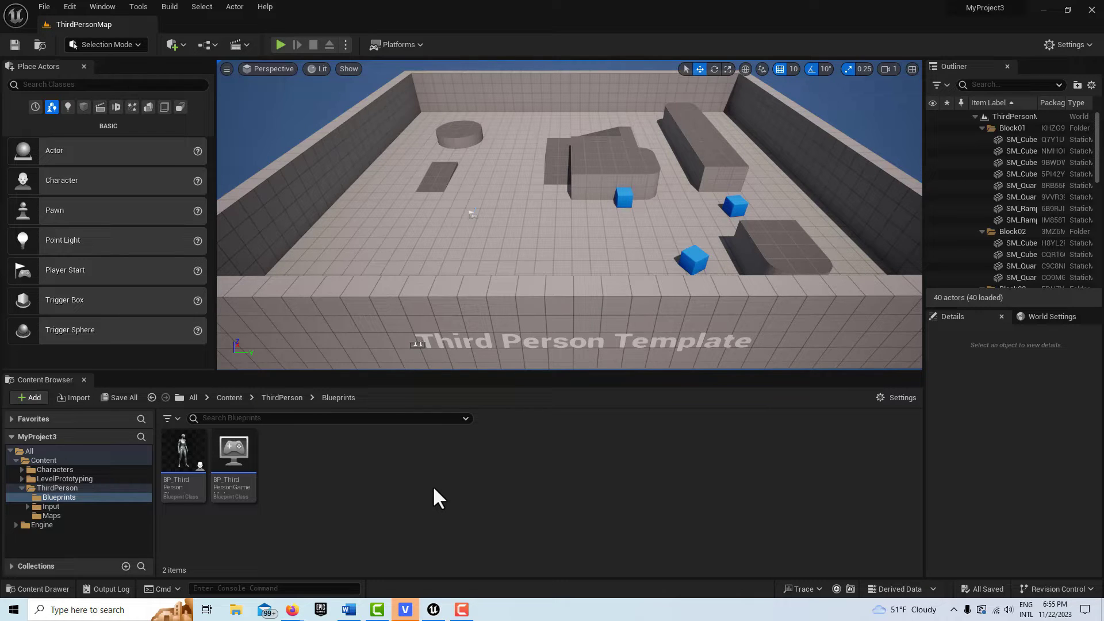
Start an asset import into the ThirdPerson Blueprints folder and browse to the Mix_UE4 folder on the Desktop.
{"action": "left_click", "coordinate": [36, 401]}
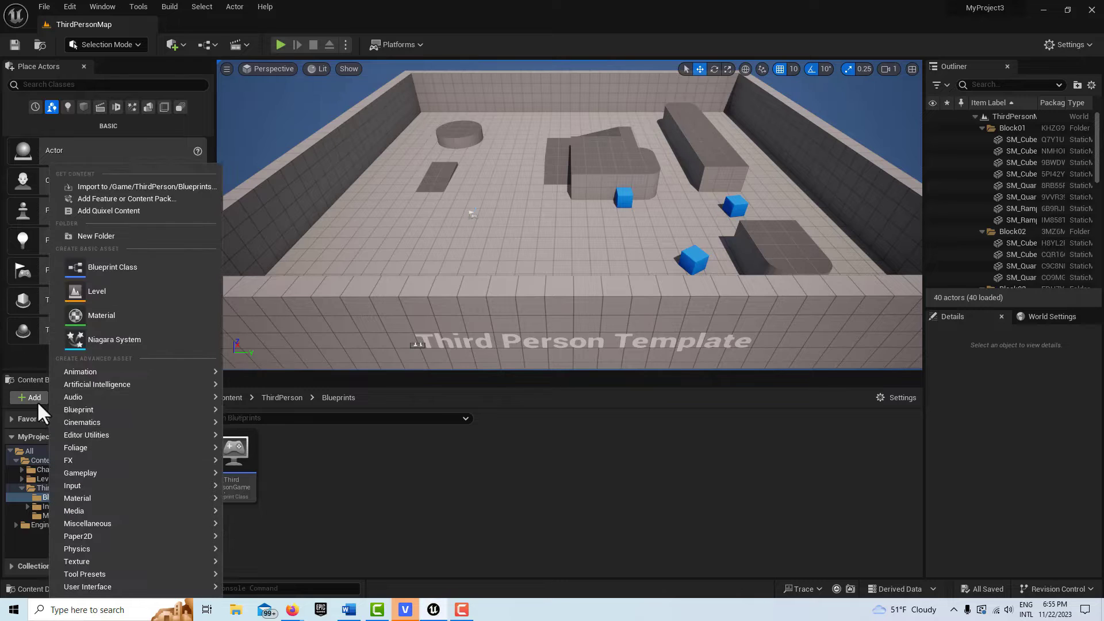
{"action": "left_click", "coordinate": [121, 188]}
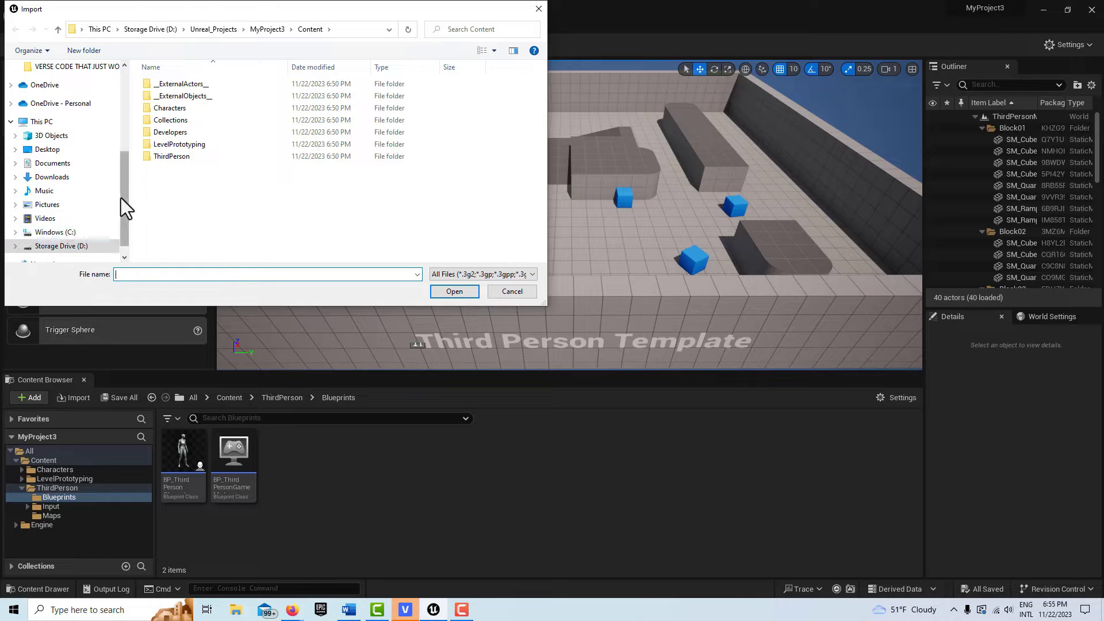
{"action": "left_click", "coordinate": [70, 152]}
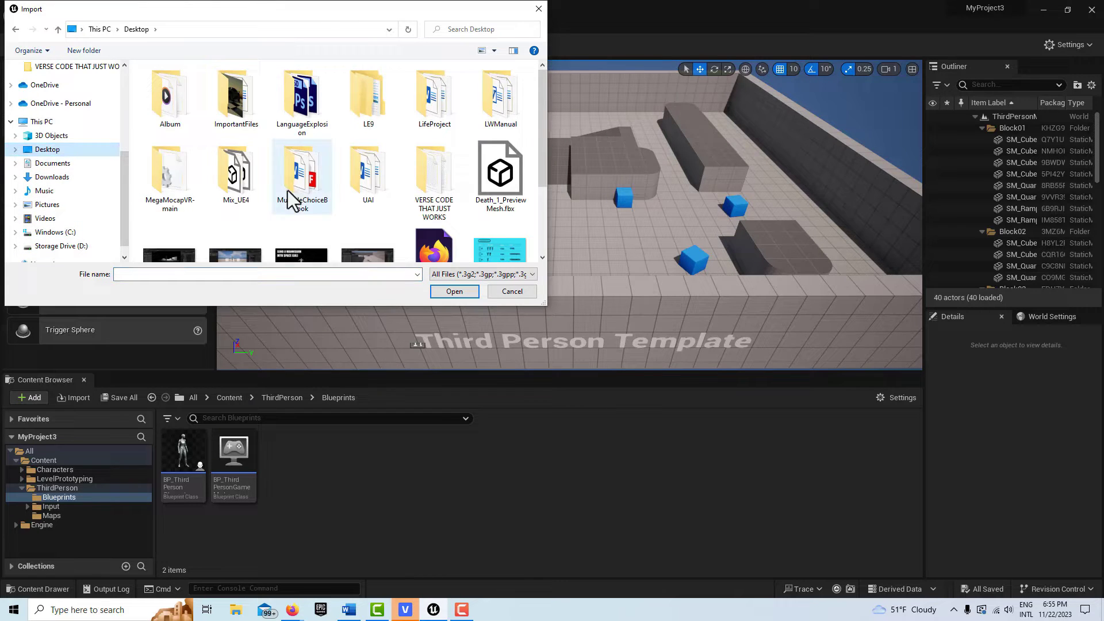
{"action": "double_click", "coordinate": [242, 180]}
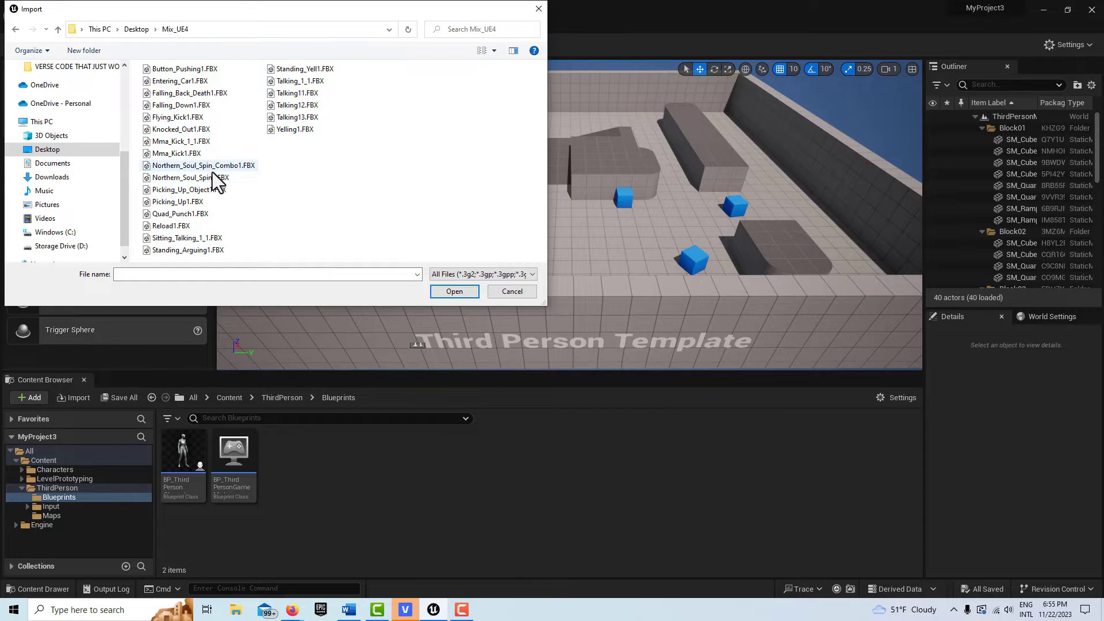
Choose Entering_Car1, Mma_Kick1, Northern_Soul_Spin_Combo1, Quad_Punch1 and Reload1 as the FBX files for import.
{"action": "left_click", "coordinate": [191, 83]}
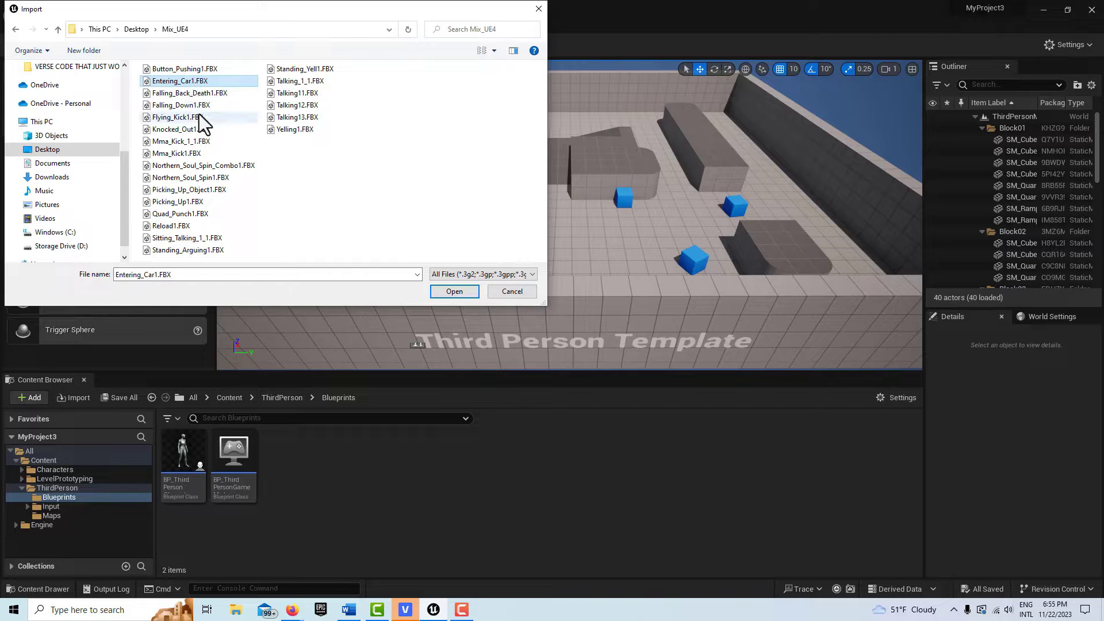
{"action": "left_click", "coordinate": [189, 153], "text": "ctrl"}
{"action": "left_click", "coordinate": [198, 168], "text": "ctrl"}
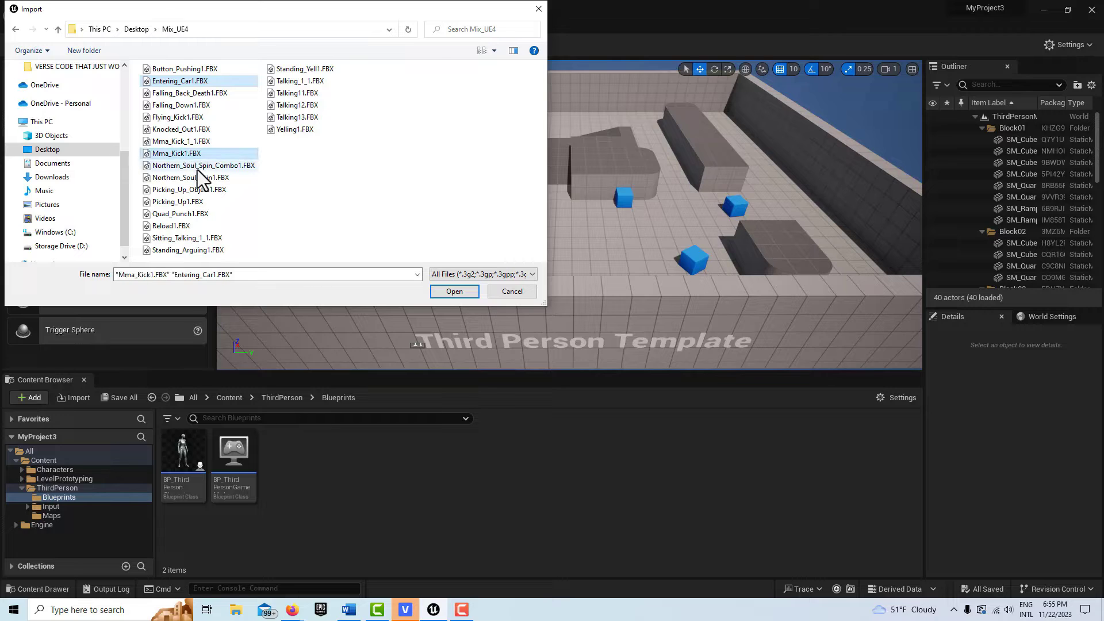
{"action": "left_click", "coordinate": [195, 214], "text": "ctrl"}
{"action": "left_click", "coordinate": [188, 226], "text": "ctrl"}
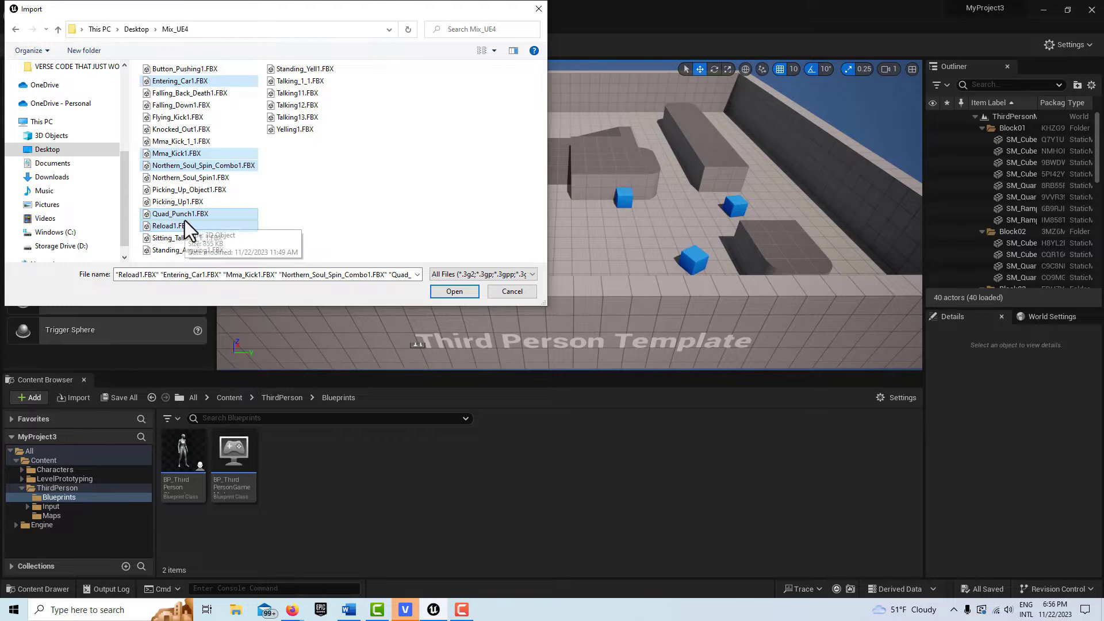
{"action": "left_click", "coordinate": [451, 291]}
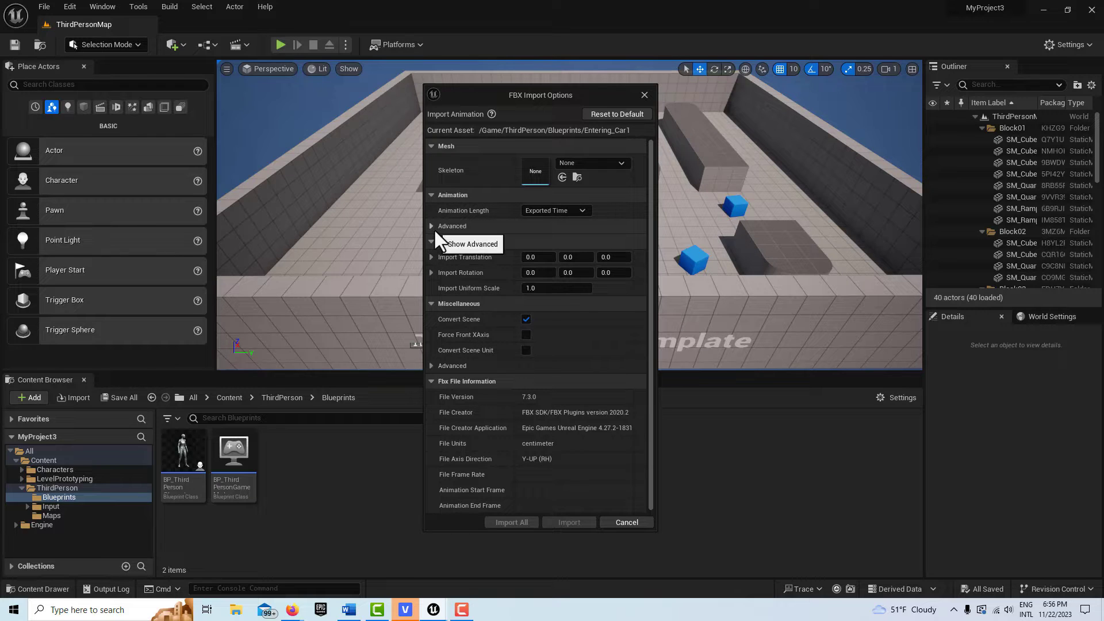
Assign SK_Mannequin_Skeleton as the import skeleton and enable snapping to the closest frame in the advanced animation options.
{"action": "left_click", "coordinate": [616, 164]}
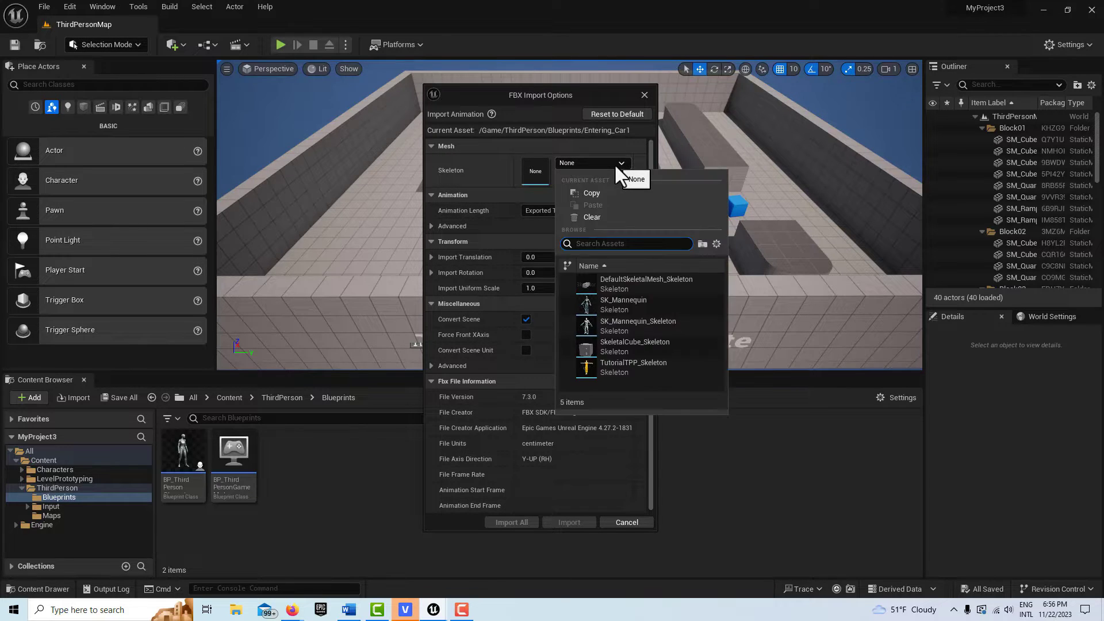
{"action": "left_click", "coordinate": [616, 327]}
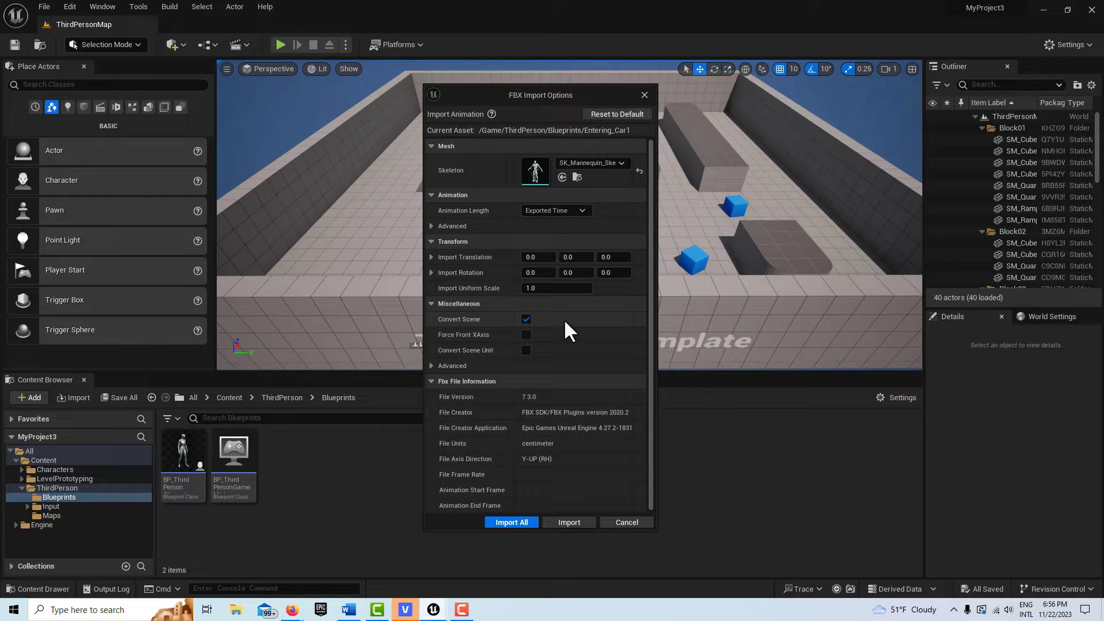
{"action": "left_click", "coordinate": [428, 227]}
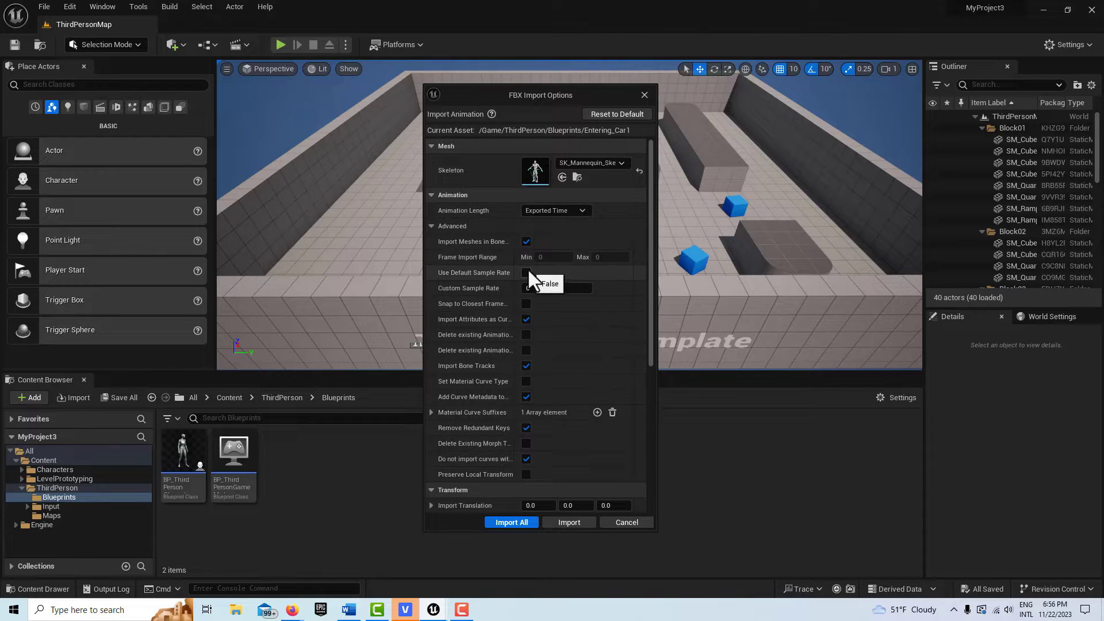
{"action": "left_click", "coordinate": [526, 303]}
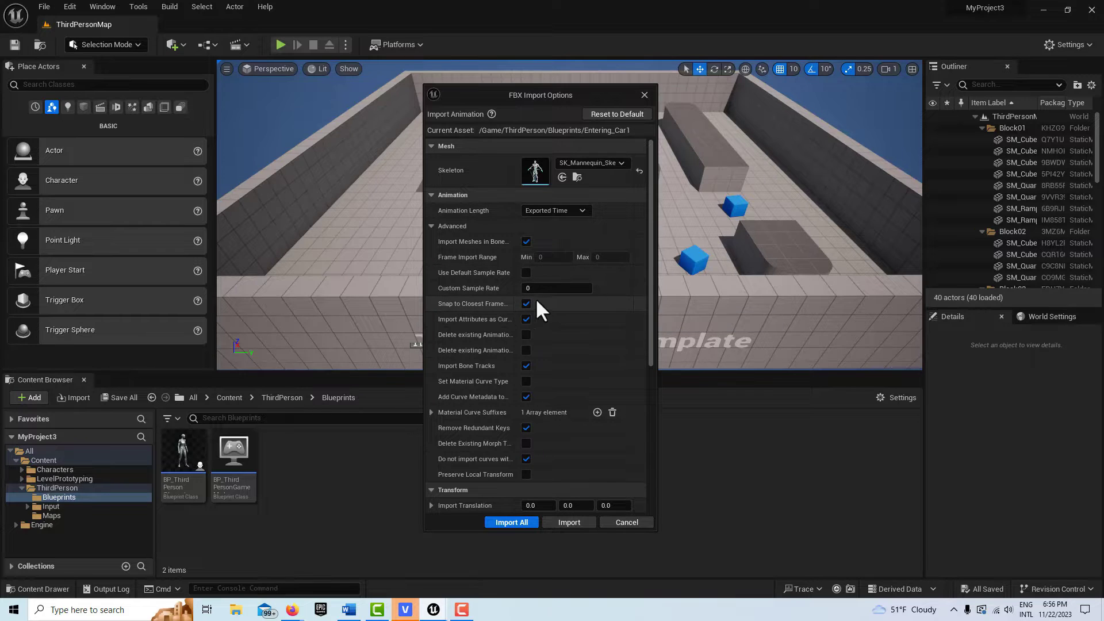
Turn off the "Do not import curves with..." option and enable Use Default Sample Rate for the animation import.
{"action": "scroll", "coordinate": [567, 322], "scroll_direction": "down", "scroll_amount": 4}
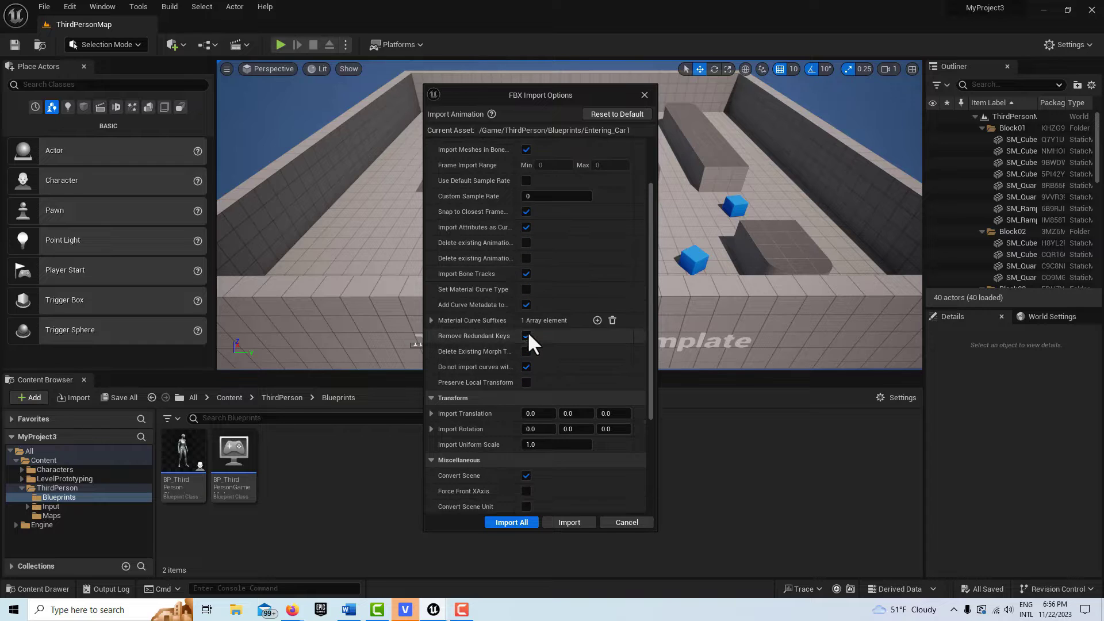
{"action": "scroll", "coordinate": [527, 337], "scroll_direction": "down", "scroll_amount": 1}
{"action": "left_click", "coordinate": [526, 348]}
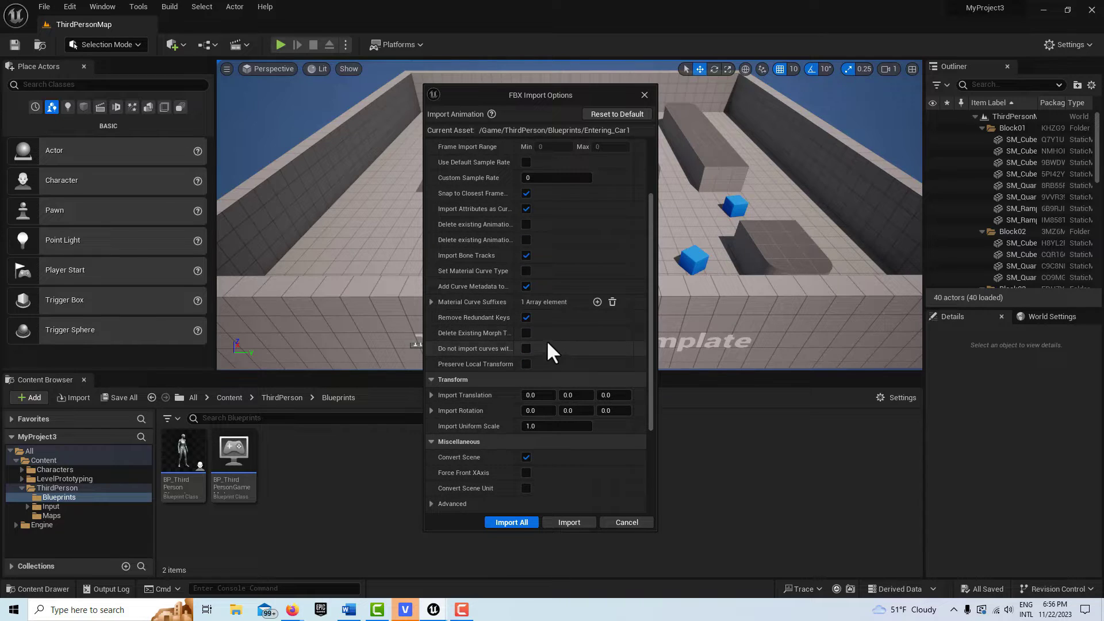
{"action": "scroll", "coordinate": [546, 340], "scroll_direction": "down", "scroll_amount": 2}
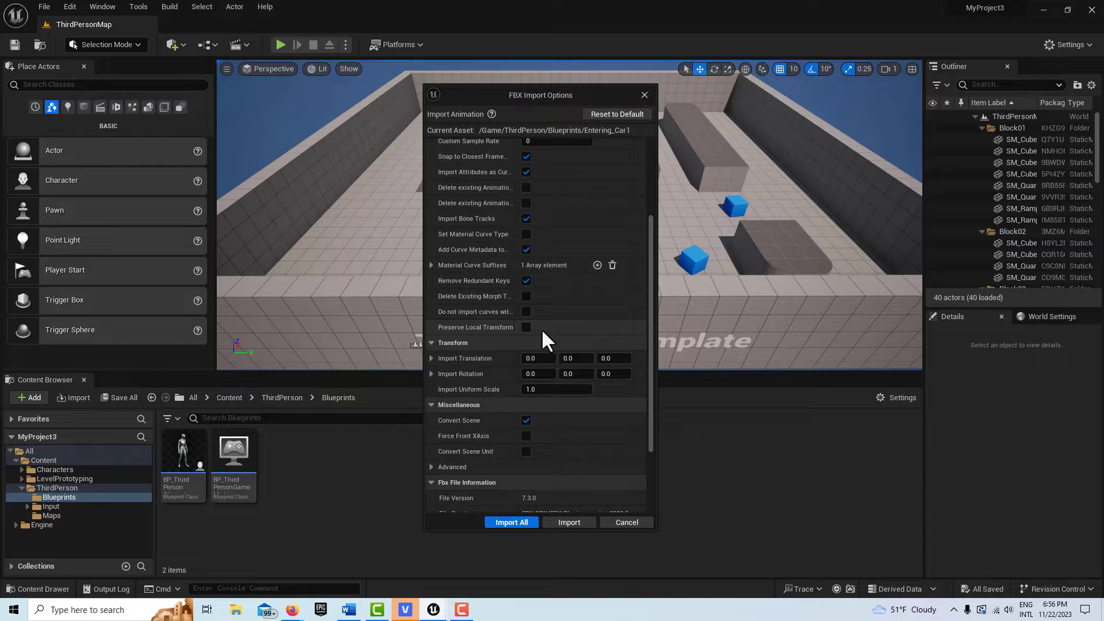
{"action": "scroll", "coordinate": [540, 334], "scroll_direction": "down", "scroll_amount": 2}
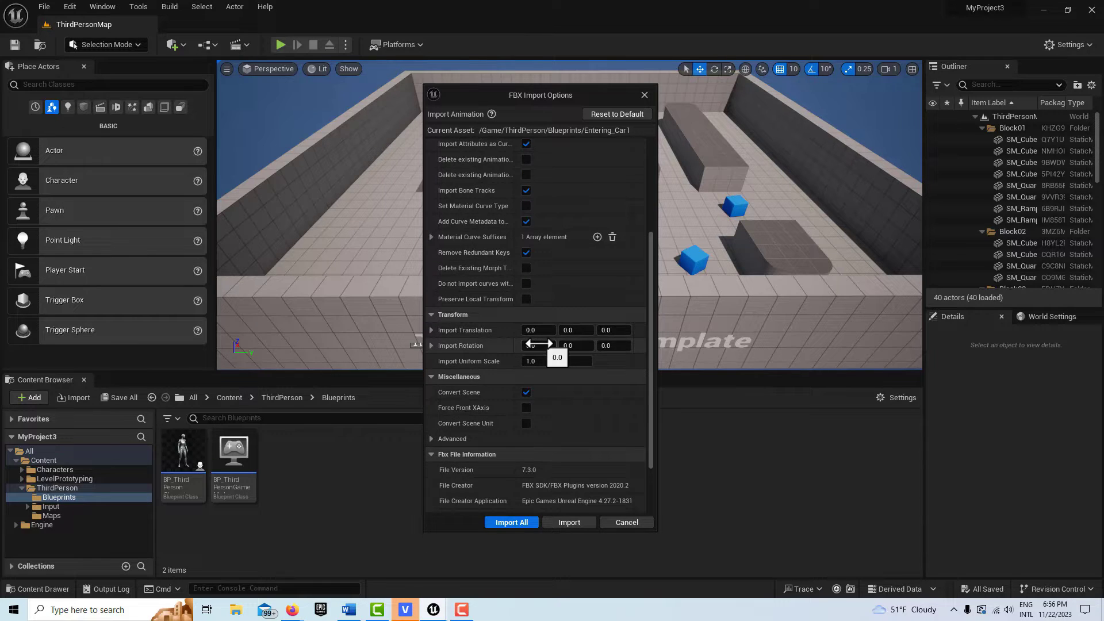
{"action": "scroll", "coordinate": [539, 344], "scroll_direction": "up", "scroll_amount": 3}
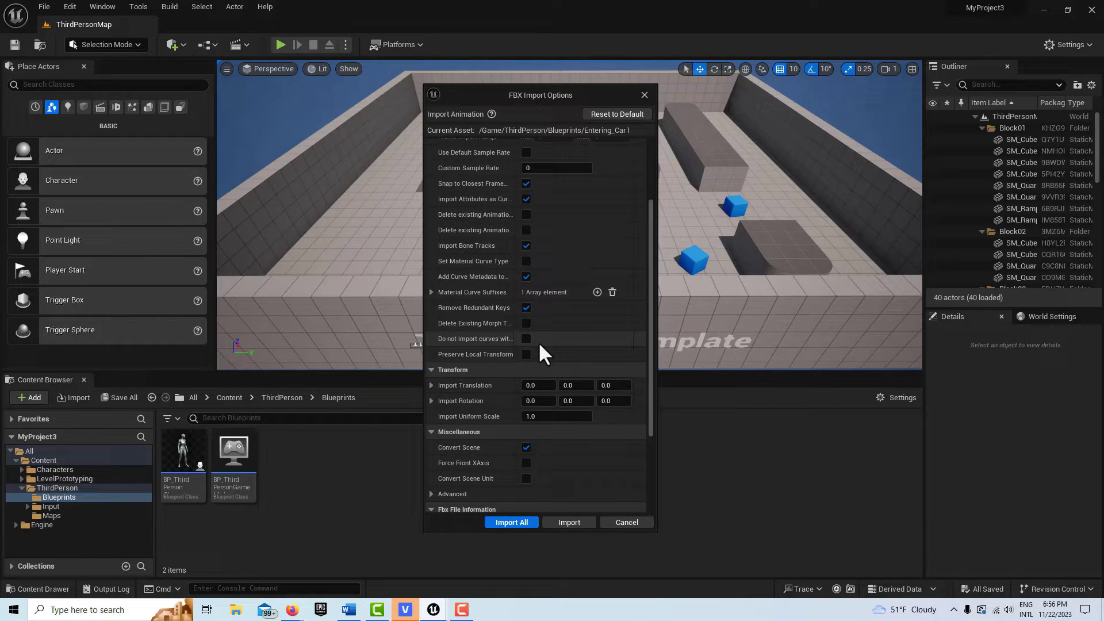
{"action": "scroll", "coordinate": [538, 342], "scroll_direction": "up", "scroll_amount": 3}
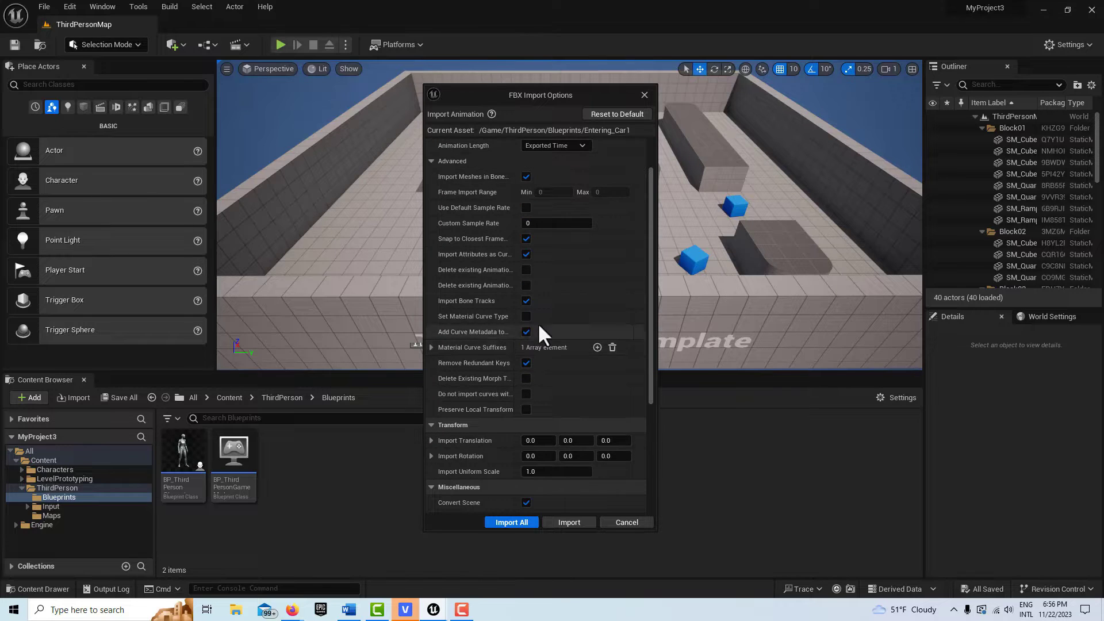
{"action": "left_click", "coordinate": [525, 207]}
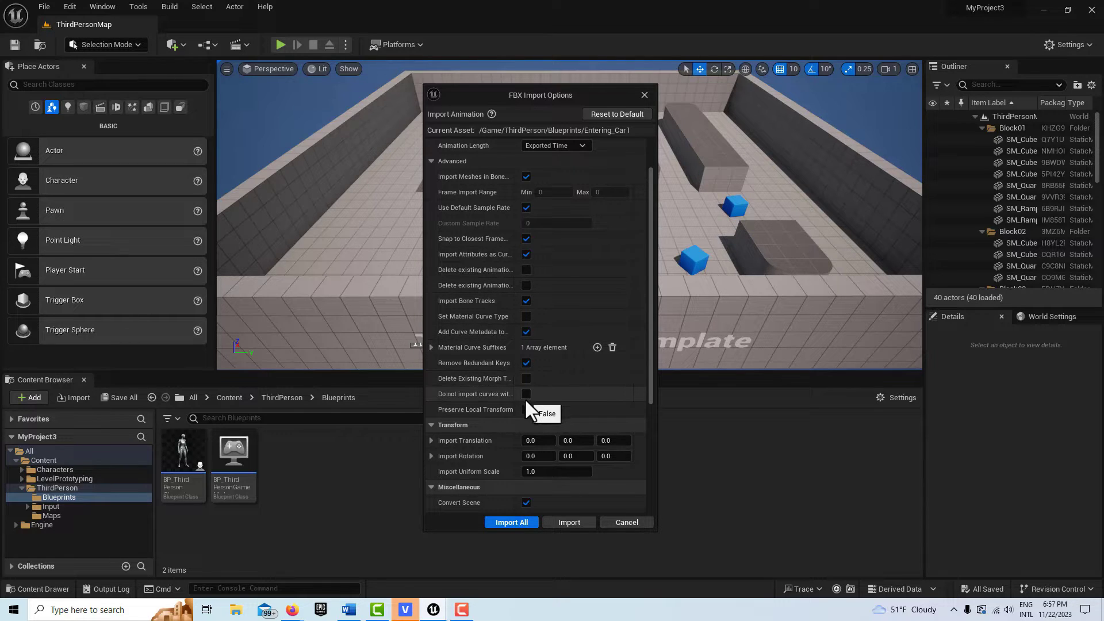
Import all chosen FBX animations with the same settings and save all unsaved assets.
{"action": "scroll", "coordinate": [527, 371], "scroll_direction": "down", "scroll_amount": 3}
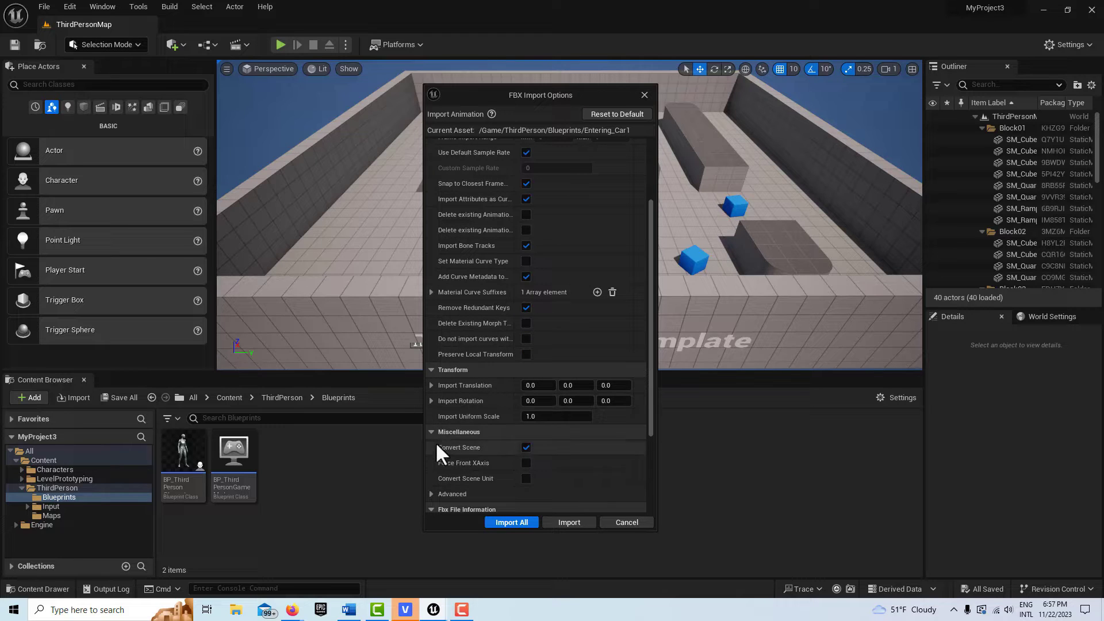
{"action": "left_click", "coordinate": [443, 493]}
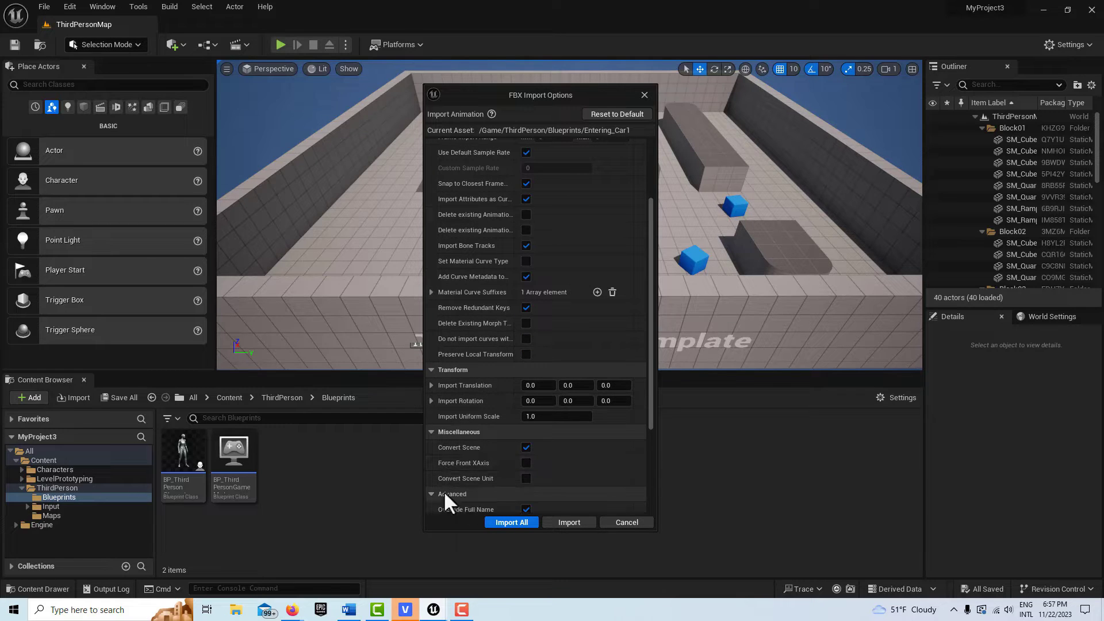
{"action": "scroll", "coordinate": [485, 456], "scroll_direction": "down", "scroll_amount": 5}
{"action": "scroll", "coordinate": [503, 484], "scroll_direction": "down", "scroll_amount": 3}
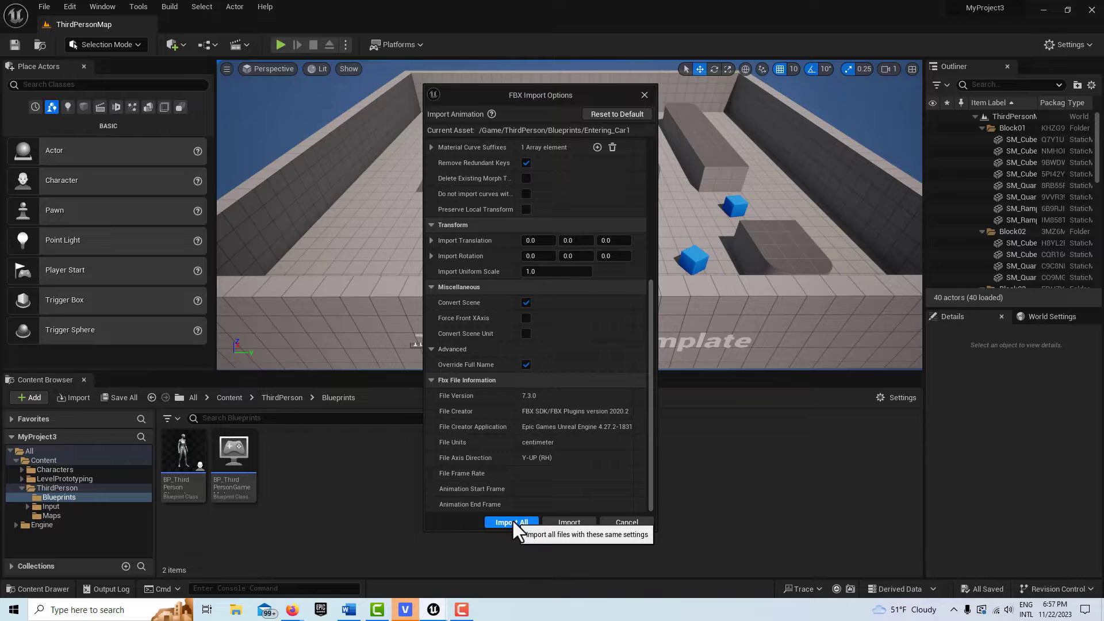
{"action": "left_click", "coordinate": [512, 521]}
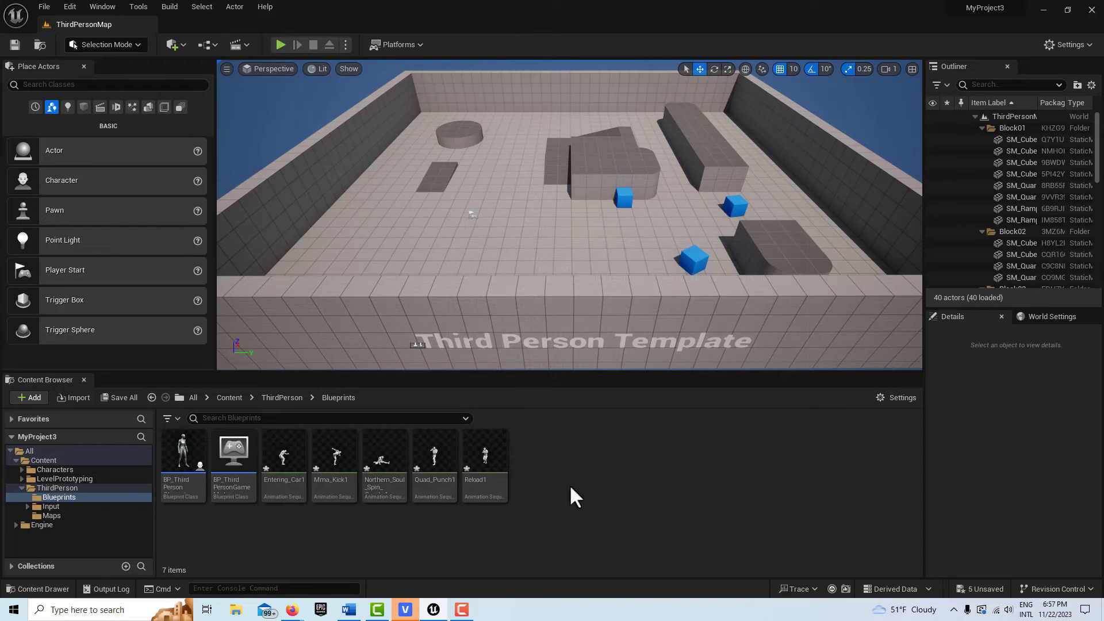
{"action": "left_click", "coordinate": [45, 11]}
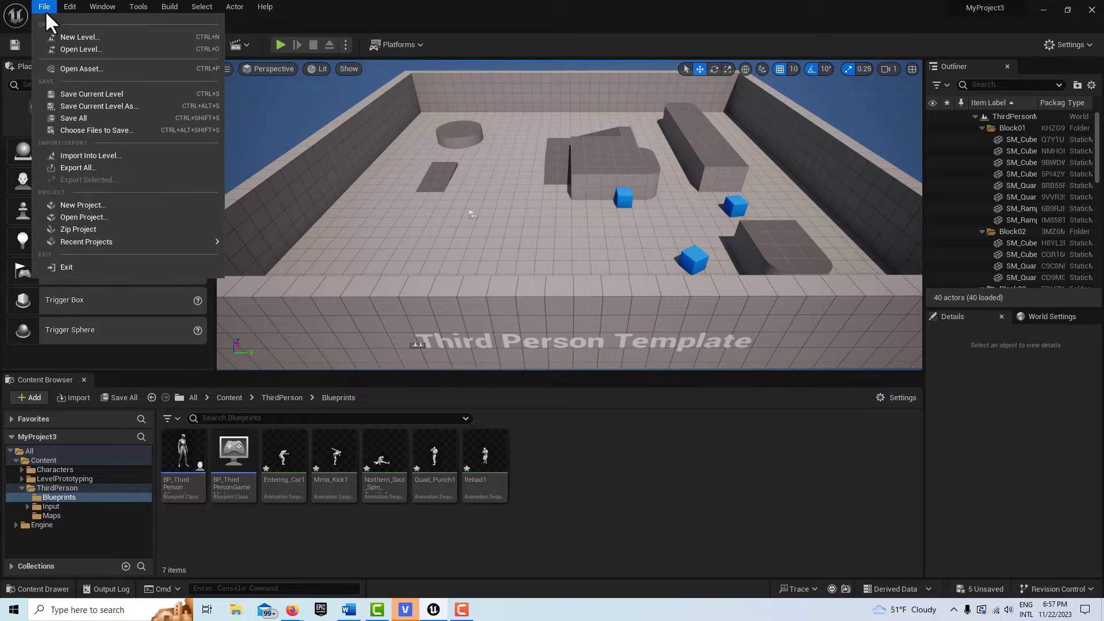
{"action": "left_click", "coordinate": [80, 116]}
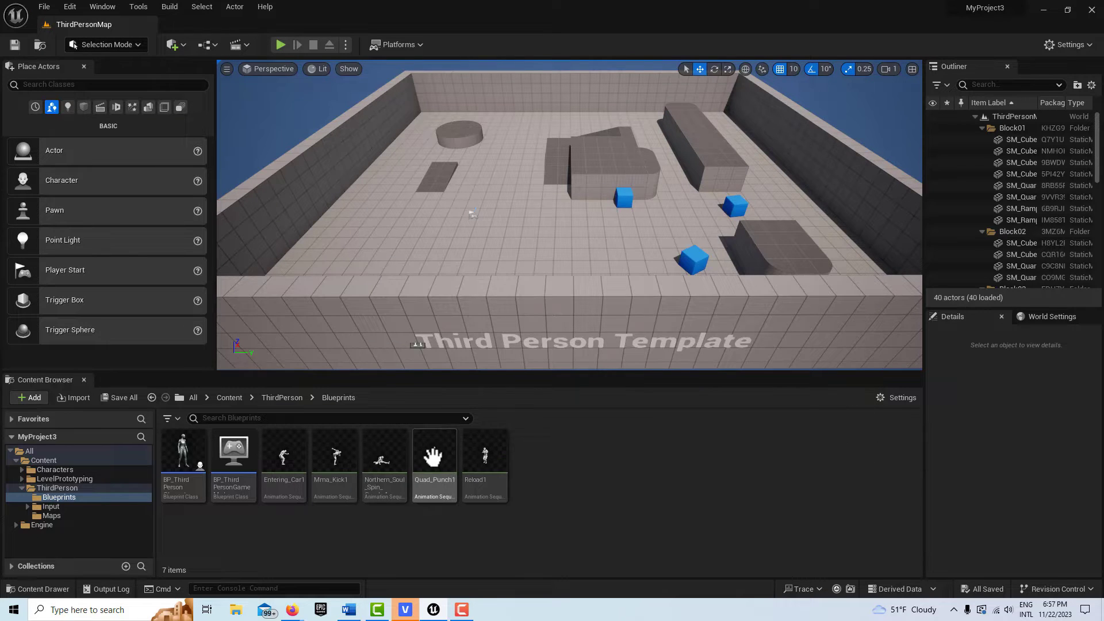
Test the Northern_Soul_Spin_Combo1 animation in play mode by placing it in the level, and undo the placement.
{"action": "left_click_drag", "start_coordinate": [384, 461], "coordinate": [502, 220]}
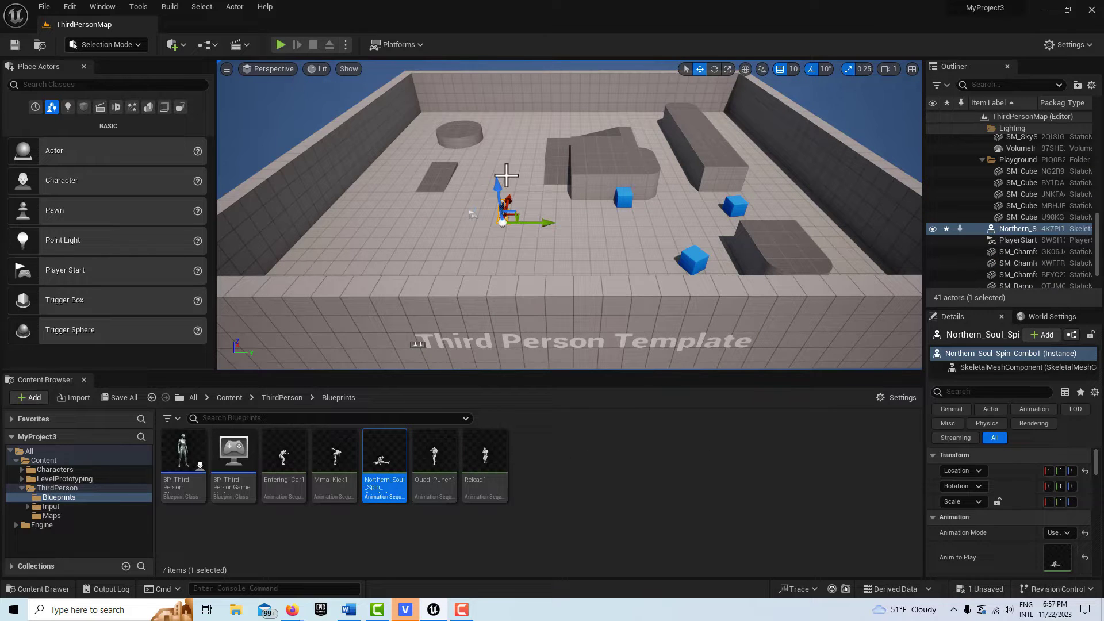
{"action": "left_click", "coordinate": [280, 44]}
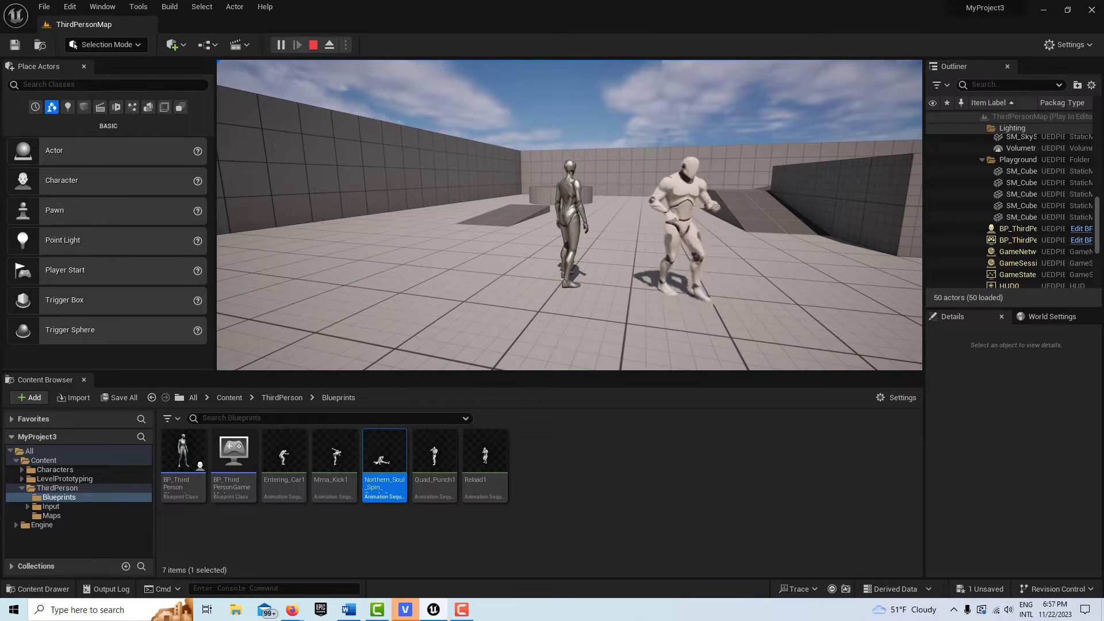
{"action": "key", "text": "Escape"}
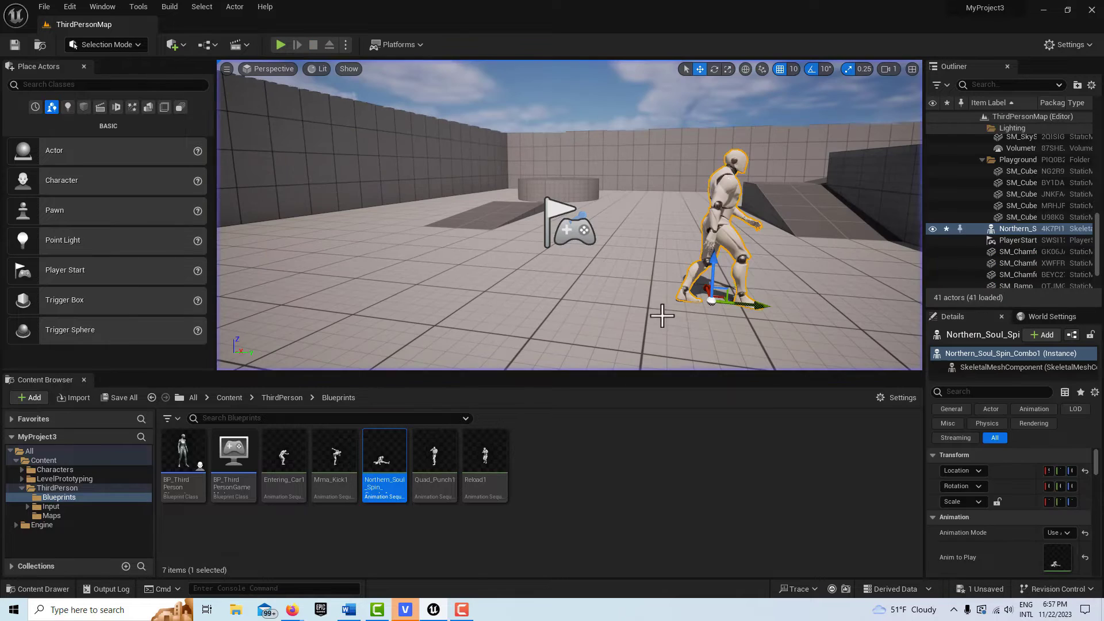
{"action": "left_click", "coordinate": [742, 209]}
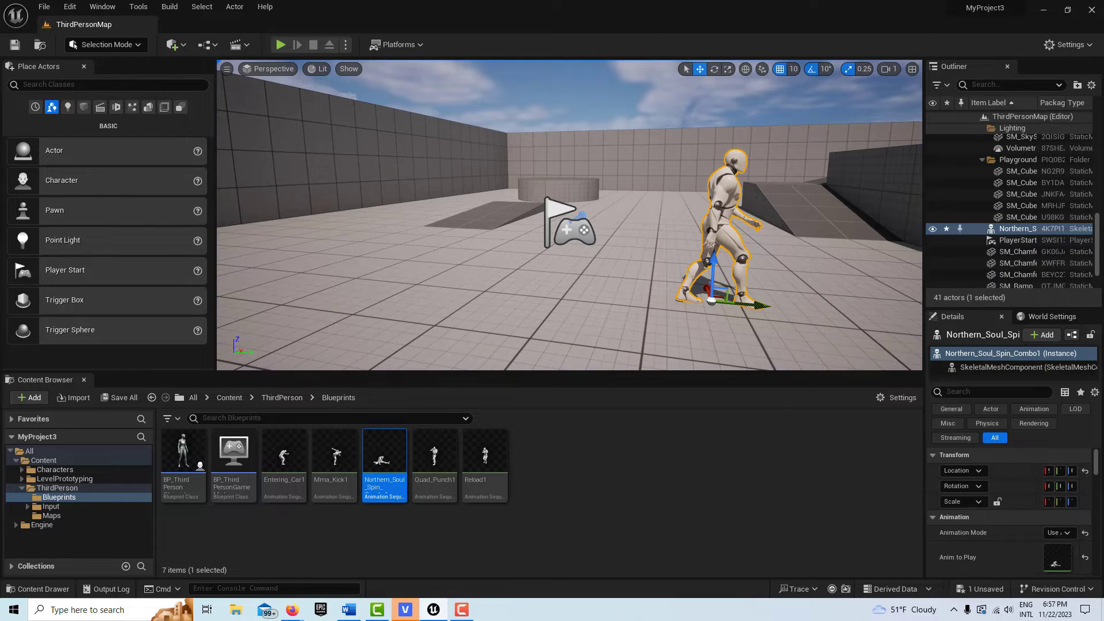
{"action": "key", "text": "ctrl+z"}
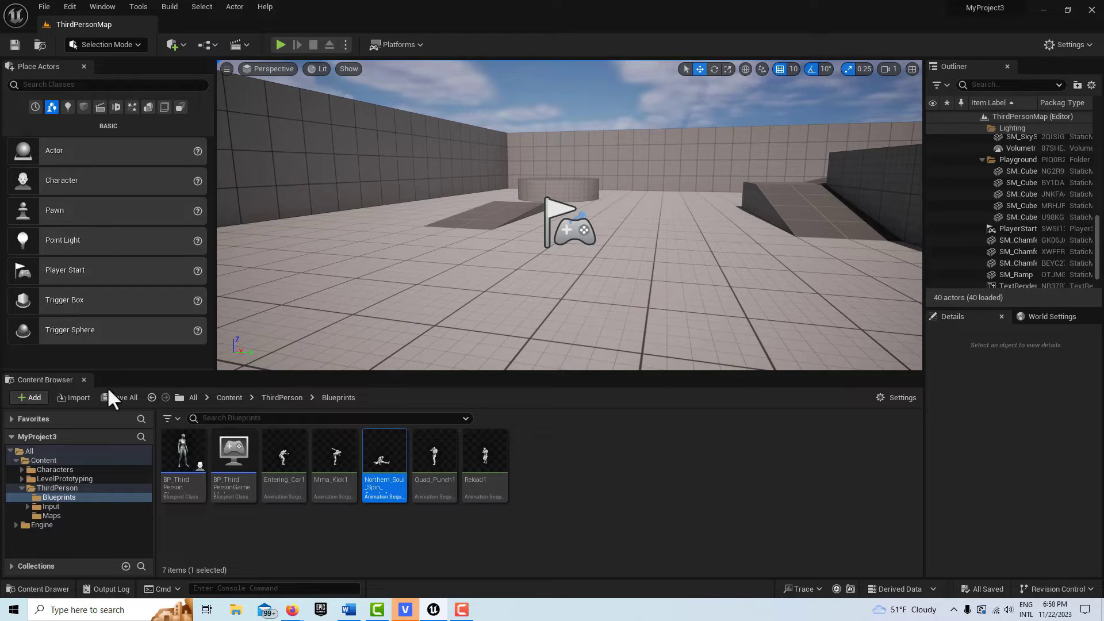
Open the RTG_UE4Manny_UE5Manny IK Retargeter from the Characters/Mannequin_UE4/Rigs folder.
{"action": "left_click", "coordinate": [78, 469]}
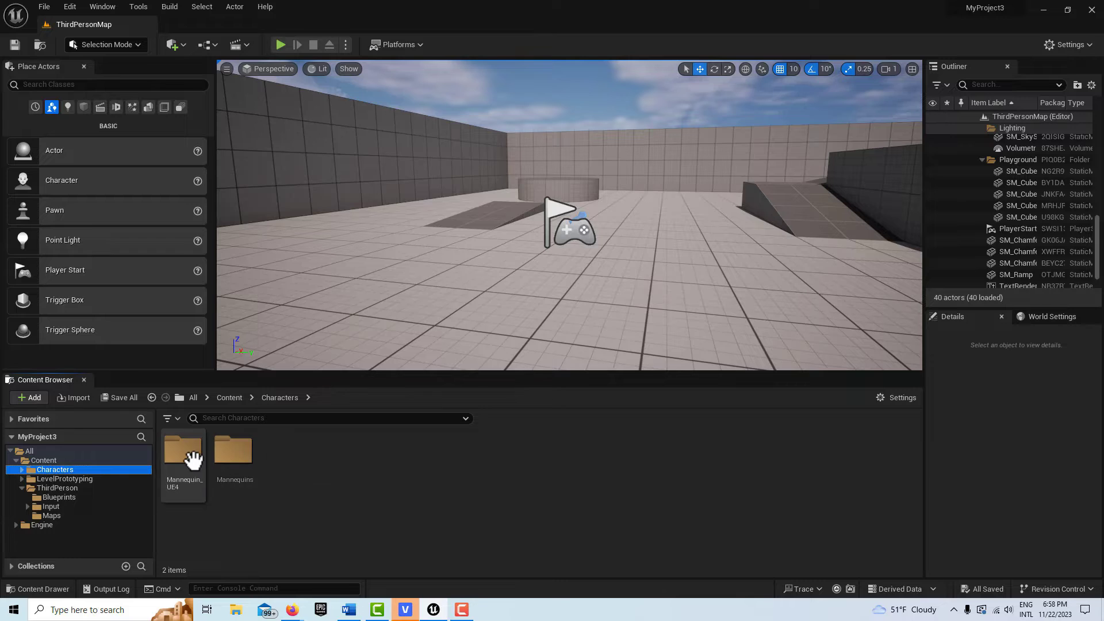
{"action": "left_click", "coordinate": [177, 461]}
{"action": "double_click", "coordinate": [176, 461]}
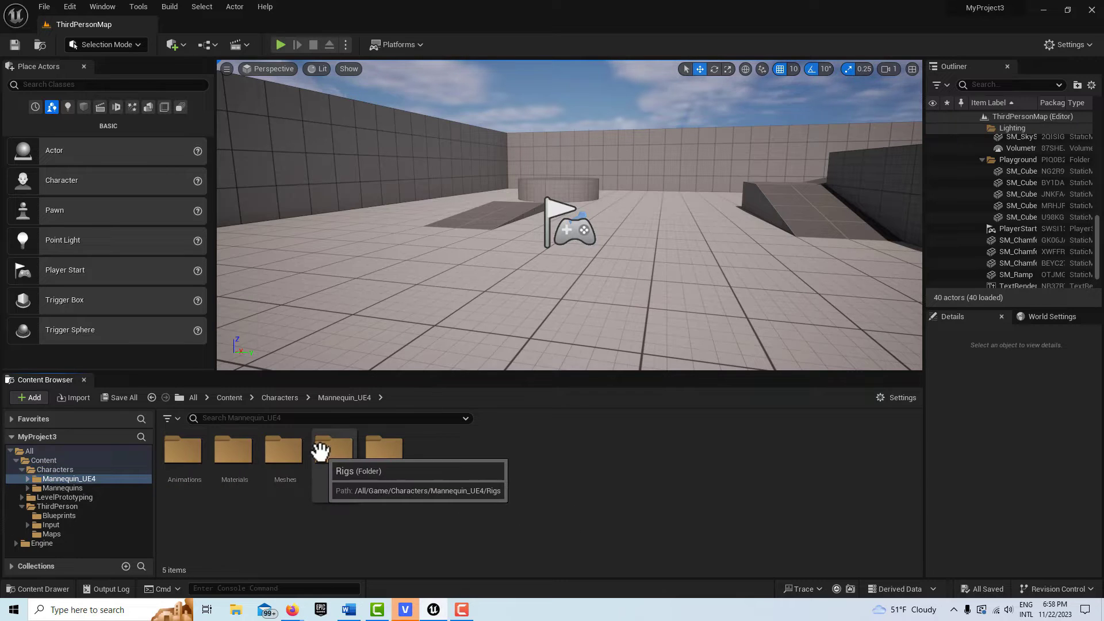
{"action": "left_click", "coordinate": [338, 455]}
{"action": "double_click", "coordinate": [339, 454]}
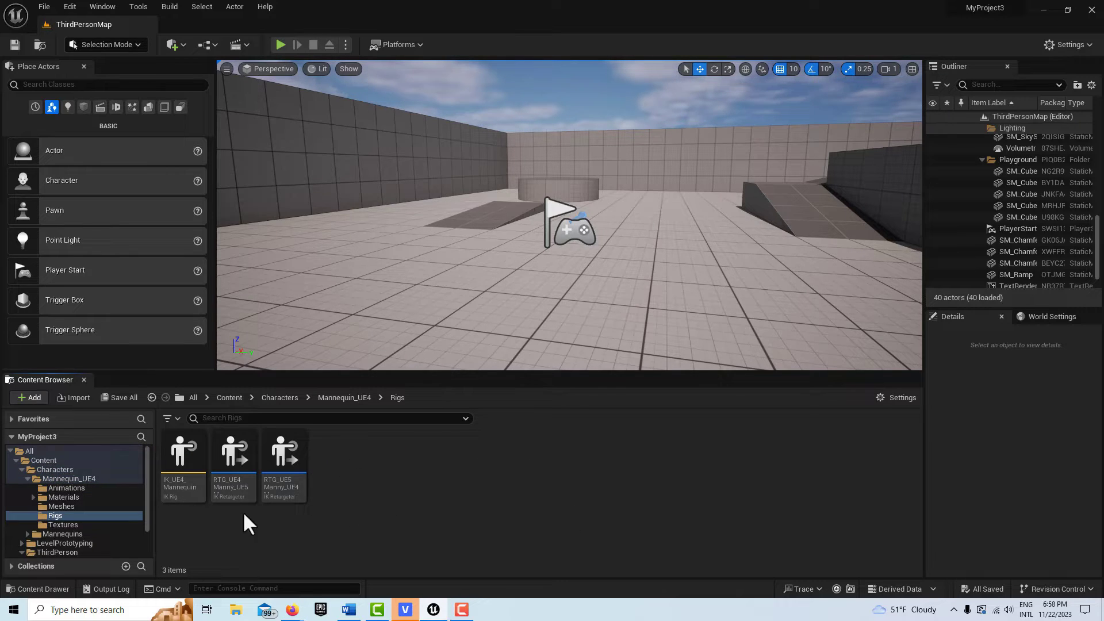
{"action": "mouse_move", "coordinate": [232, 463]}
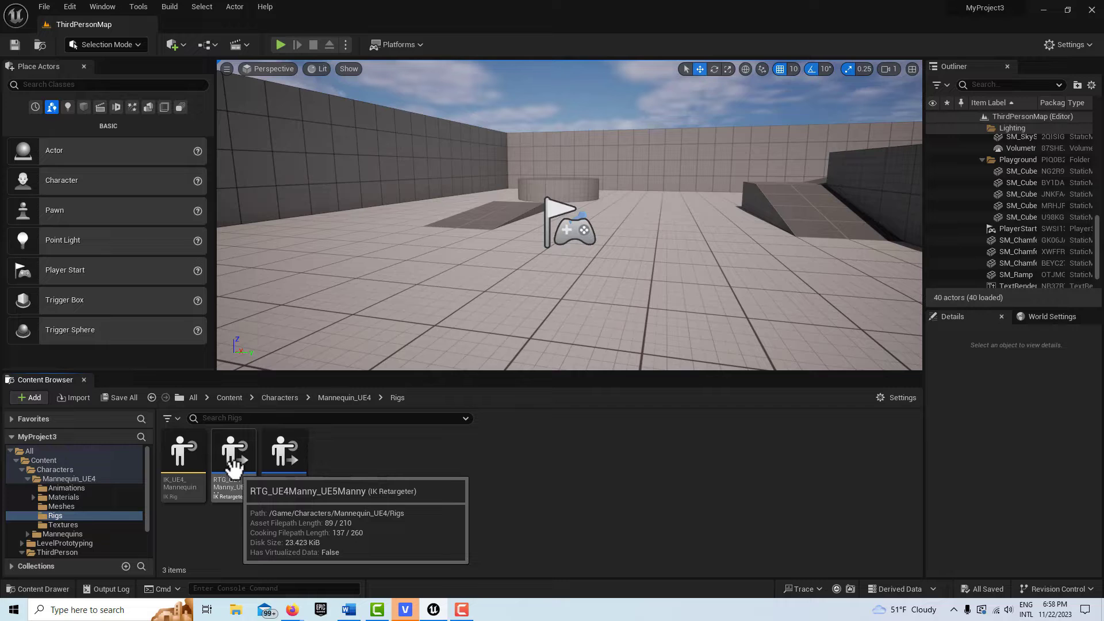
{"action": "double_click", "coordinate": [233, 467]}
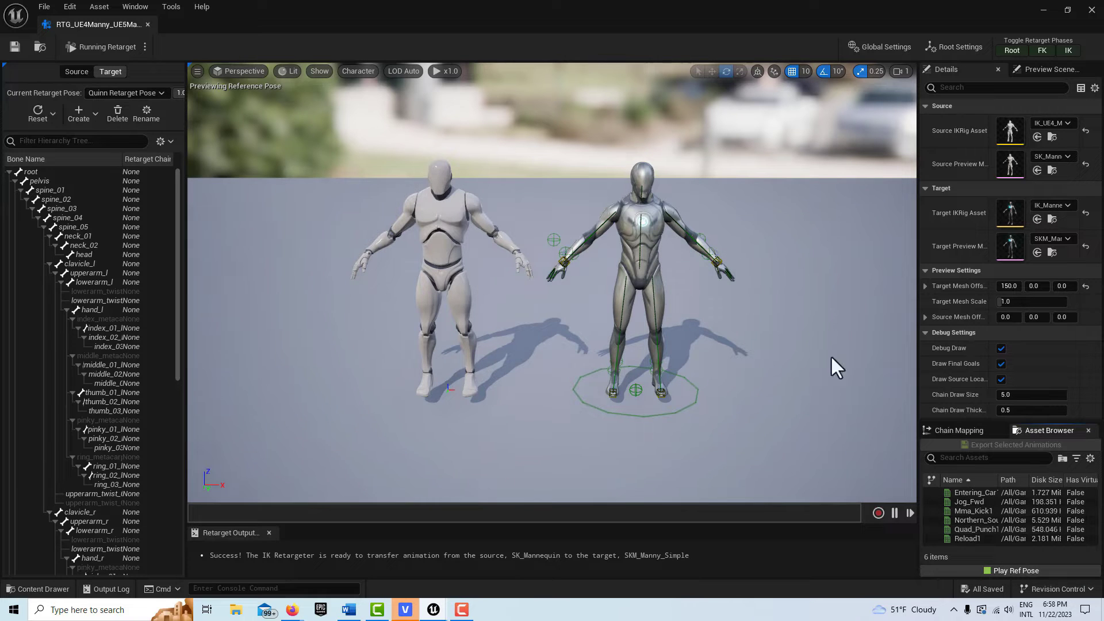
Export the retargeted Entering_Car1, Mma_Kick1, Northern_Soul_Spin_Combo1, Quad_Punch1 and Reload1 animations to the Content folder and close the retargeter.
{"action": "left_click", "coordinate": [985, 498]}
{"action": "left_click", "coordinate": [985, 493]}
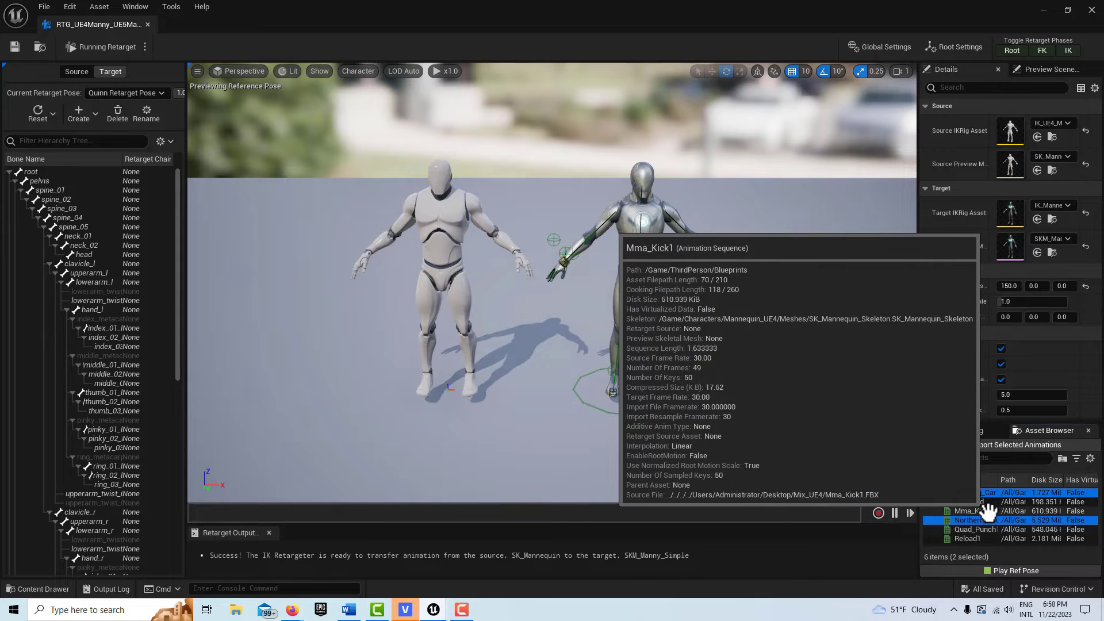
{"action": "left_click", "coordinate": [987, 510], "text": "ctrl"}
{"action": "left_click", "coordinate": [987, 520], "text": "ctrl"}
{"action": "left_click", "coordinate": [986, 530], "text": "ctrl"}
{"action": "left_click", "coordinate": [986, 539], "text": "ctrl"}
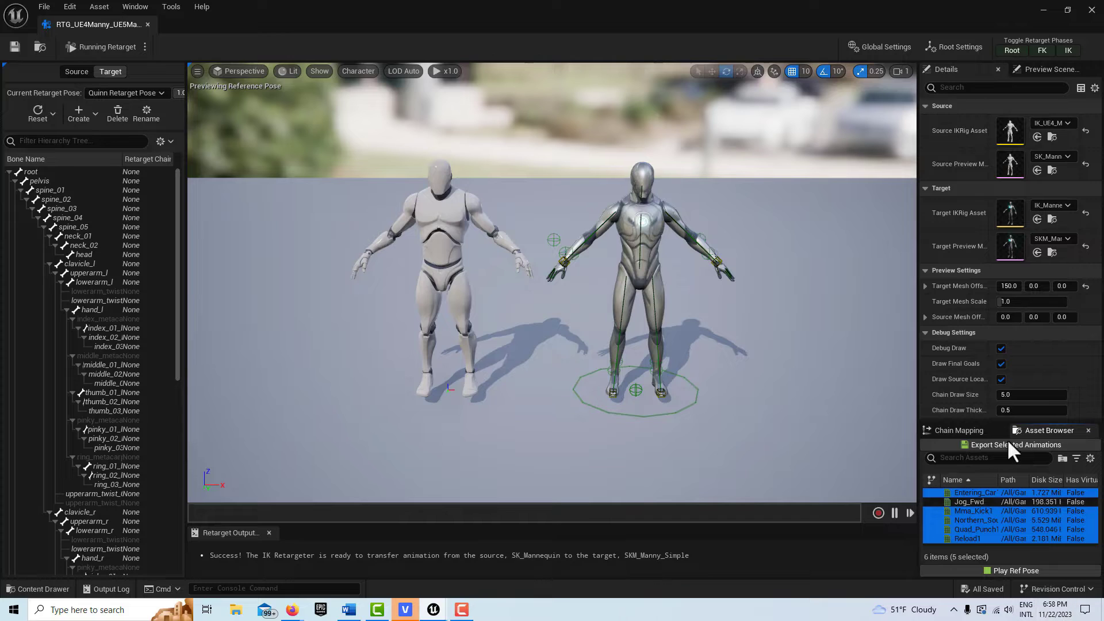
{"action": "left_click", "coordinate": [1004, 447]}
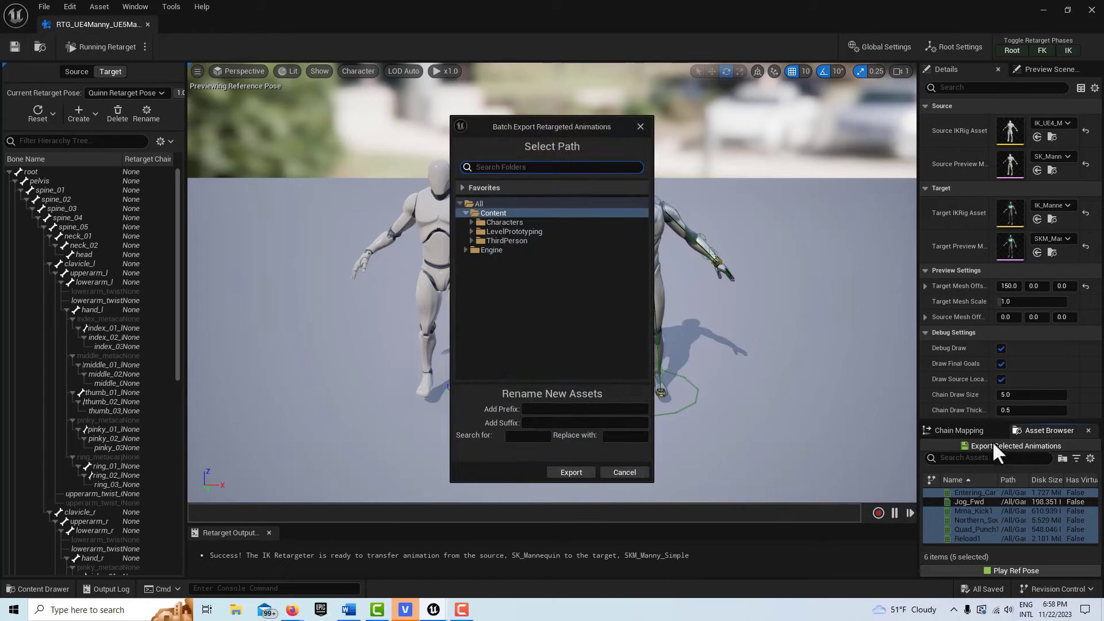
{"action": "left_click", "coordinate": [571, 472]}
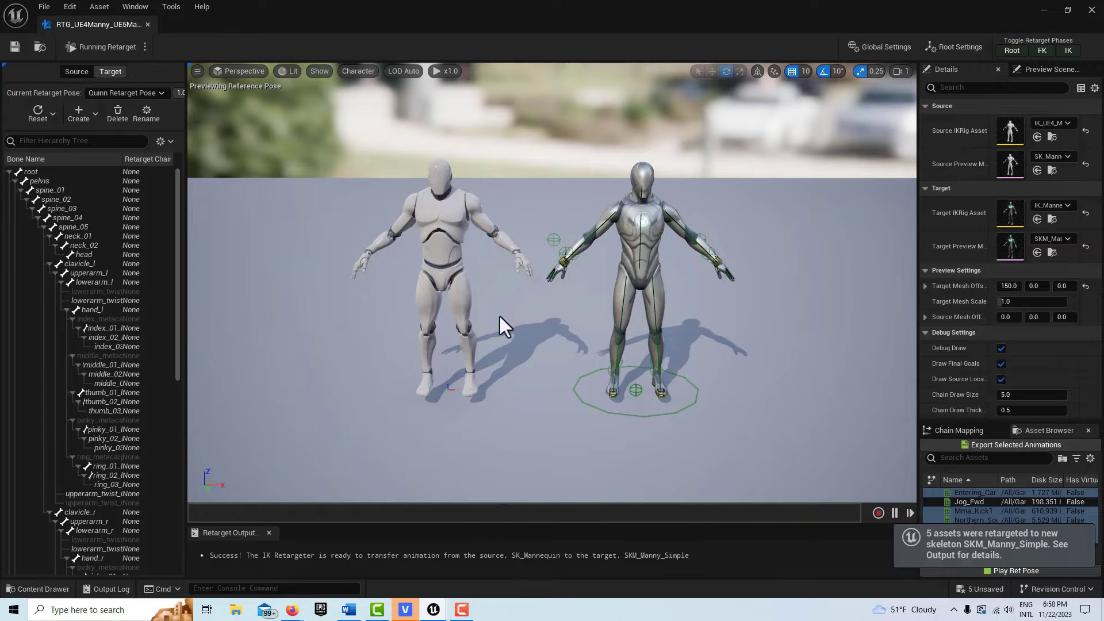
{"action": "left_click", "coordinate": [147, 24]}
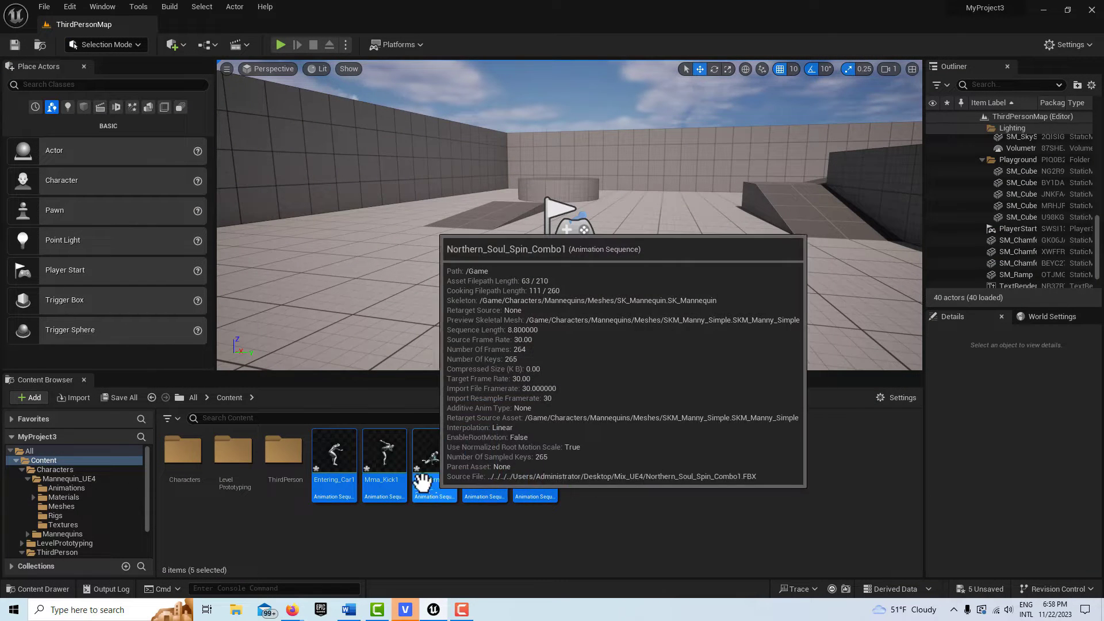
Place the retargeted Northern_Soul_Spin_Combo1 animation from the Content folder in the level beside the player start.
{"action": "left_click_drag", "start_coordinate": [435, 467], "coordinate": [555, 460]}
{"action": "left_click", "coordinate": [534, 460]}
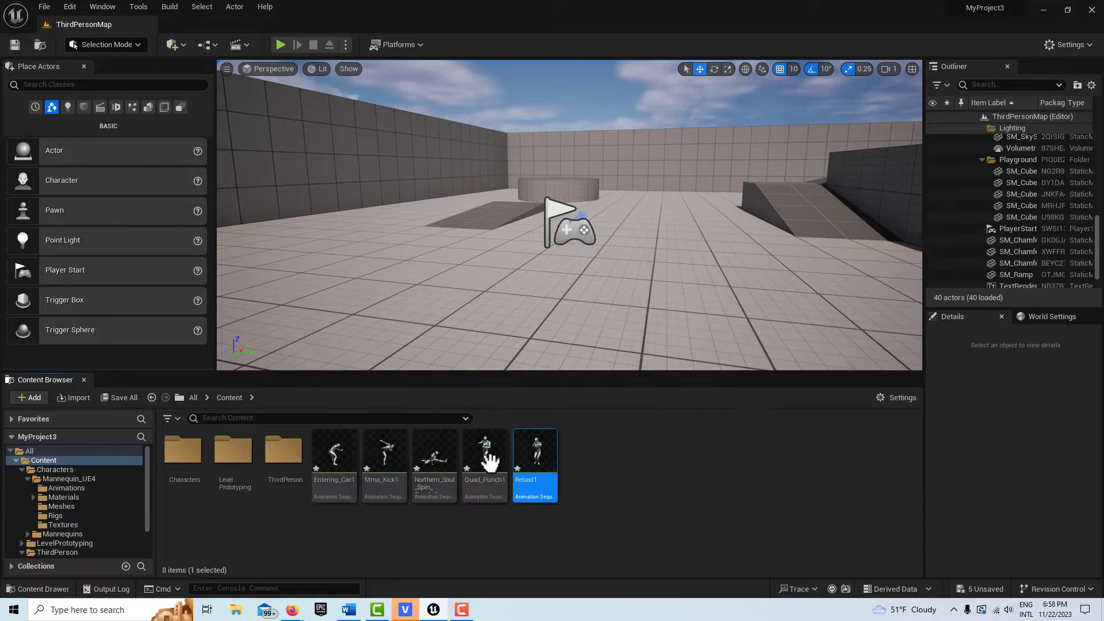
{"action": "left_click_drag", "start_coordinate": [437, 454], "coordinate": [632, 291]}
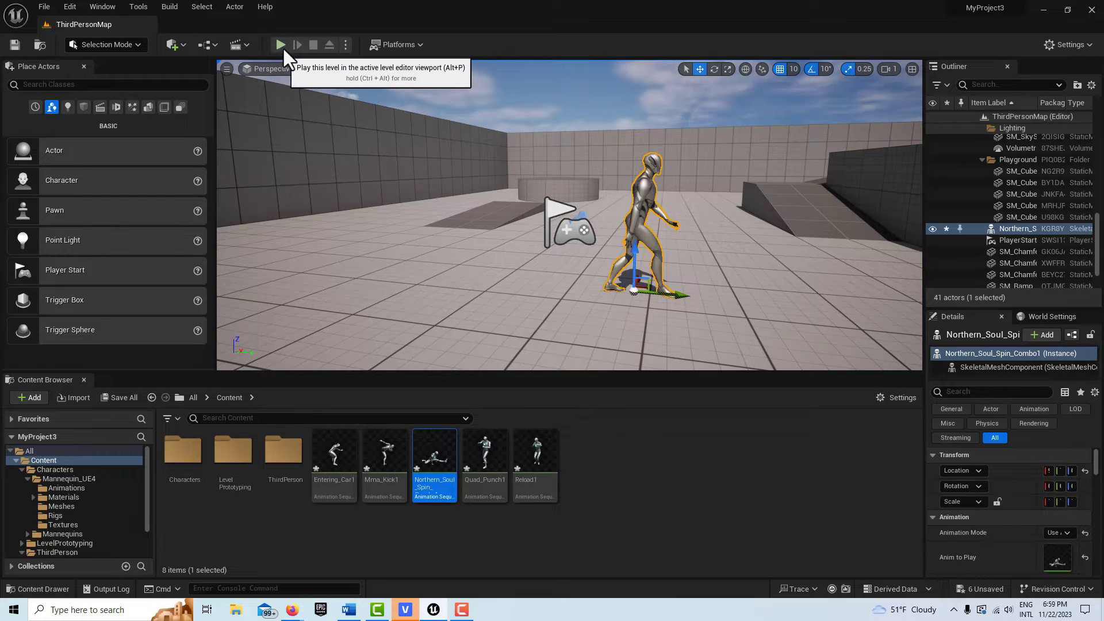
Play the level, move the character around while watching the placed animation, and stop the session.
{"action": "left_click", "coordinate": [282, 48]}
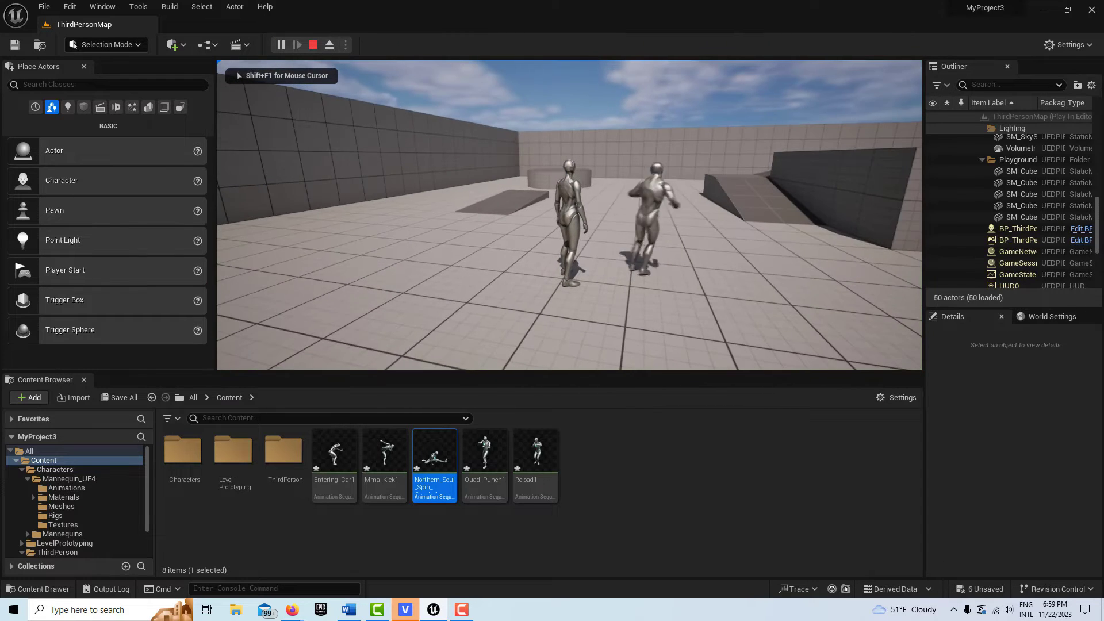
{"action": "key", "text": "w"}
{"action": "key", "text": "space"}
{"action": "key", "text": "w"}
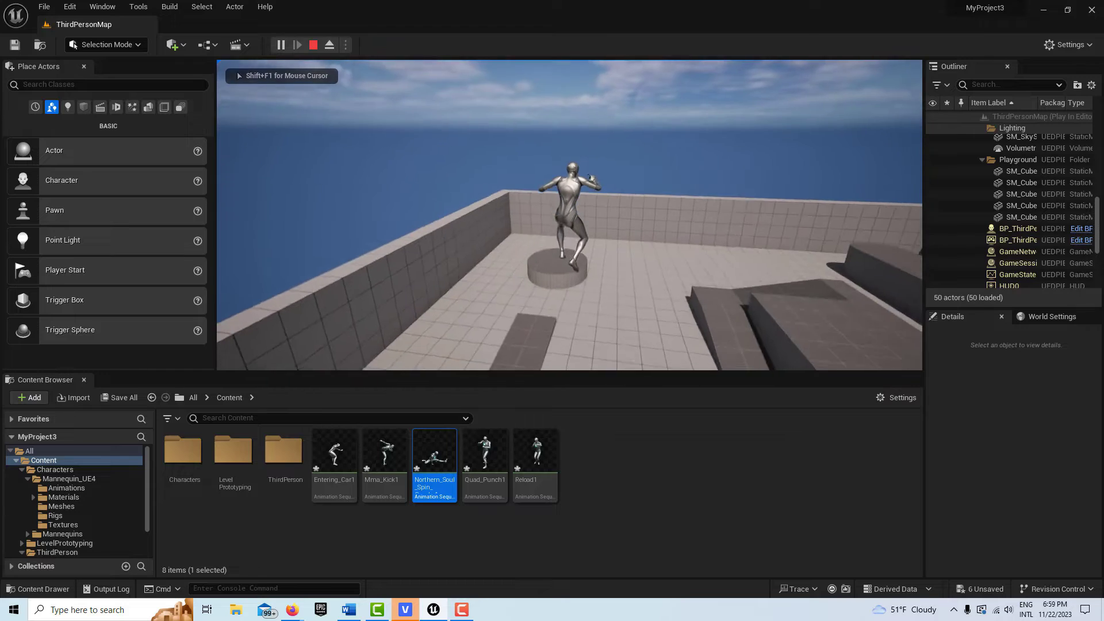
{"action": "mouse_move", "coordinate": [570, 215]}
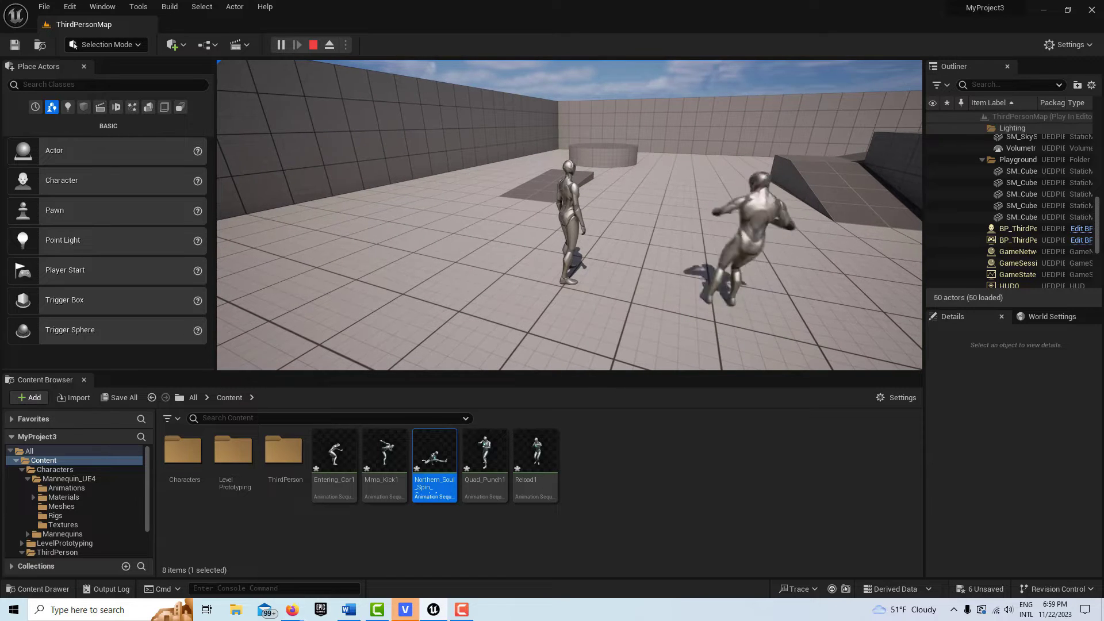
{"action": "key", "text": "Escape"}
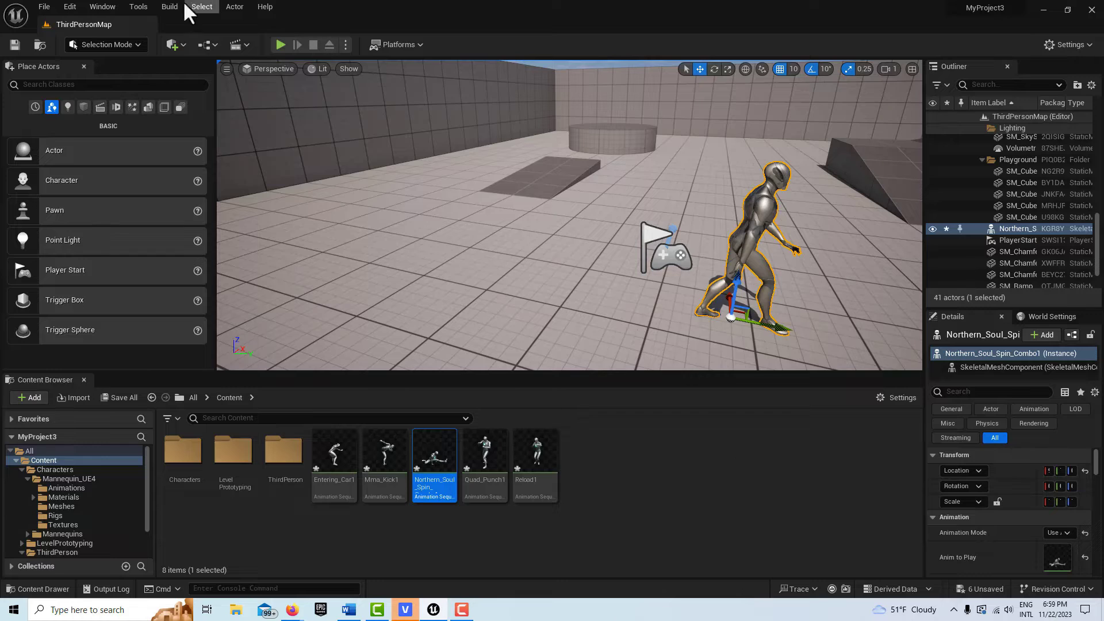
Save the ThirdPersonMap level and all unsaved assets.
{"action": "left_click", "coordinate": [14, 45]}
{"action": "left_click", "coordinate": [40, 8]}
{"action": "left_click", "coordinate": [93, 131]}
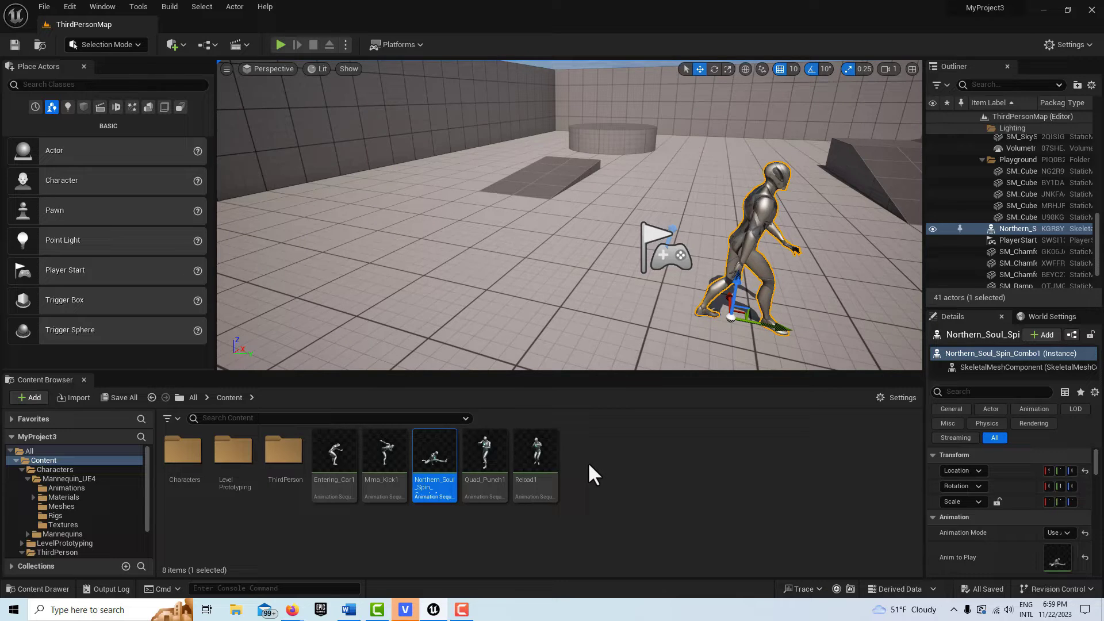
Create an AnimMontage from each of the five retargeted animations in the Content folder.
{"action": "left_click", "coordinate": [329, 456]}
{"action": "mouse_move", "coordinate": [383, 453]}
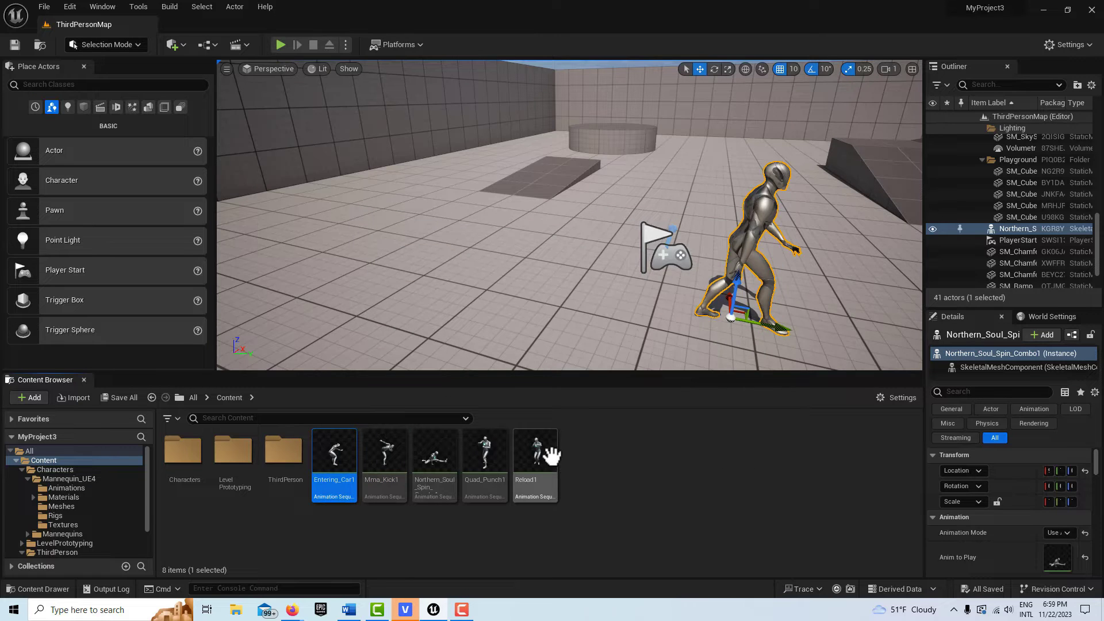
{"action": "left_click", "coordinate": [550, 457]}
{"action": "left_click", "coordinate": [328, 457], "text": "shift"}
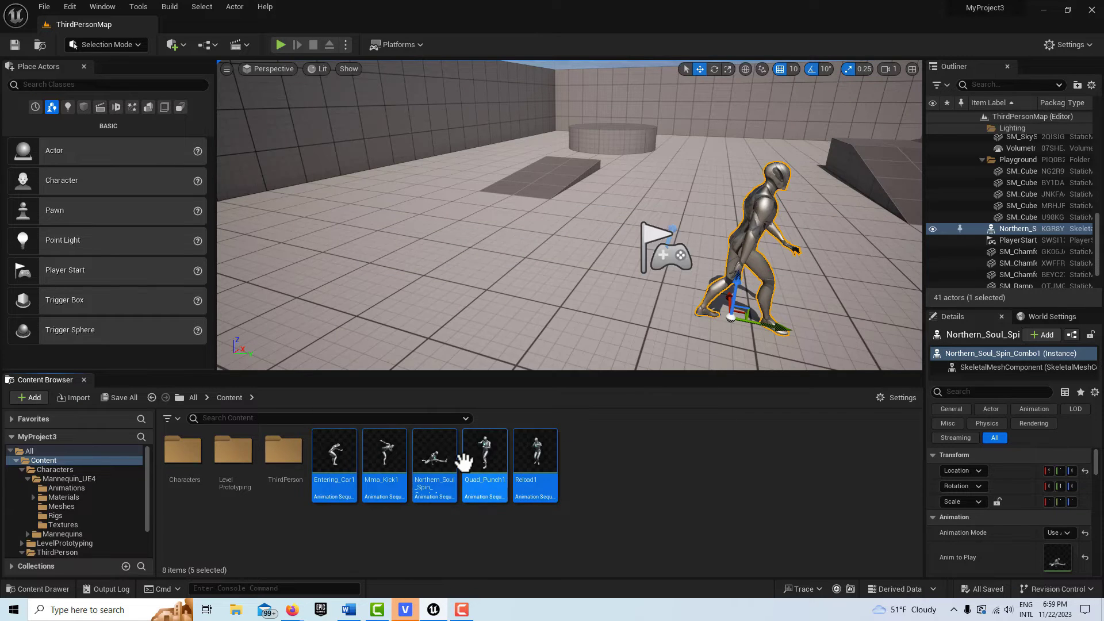
{"action": "right_click", "coordinate": [489, 450]}
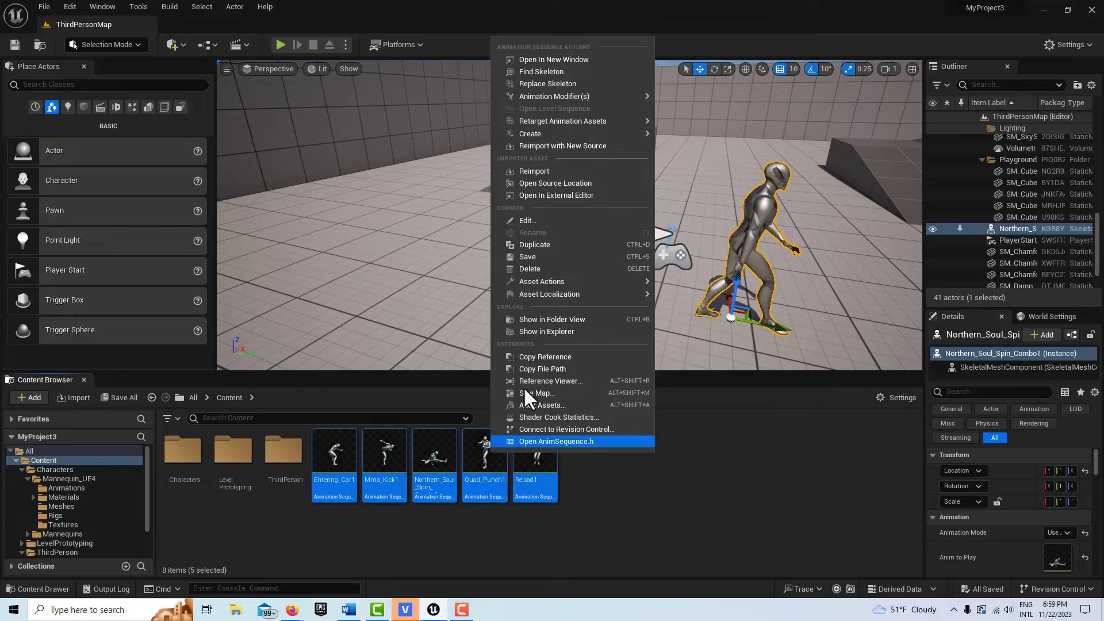
{"action": "mouse_move", "coordinate": [564, 132]}
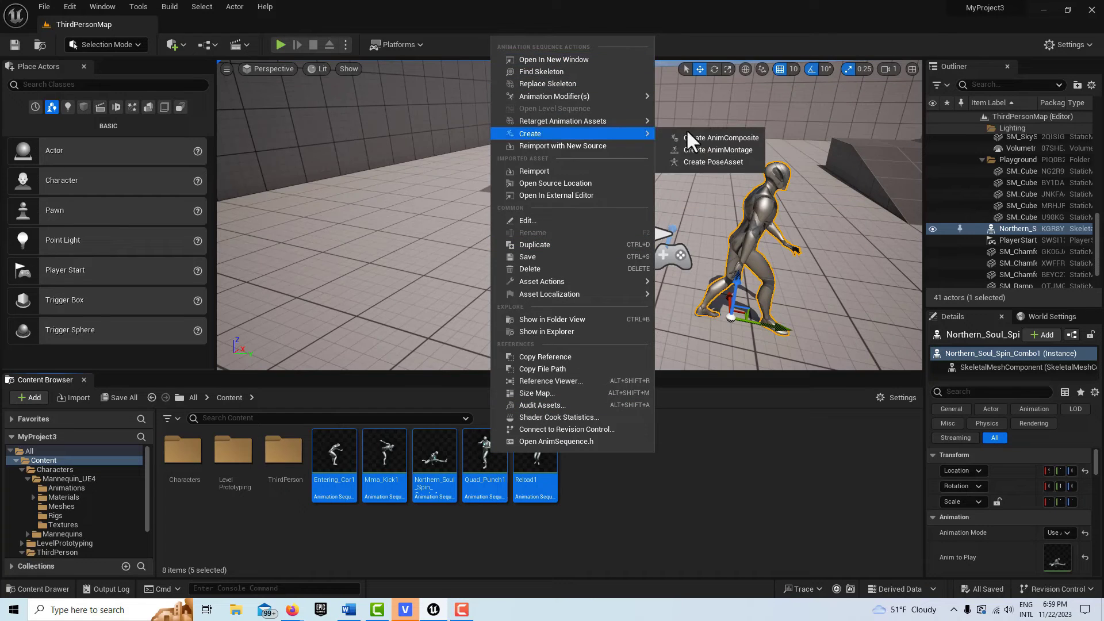
{"action": "left_click", "coordinate": [712, 149]}
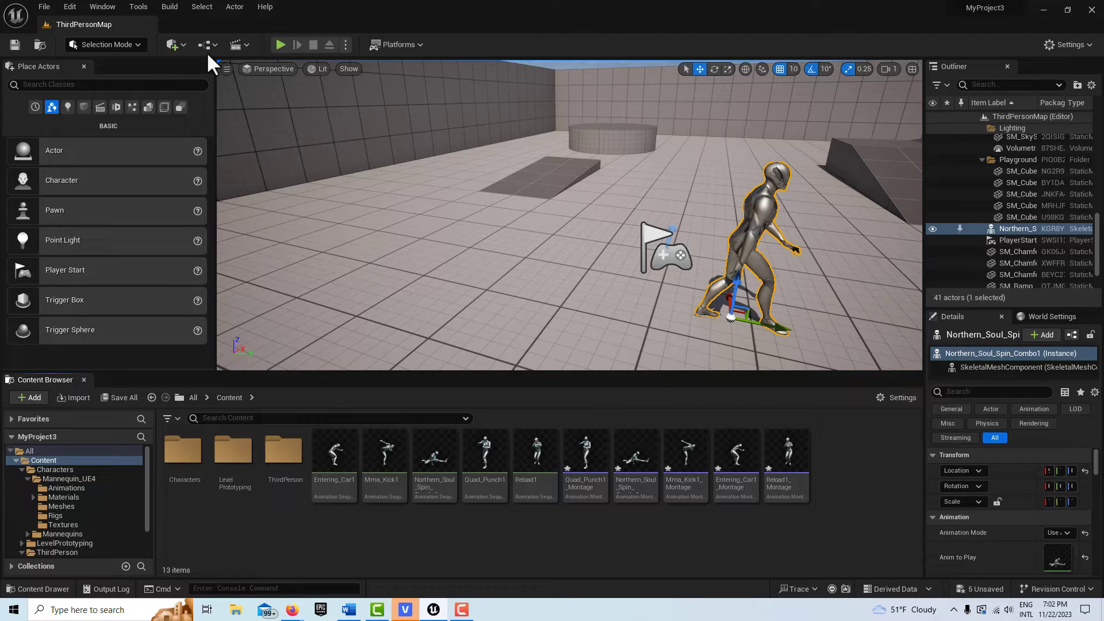
Open the BP_ThirdPersonCharacter blueprint from the ThirdPerson/Blueprints folder.
{"action": "left_click", "coordinate": [74, 551]}
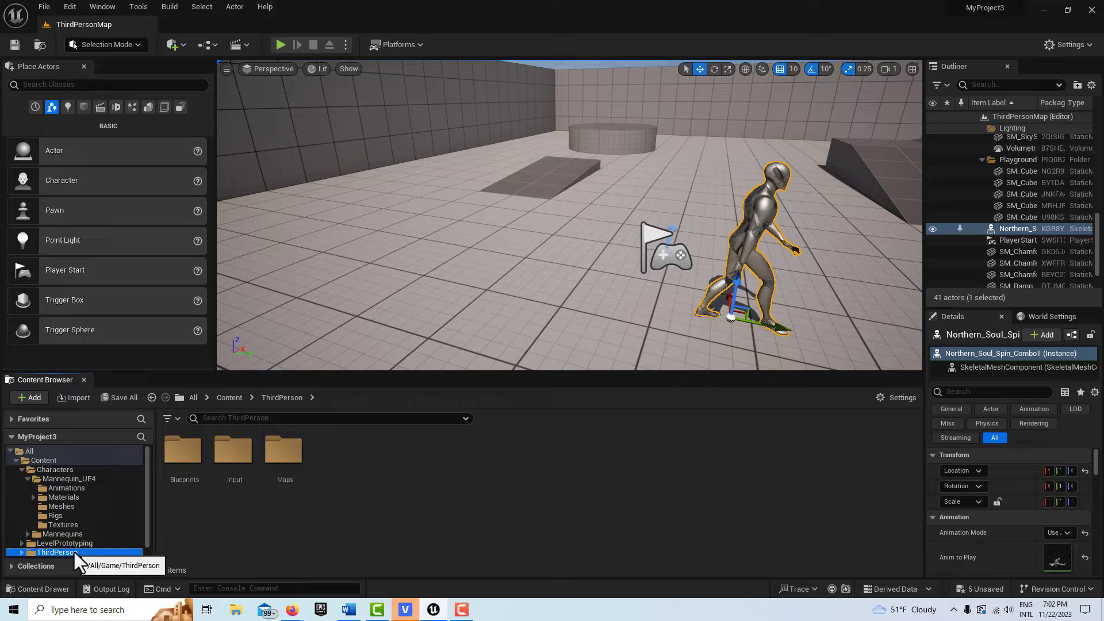
{"action": "double_click", "coordinate": [193, 457]}
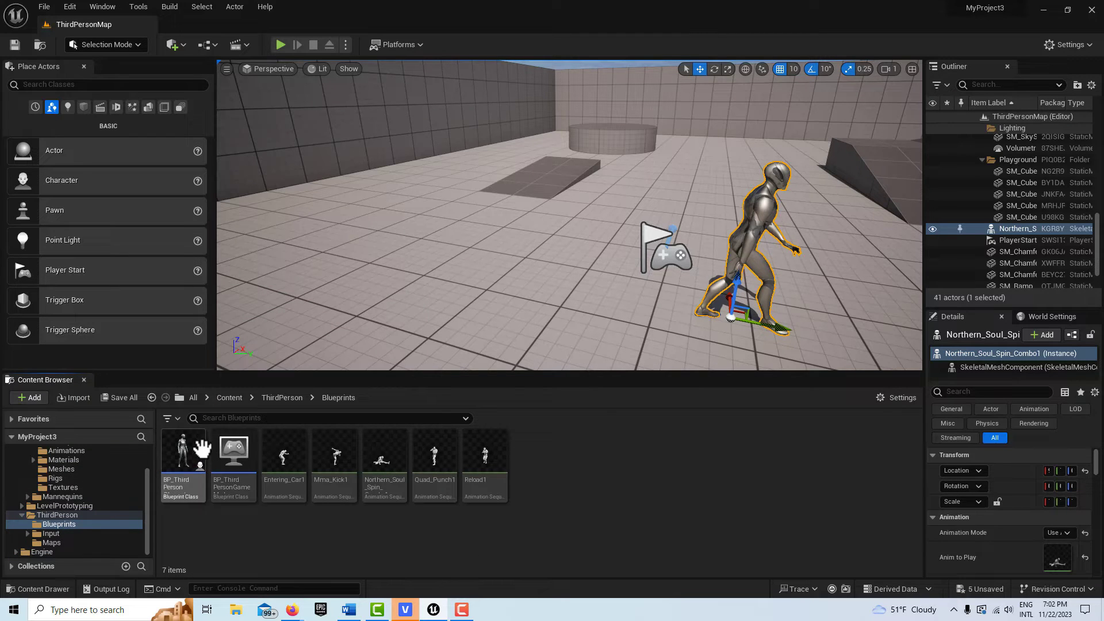
{"action": "double_click", "coordinate": [193, 451]}
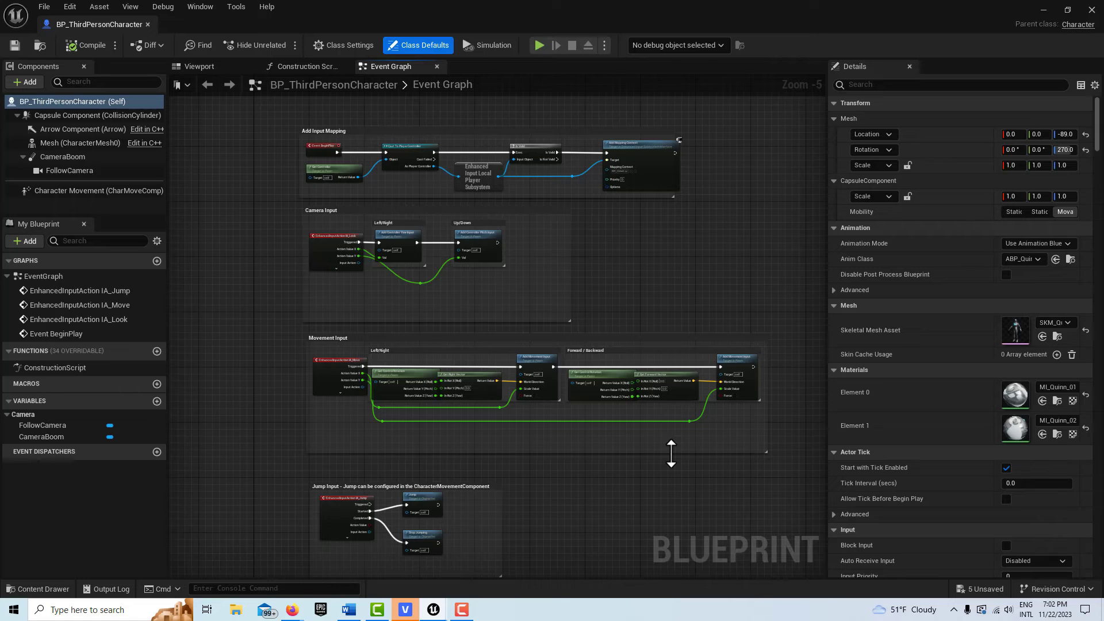
Add a Play Anim Montage node to the Event Graph in the empty area above the Add Input Mapping group.
{"action": "scroll", "coordinate": [686, 288], "scroll_direction": "down", "scroll_amount": 4}
{"action": "right_click_drag", "start_coordinate": [685, 277], "coordinate": [674, 334]}
{"action": "scroll", "coordinate": [661, 414], "scroll_direction": "up", "scroll_amount": 3}
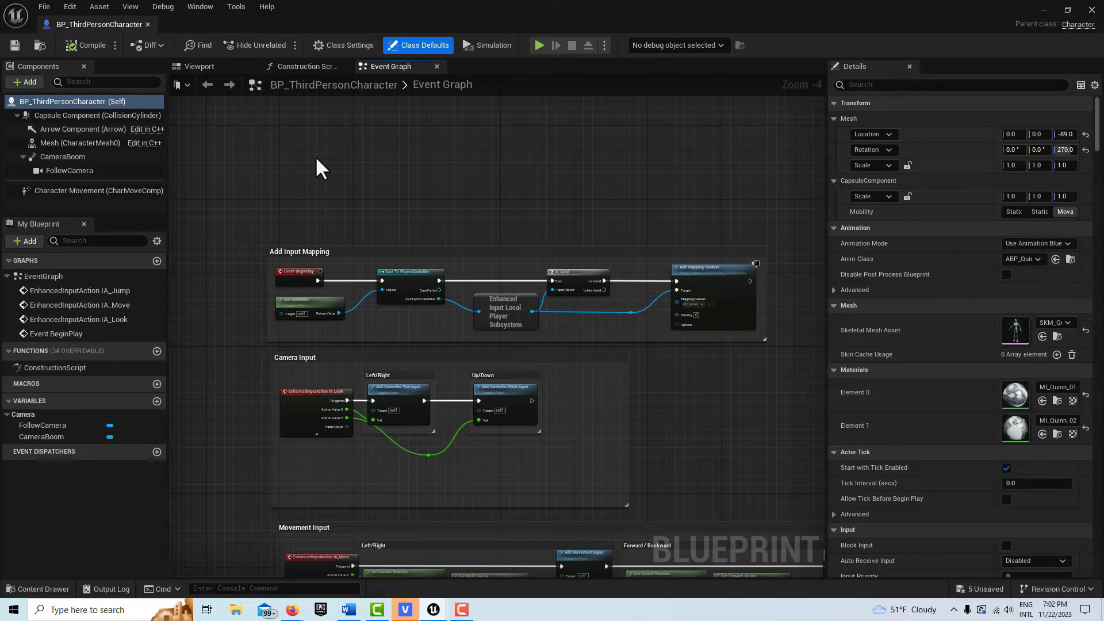
{"action": "right_click", "coordinate": [320, 152]}
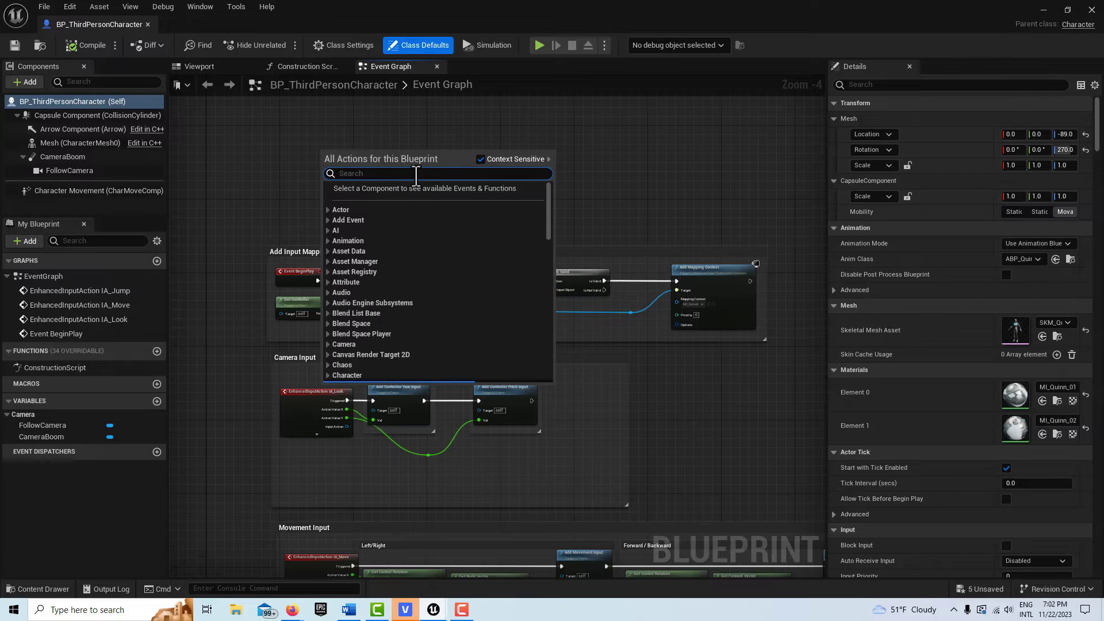
{"action": "type", "text": "PLA"}
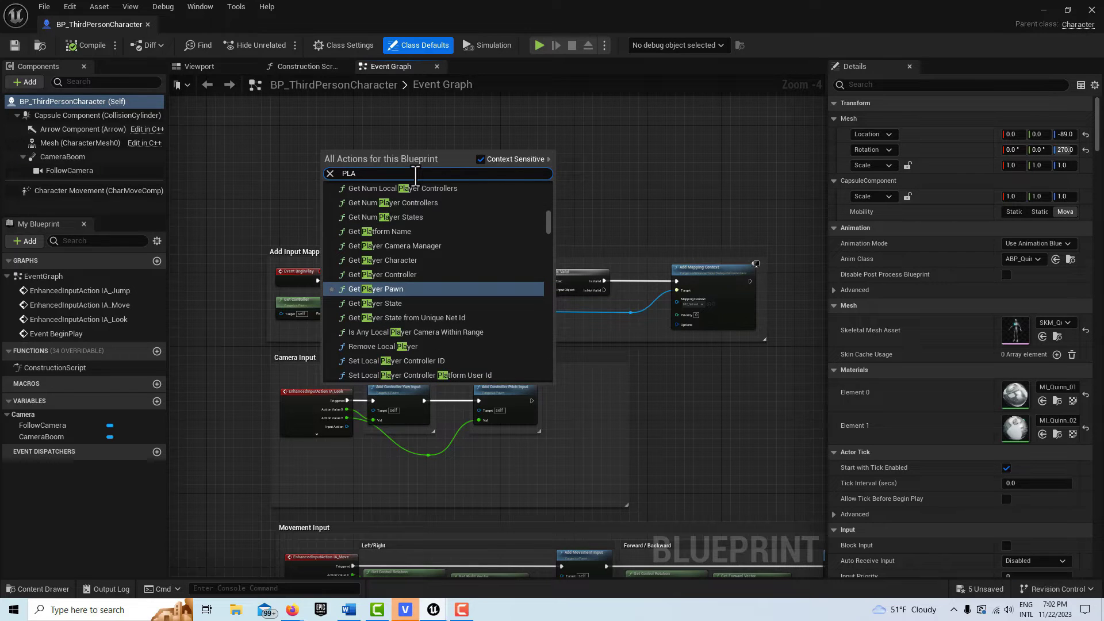
{"action": "type", "text": "Y "}
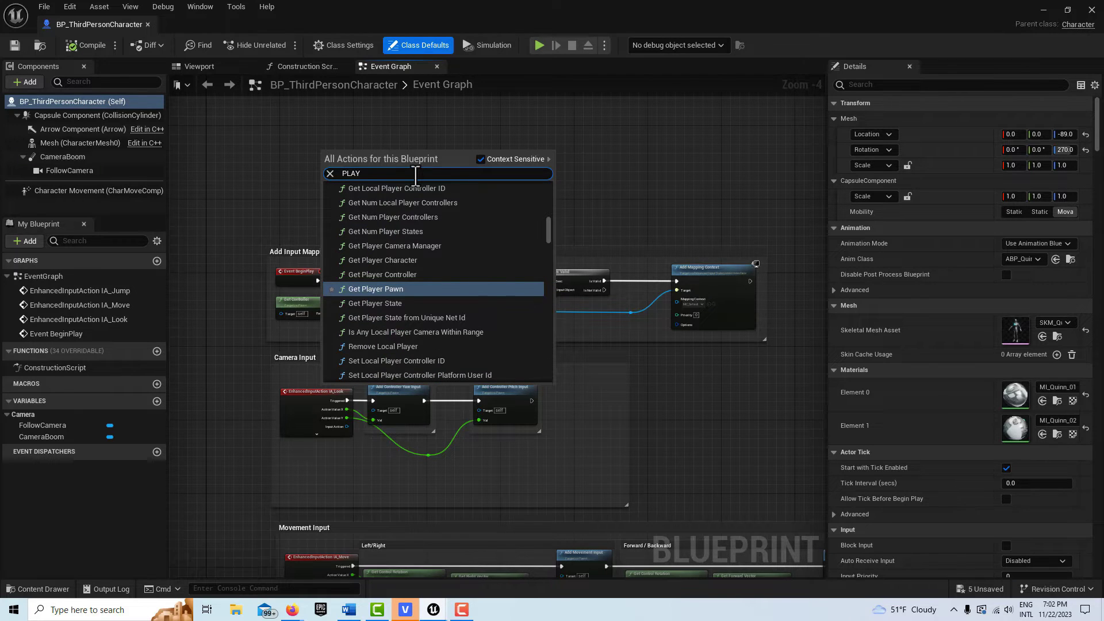
{"action": "type", "text": "MON"}
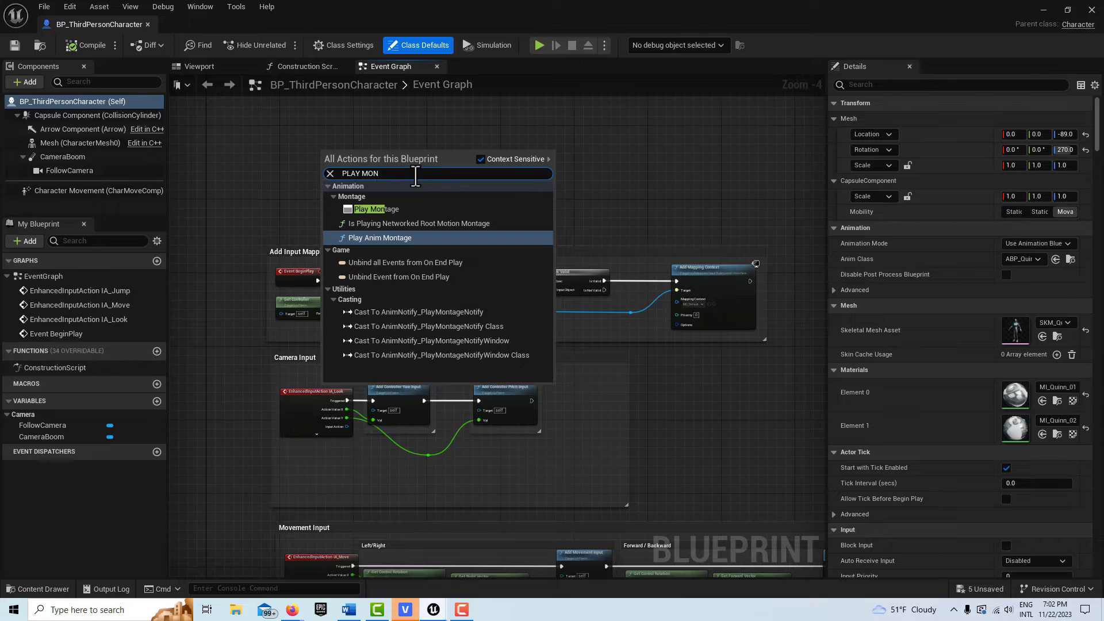
{"action": "left_click", "coordinate": [400, 238]}
{"action": "right_click_drag", "start_coordinate": [598, 187], "coordinate": [654, 283]}
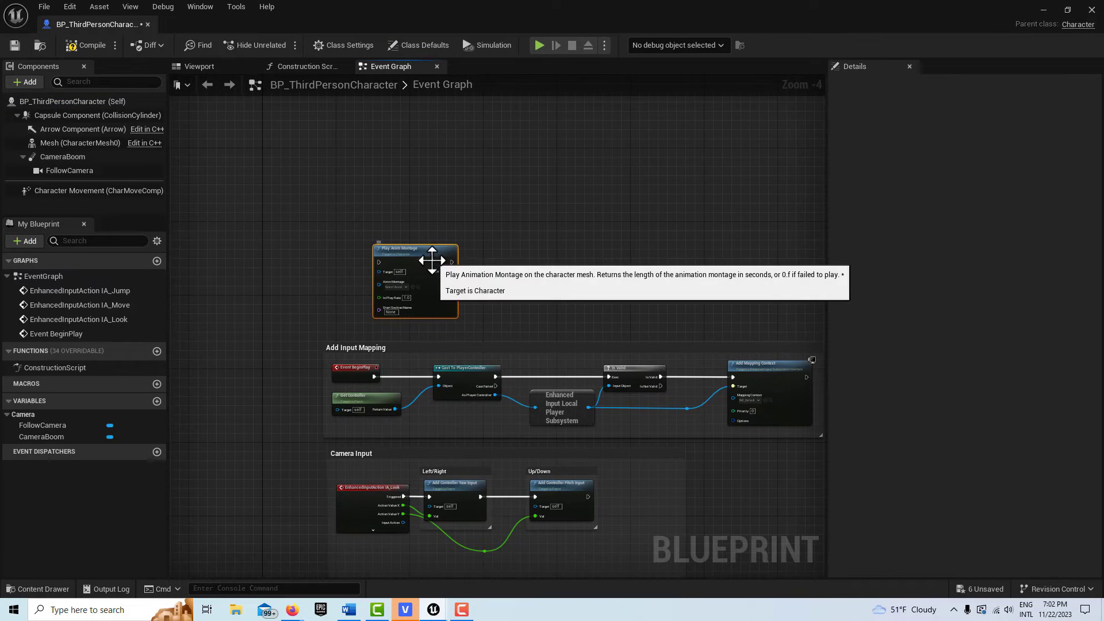
{"action": "left_click_drag", "start_coordinate": [429, 256], "coordinate": [474, 237]}
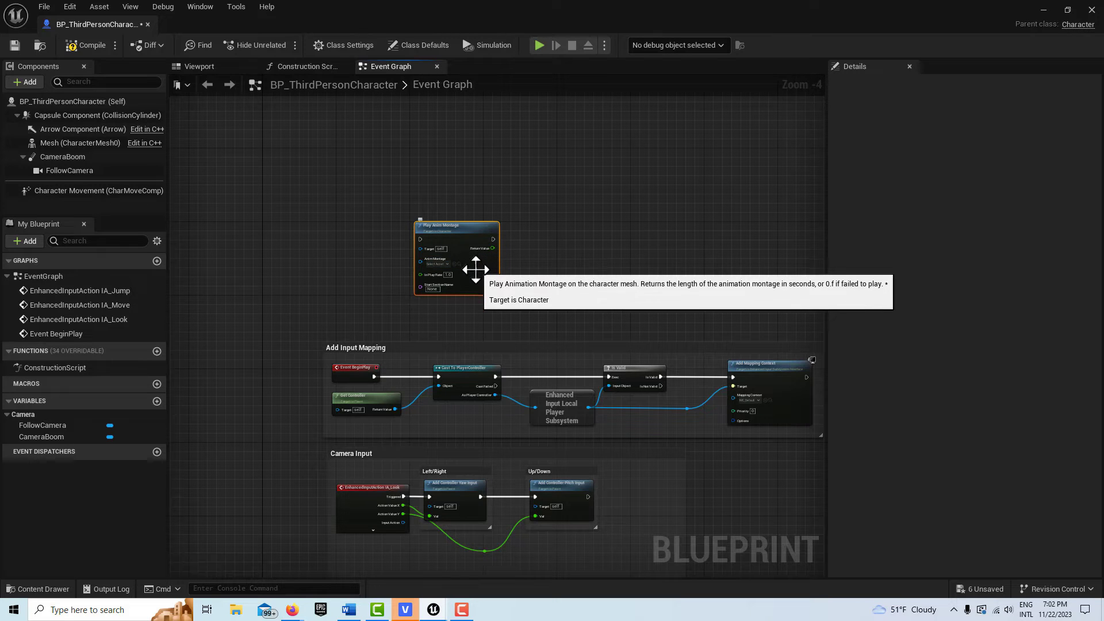
Set the Play Anim Montage node's Anim Montage to Northern_Soul_Spin_Combo1_Montage.
{"action": "scroll", "coordinate": [476, 269], "scroll_direction": "up", "scroll_amount": 2}
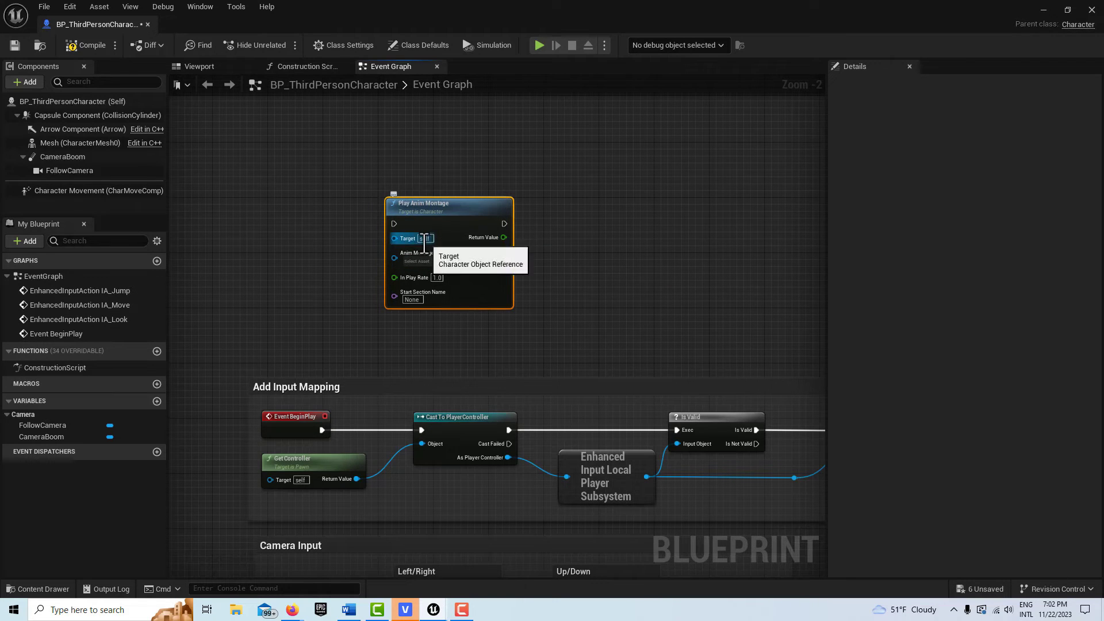
{"action": "scroll", "coordinate": [433, 290], "scroll_direction": "up", "scroll_amount": 2}
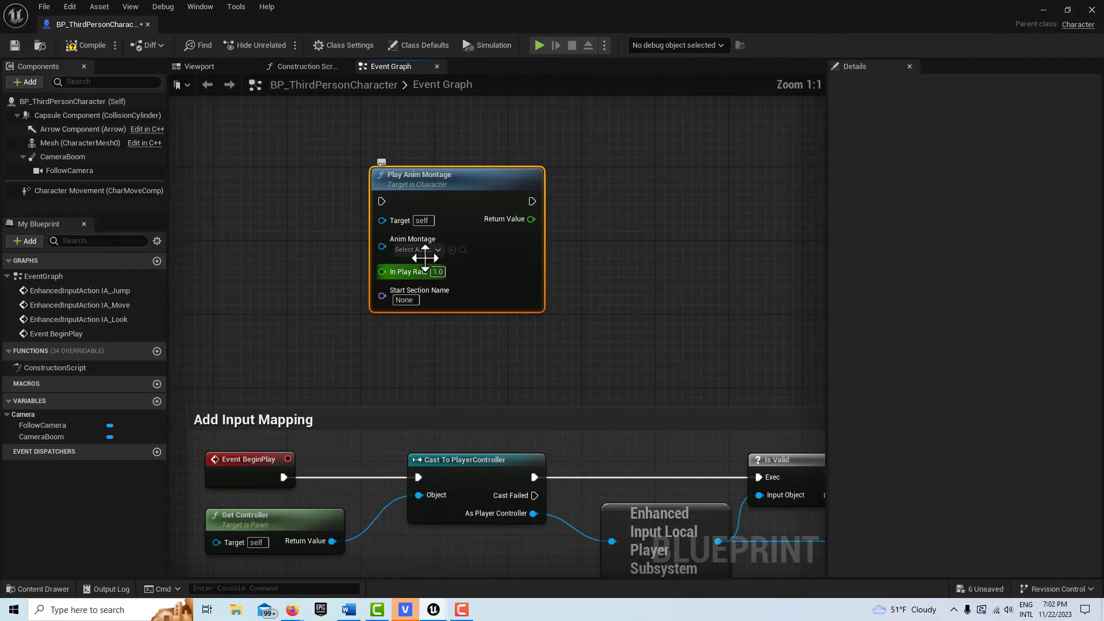
{"action": "left_click", "coordinate": [436, 253]}
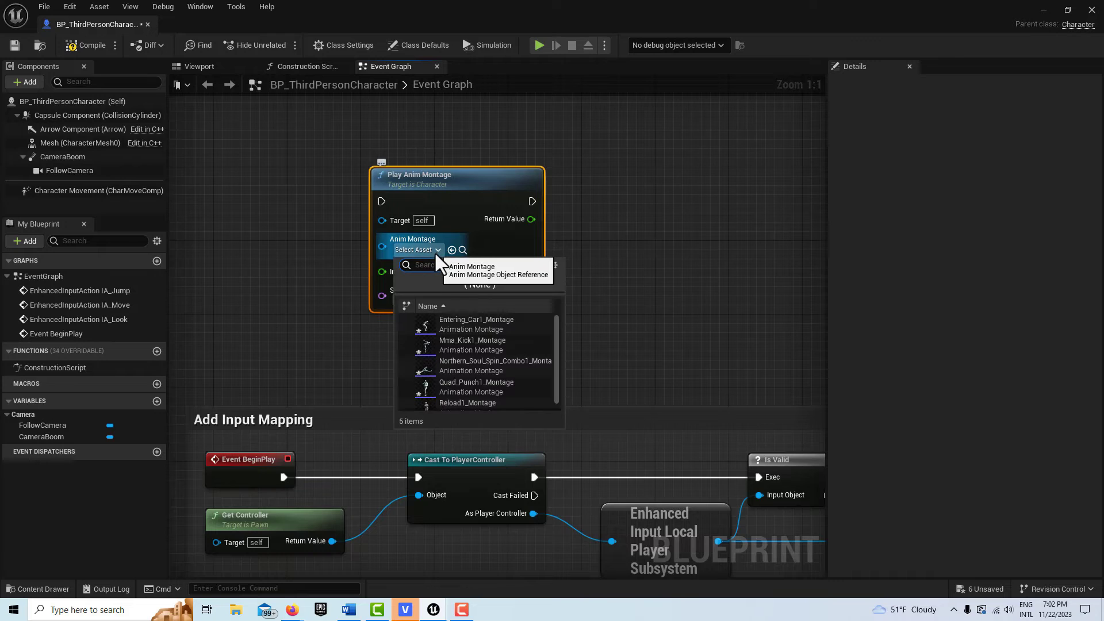
{"action": "left_click", "coordinate": [482, 366]}
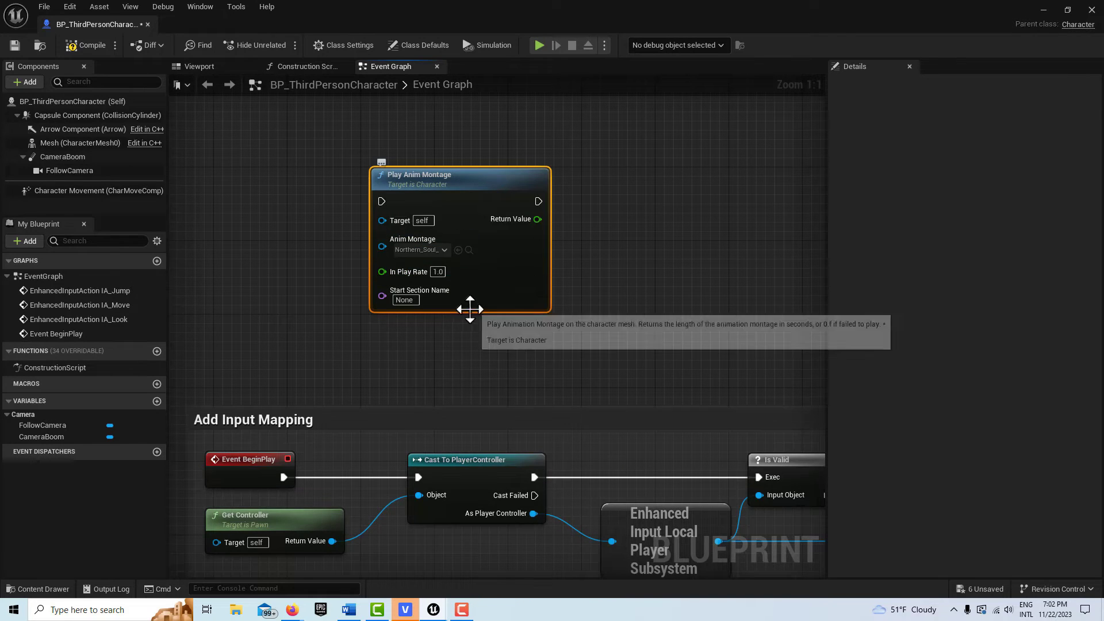
Add a keyboard event node for the 1 key just before the Play Anim Montage node.
{"action": "right_click", "coordinate": [199, 179]}
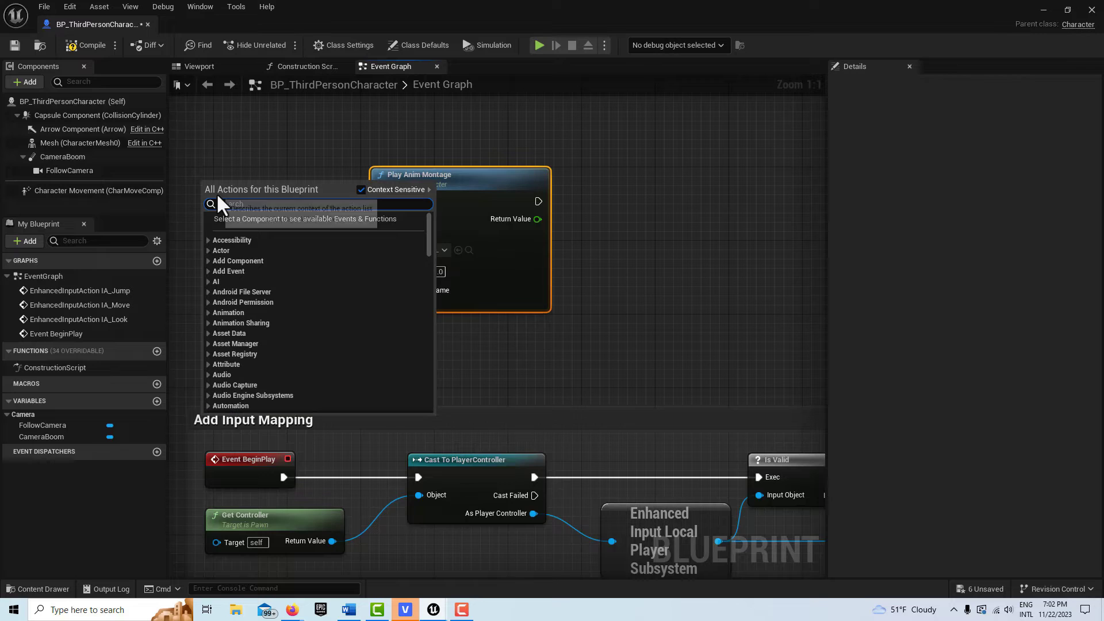
{"action": "type", "text": "KE"}
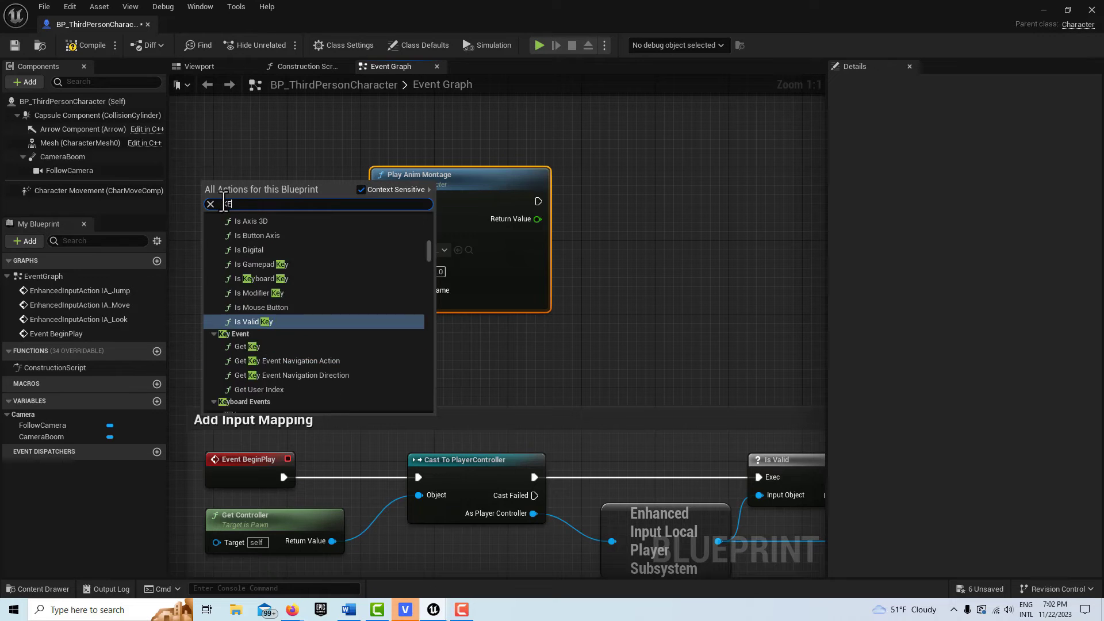
{"action": "type", "text": "YBOARD"}
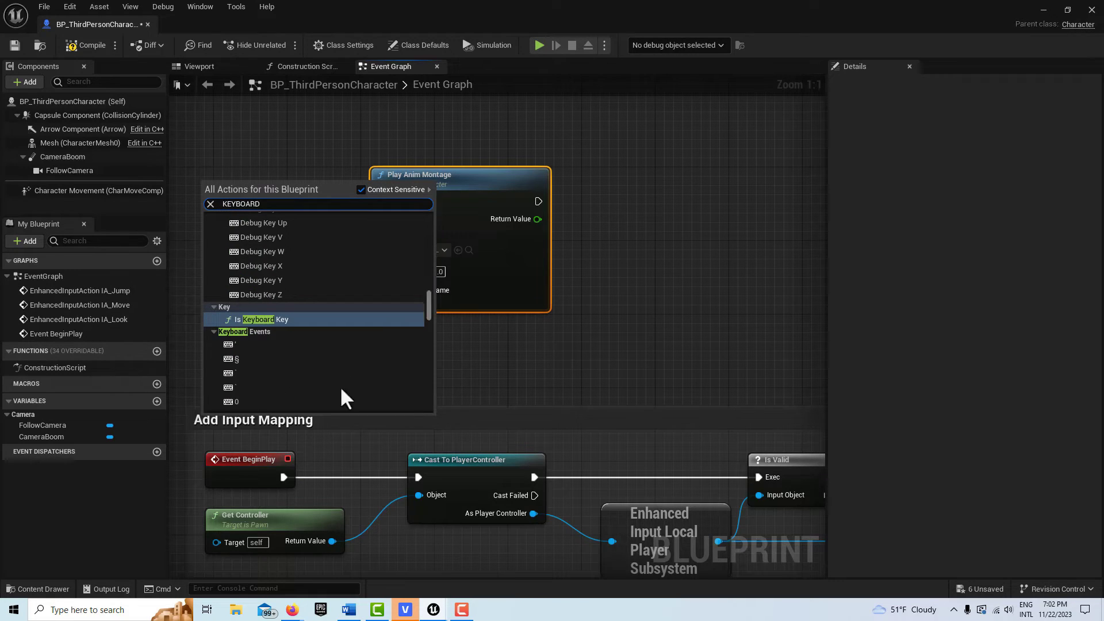
{"action": "scroll", "coordinate": [253, 349], "scroll_direction": "down", "scroll_amount": 2}
{"action": "left_click", "coordinate": [252, 359]}
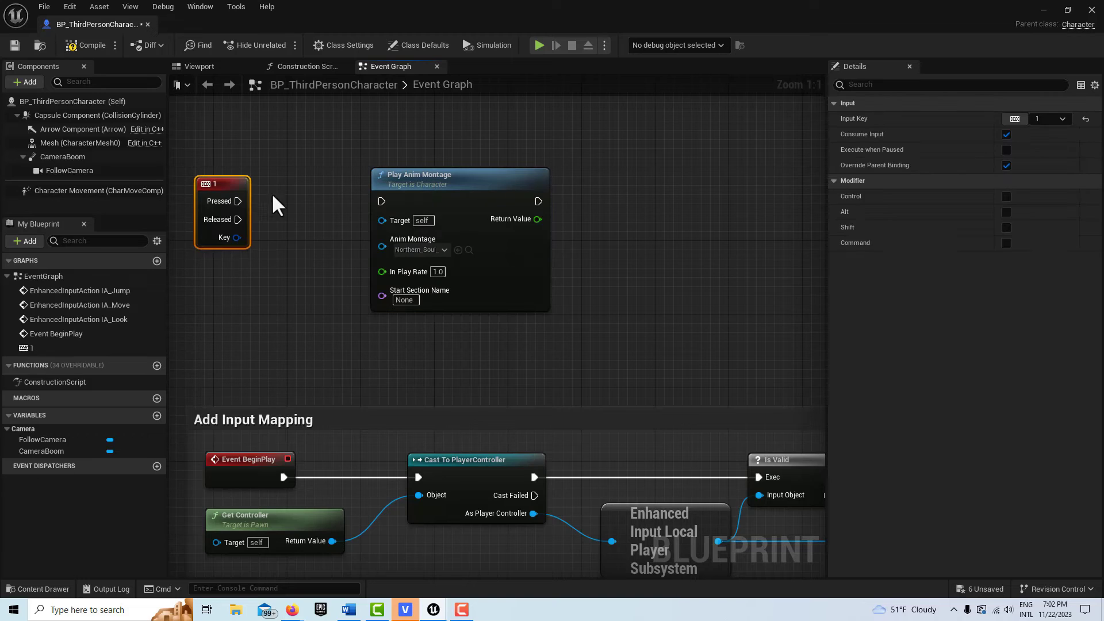
Connect the 1 key's Pressed output to the Play Anim Montage node, compile and save the blueprint, and close it.
{"action": "left_click_drag", "start_coordinate": [237, 201], "coordinate": [382, 200]}
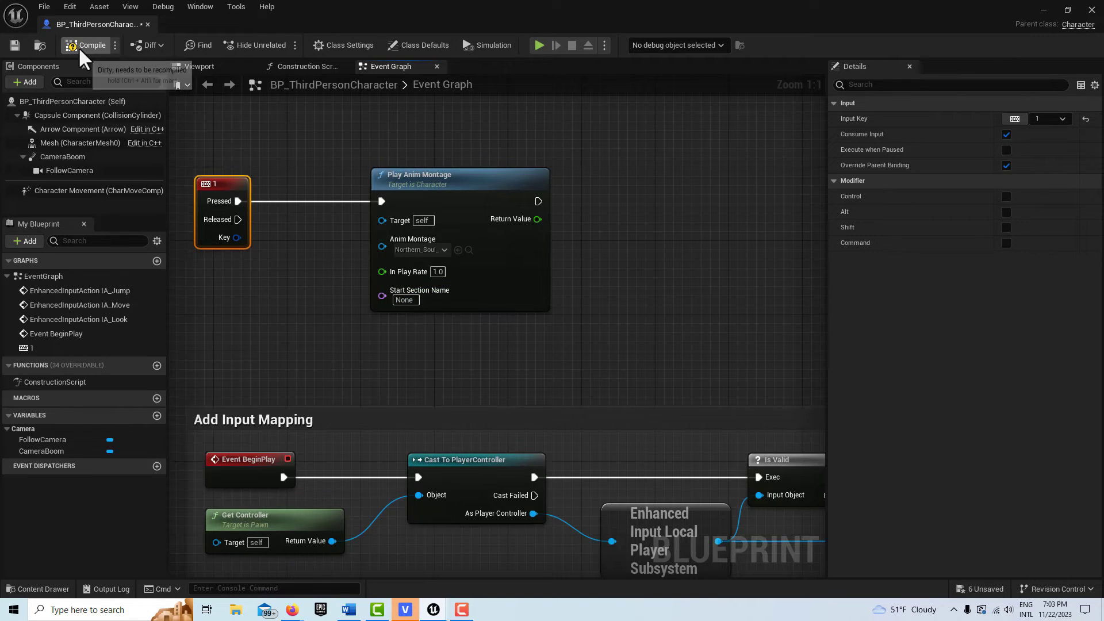
{"action": "left_click", "coordinate": [15, 47]}
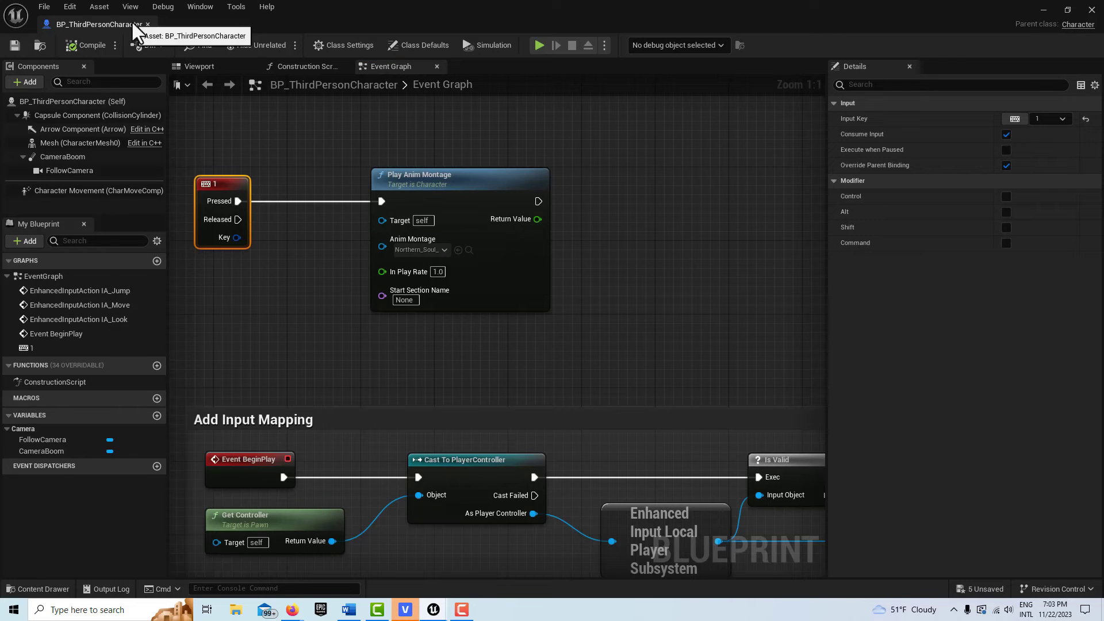
{"action": "left_click", "coordinate": [147, 25]}
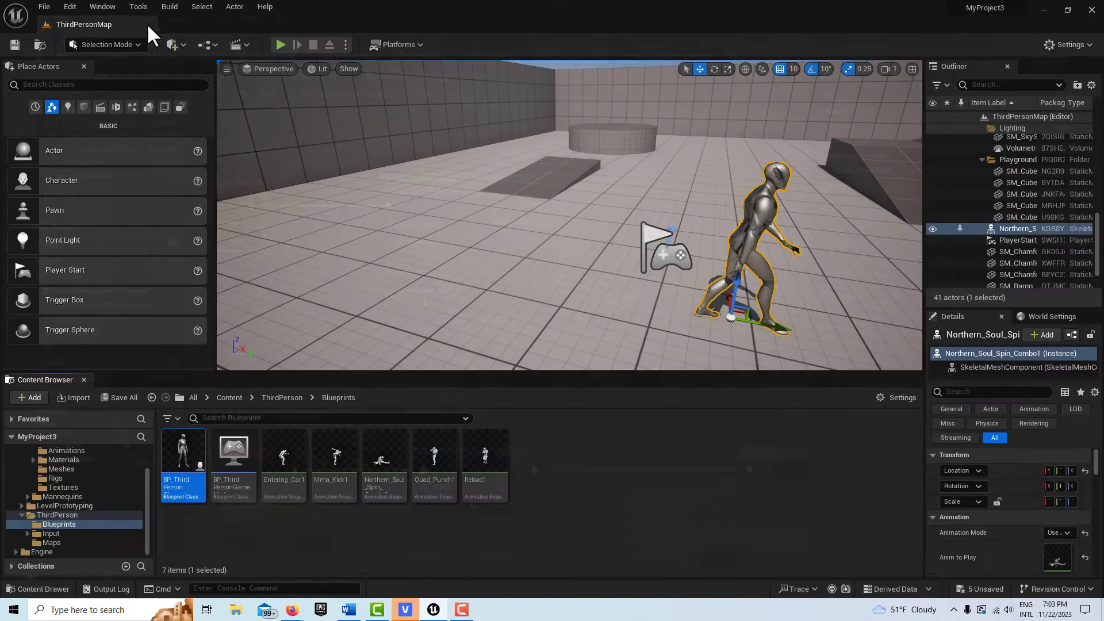
Play-test the level by running the character forward and triggering the montage with the 1 key, and stop the session.
{"action": "left_click", "coordinate": [279, 44]}
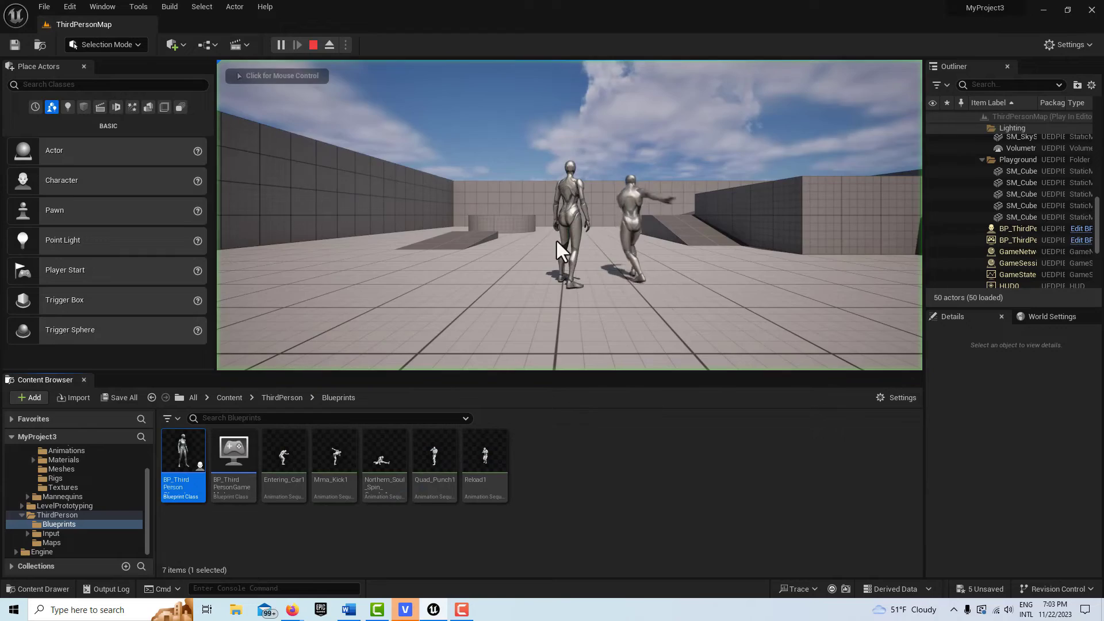
{"action": "key", "text": "w"}
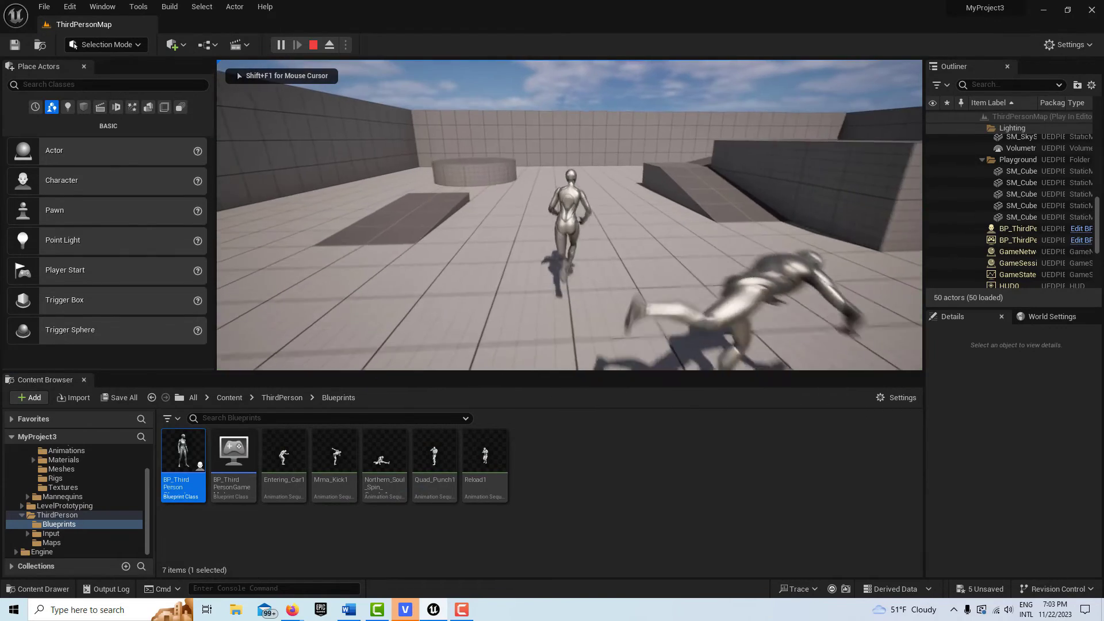
{"action": "key", "text": "w"}
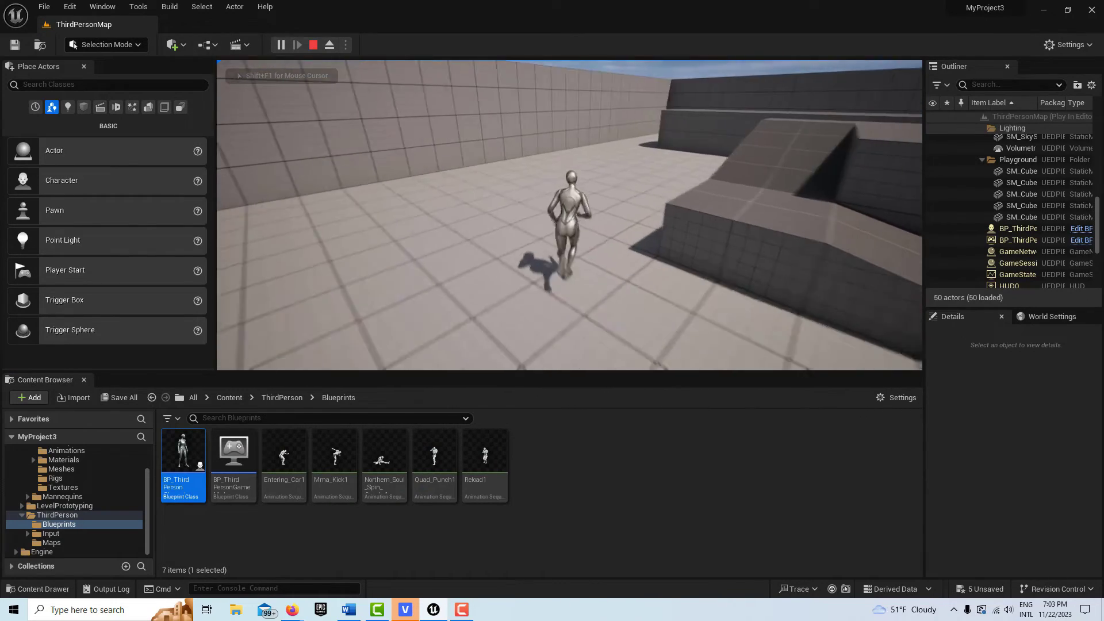
{"action": "key", "text": "w"}
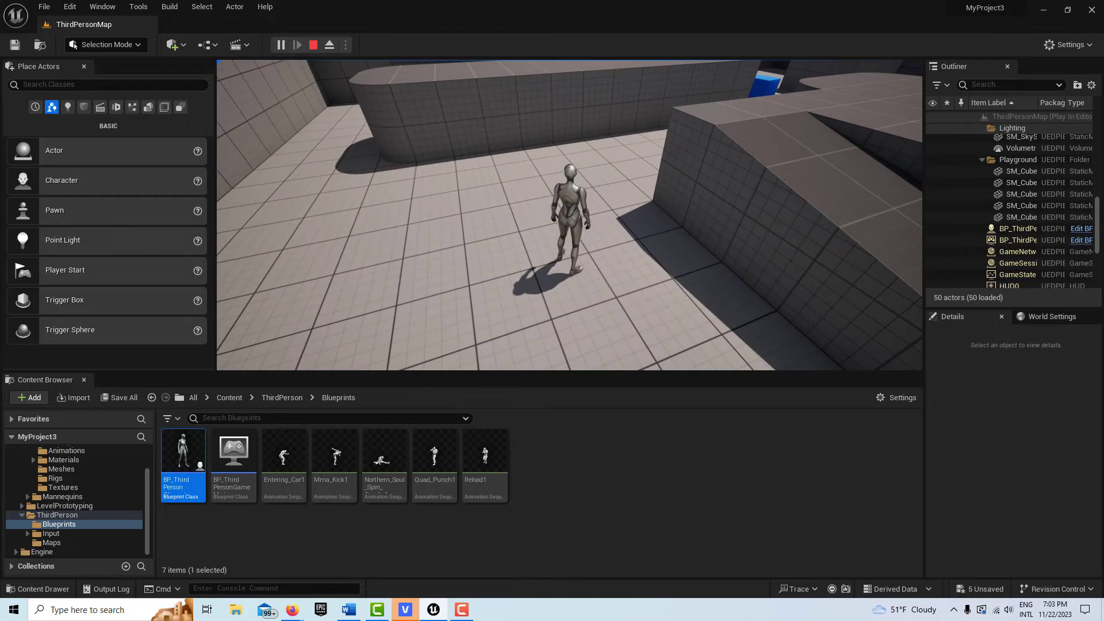
{"action": "key", "text": "w"}
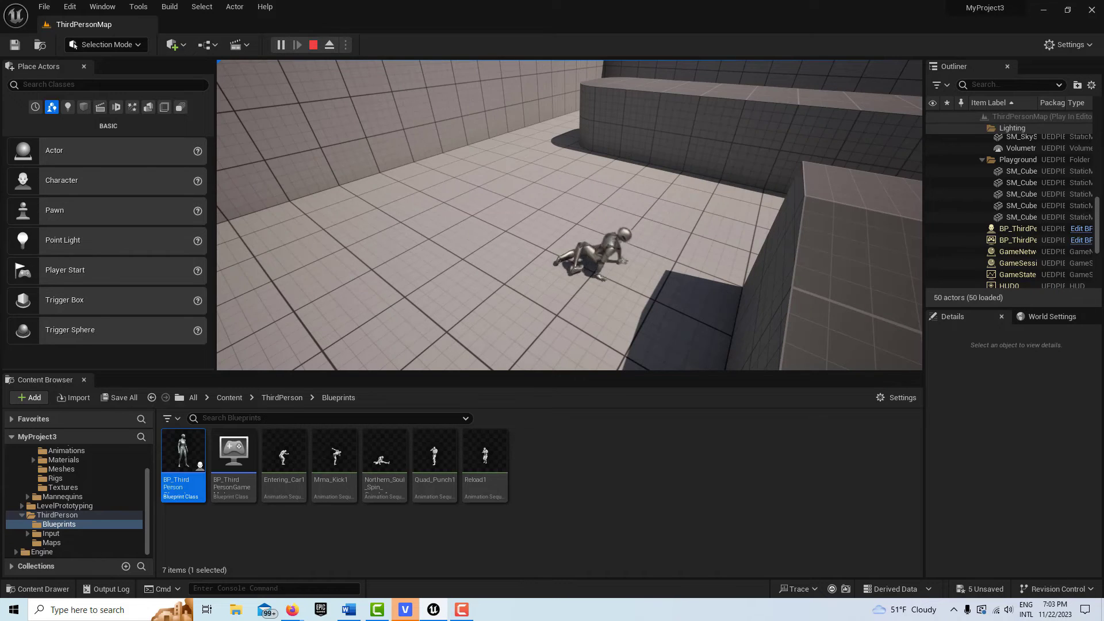
{"action": "key", "text": "Escape"}
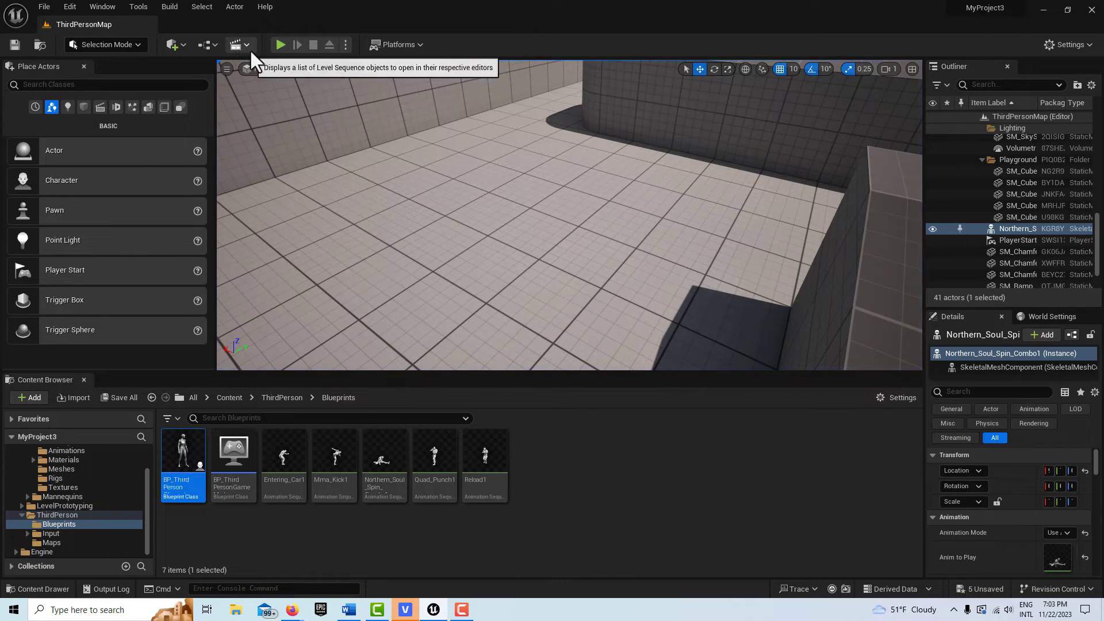
{"action": "left_click", "coordinate": [207, 44]}
{"action": "left_click", "coordinate": [149, 34]}
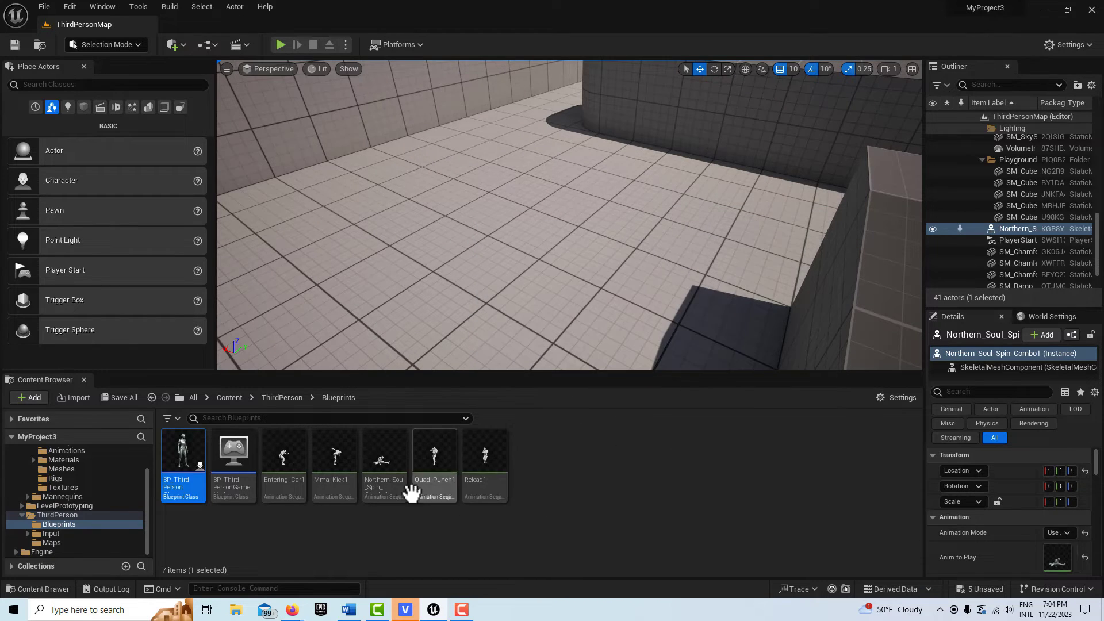
Open Northern_Soul_Spin_Combo1_Montage from the Content folder and bring up the AnimGraph of its animation blueprint ABP_Manny.
{"action": "left_click", "coordinate": [230, 398]}
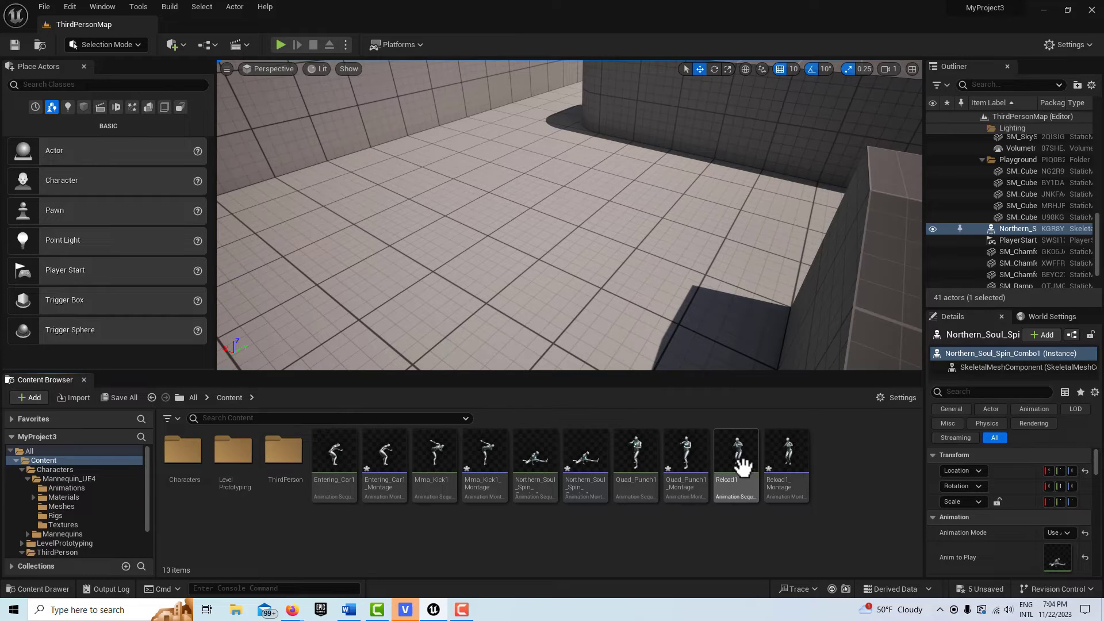
{"action": "double_click", "coordinate": [587, 459]}
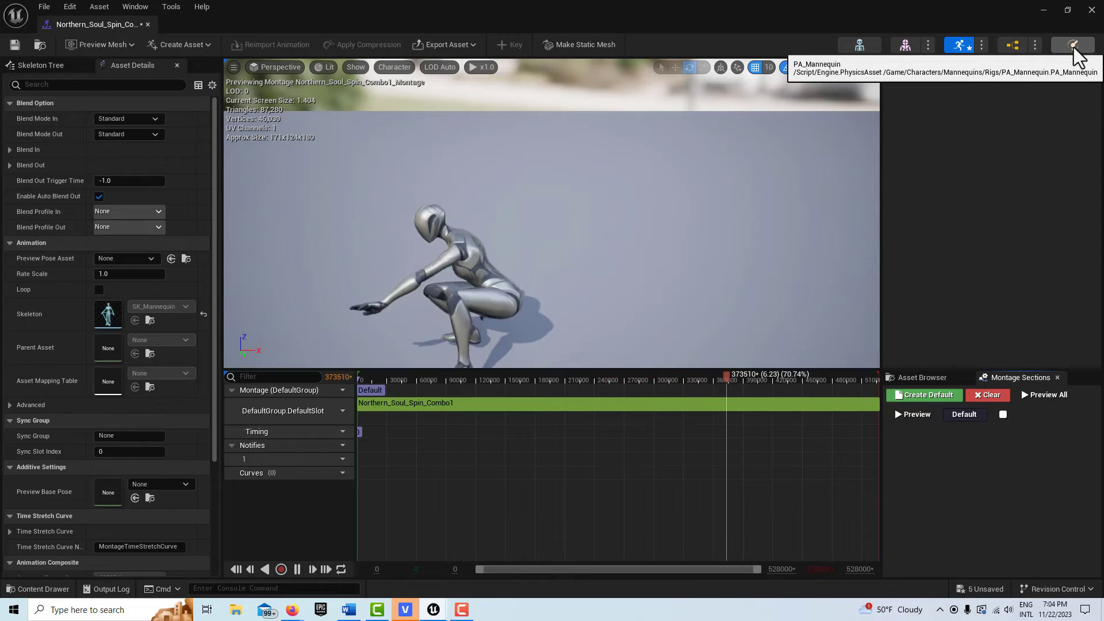
{"action": "left_click", "coordinate": [1014, 46]}
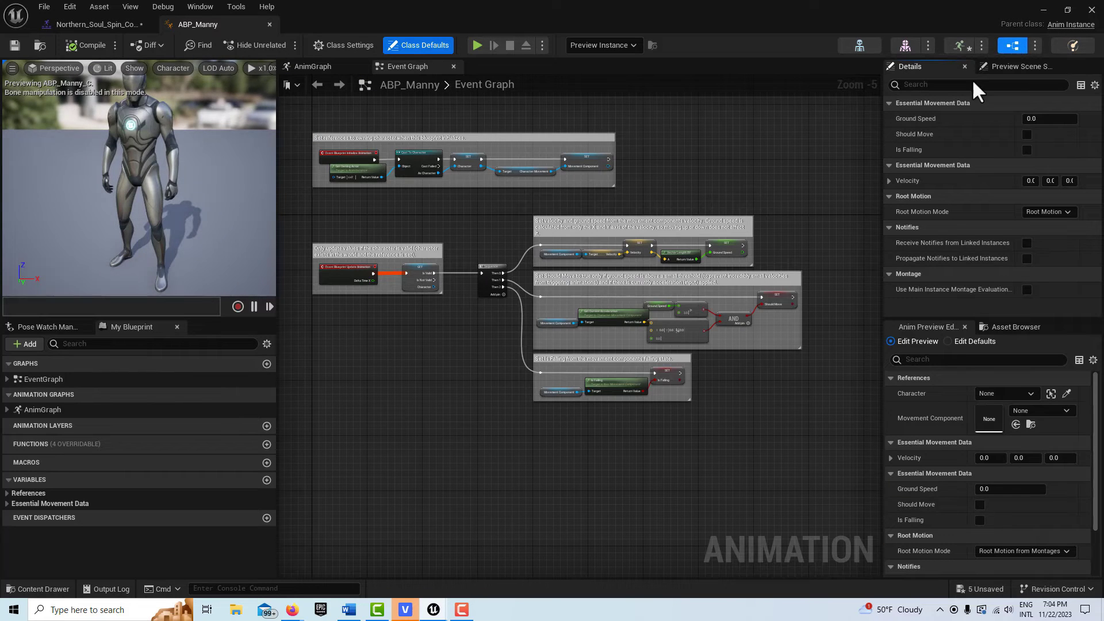
{"action": "scroll", "coordinate": [484, 434], "scroll_direction": "down", "scroll_amount": 2}
{"action": "right_click_drag", "start_coordinate": [484, 435], "coordinate": [575, 475]}
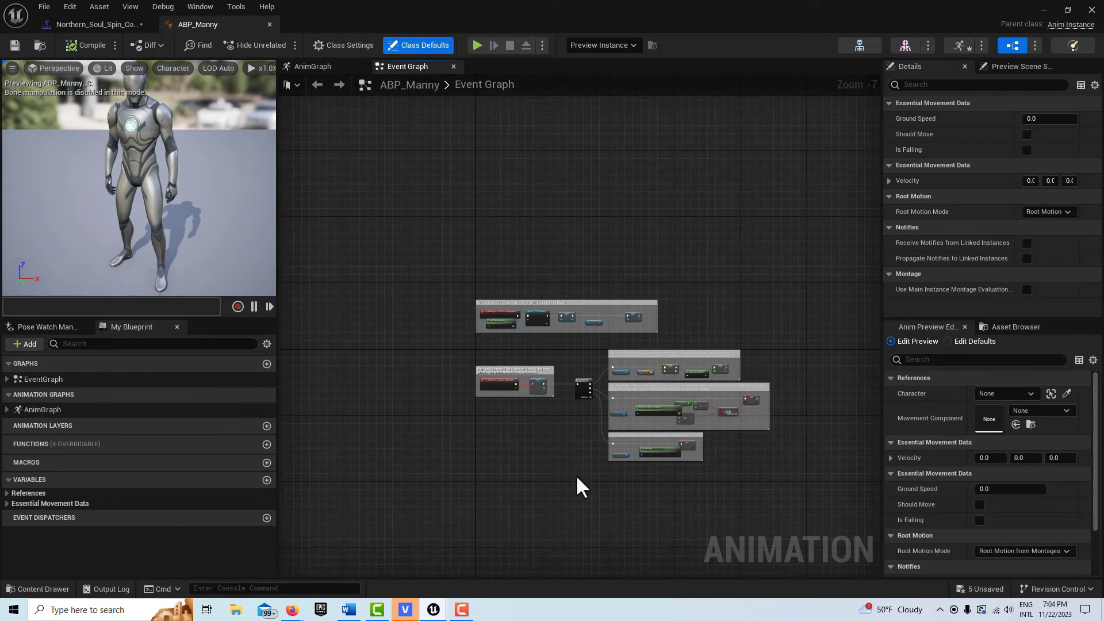
{"action": "scroll", "coordinate": [570, 468], "scroll_direction": "up", "scroll_amount": 2}
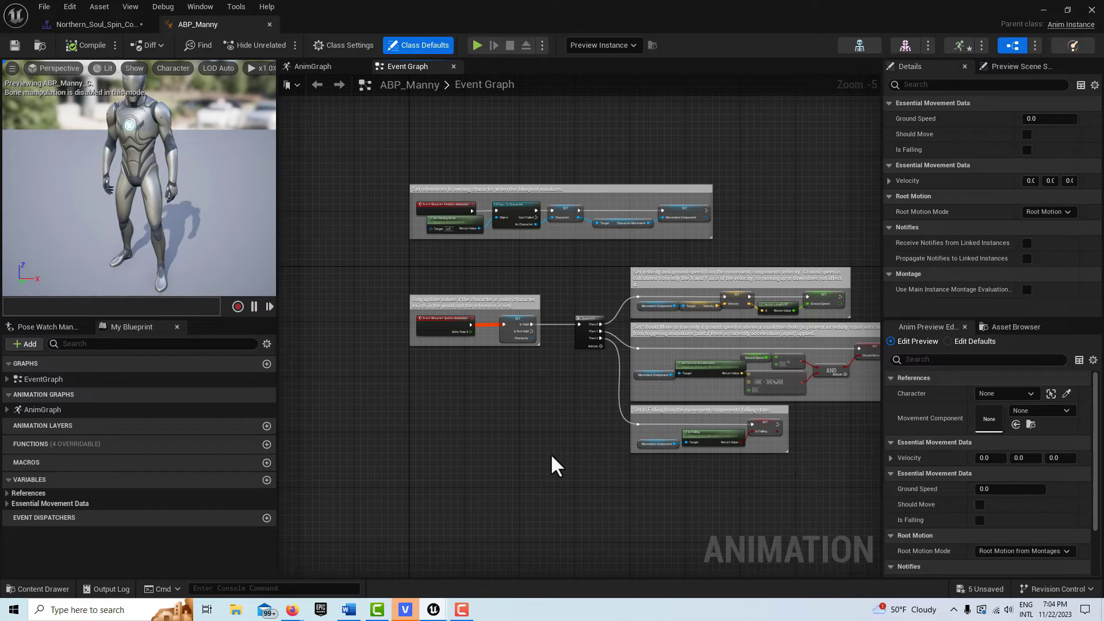
{"action": "left_click", "coordinate": [312, 66]}
{"action": "mouse_move", "coordinate": [510, 424]}
{"action": "right_mouse_down"}
{"action": "mouse_move", "coordinate": [528, 449]}
{"action": "mouse_move", "coordinate": [510, 443]}
{"action": "right_mouse_up"}
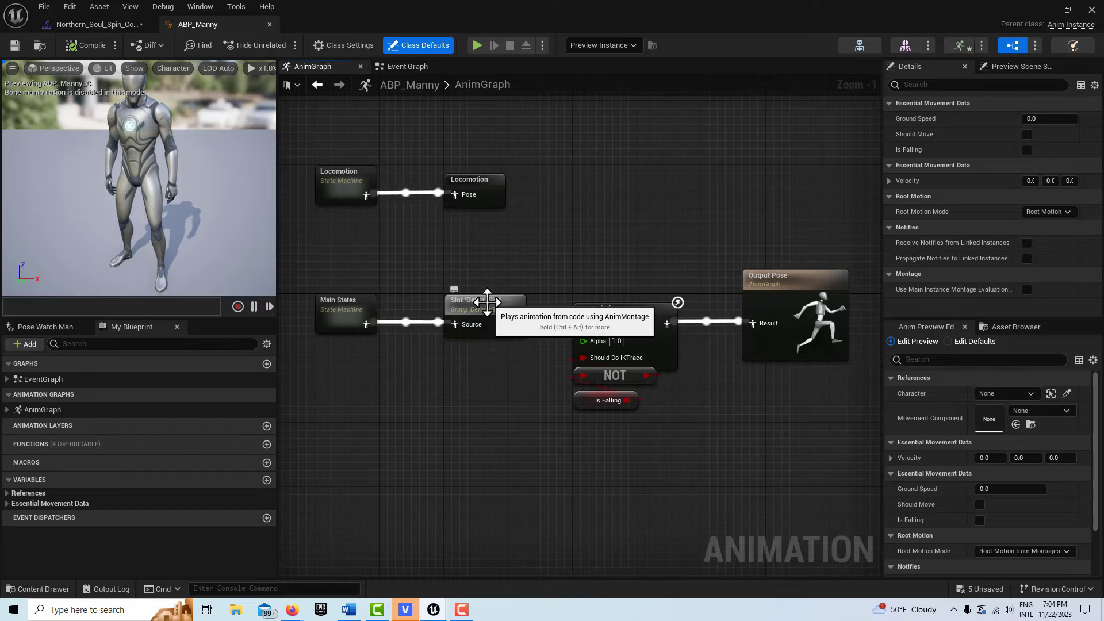
Compare the montage's slot assignment with the Slot node in the ABP_Manny AnimGraph.
{"action": "left_click", "coordinate": [71, 24]}
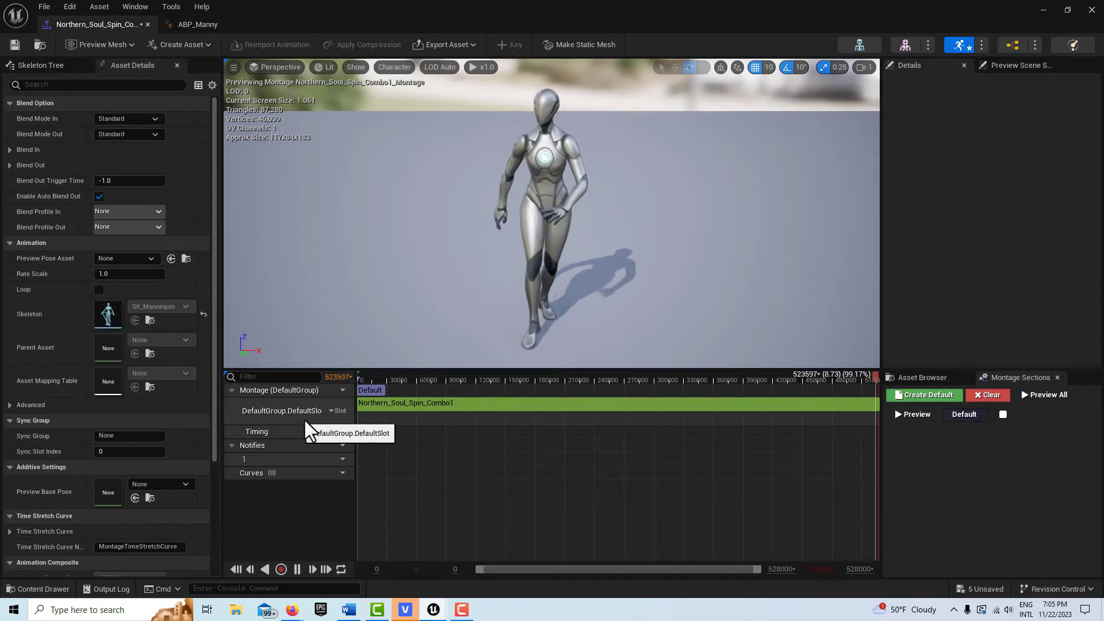
{"action": "left_click", "coordinate": [190, 24]}
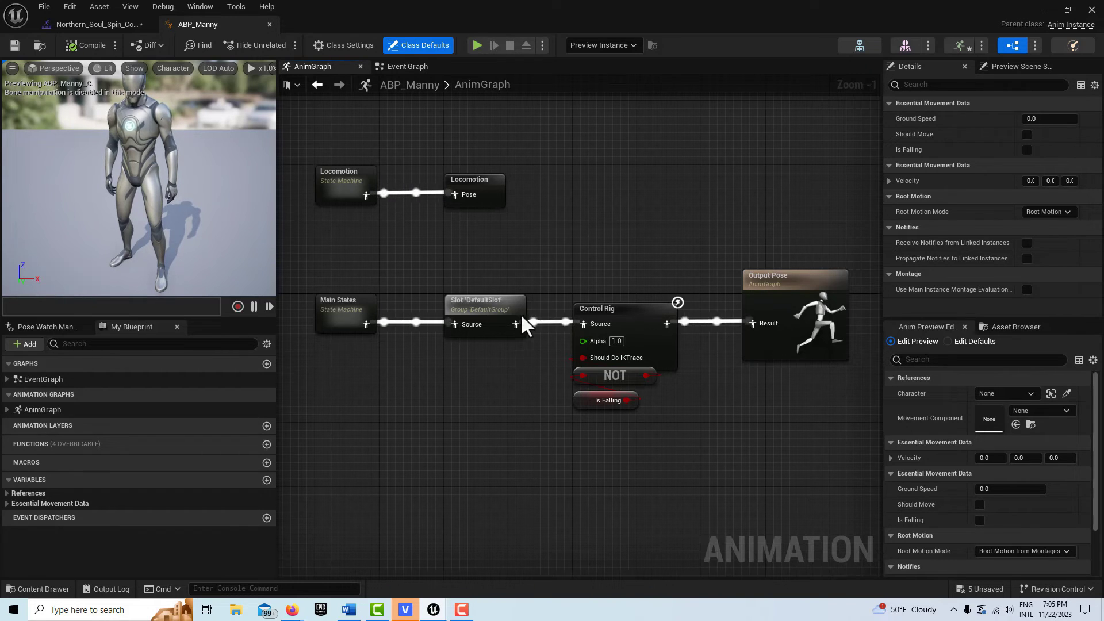
{"action": "scroll", "coordinate": [524, 403], "scroll_direction": "down", "scroll_amount": 1}
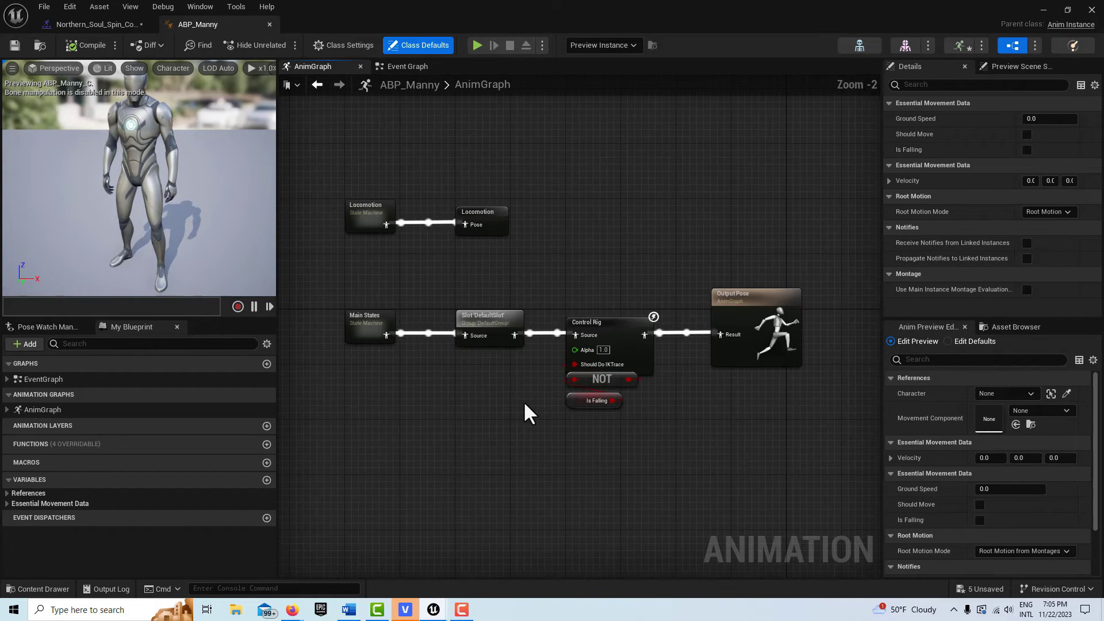
{"action": "scroll", "coordinate": [523, 406], "scroll_direction": "up", "scroll_amount": 1}
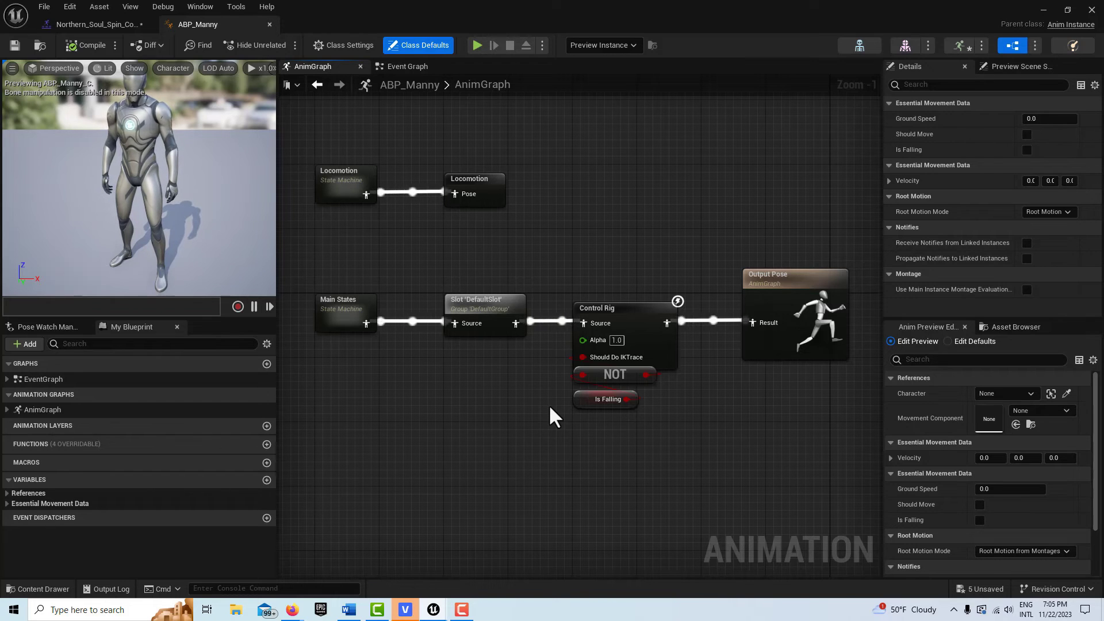
{"action": "scroll", "coordinate": [520, 449], "scroll_direction": "up", "scroll_amount": 1}
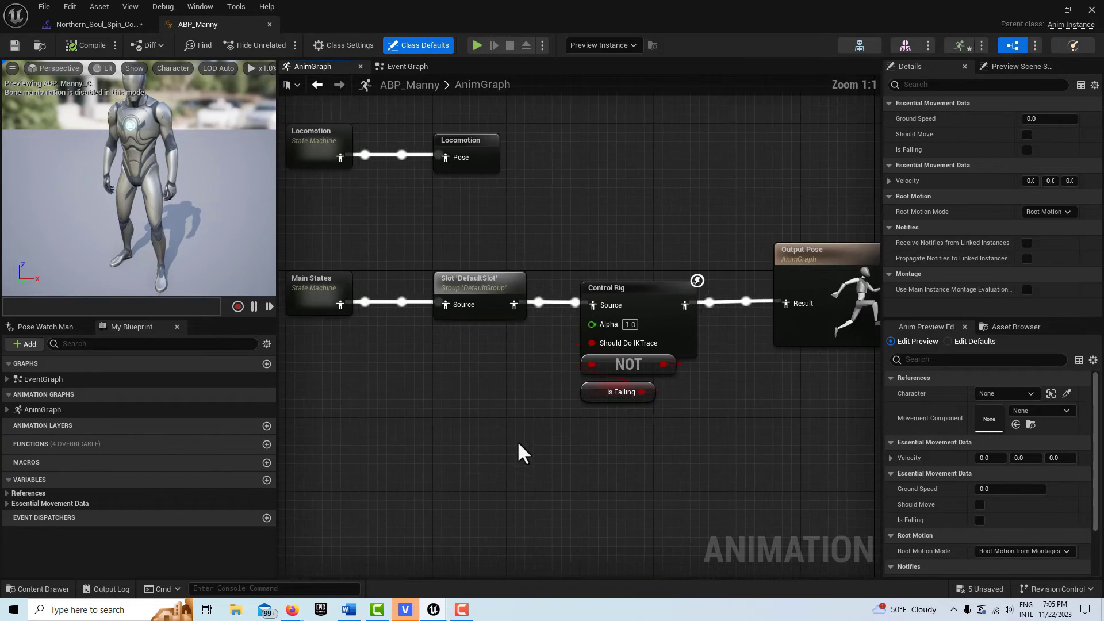
{"action": "scroll", "coordinate": [517, 448], "scroll_direction": "down", "scroll_amount": 2}
{"action": "right_click_drag", "start_coordinate": [520, 444], "coordinate": [555, 414]}
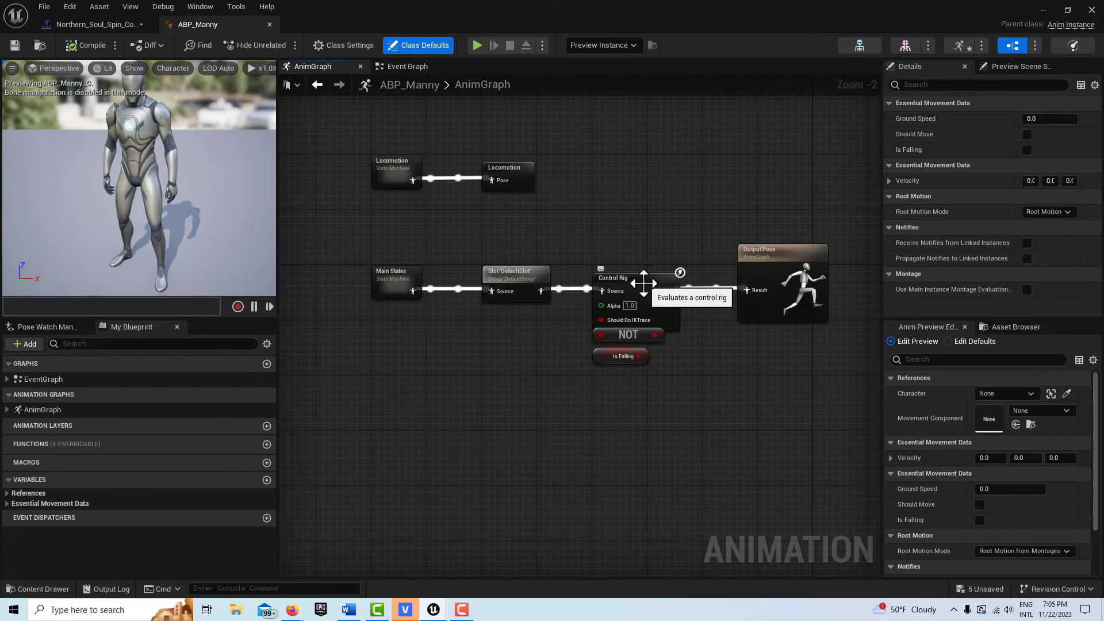
Rewire the AnimGraph so Main States feeds the Control Rig, which feeds Slot 'DefaultSlot', and that slot feeds Output Pose.
{"action": "left_click_drag", "start_coordinate": [592, 241], "coordinate": [709, 467]}
{"action": "left_click_drag", "start_coordinate": [646, 280], "coordinate": [594, 205]}
{"action": "left_click_drag", "start_coordinate": [517, 291], "coordinate": [579, 344]}
{"action": "left_click_drag", "start_coordinate": [571, 214], "coordinate": [565, 214]}
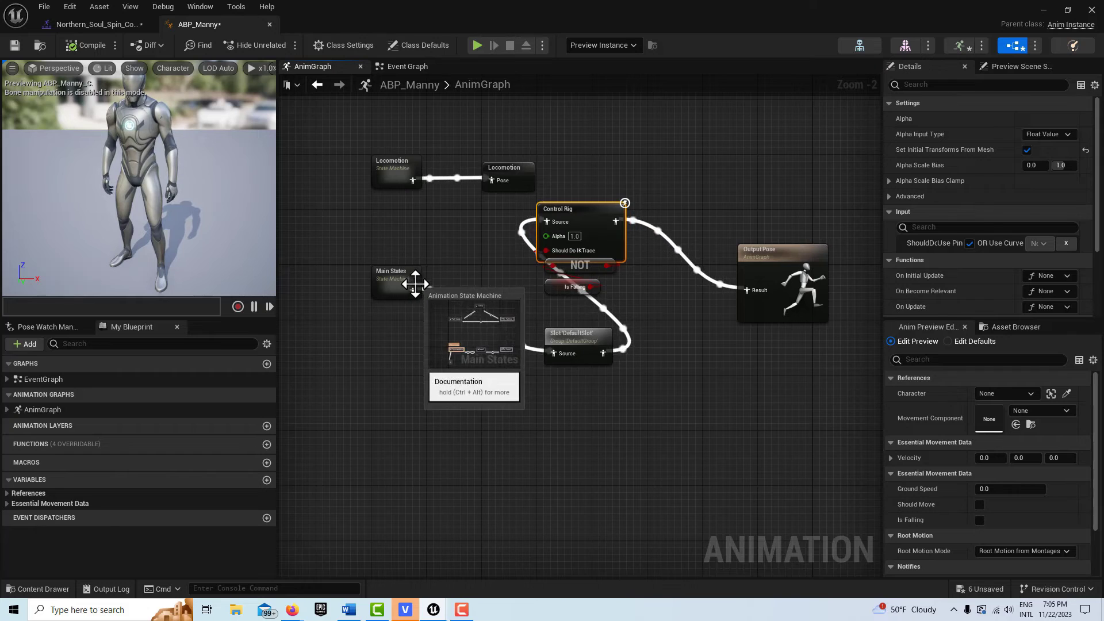
{"action": "left_click_drag", "start_coordinate": [412, 291], "coordinate": [543, 219]}
{"action": "left_click_drag", "start_coordinate": [615, 221], "coordinate": [748, 291]}
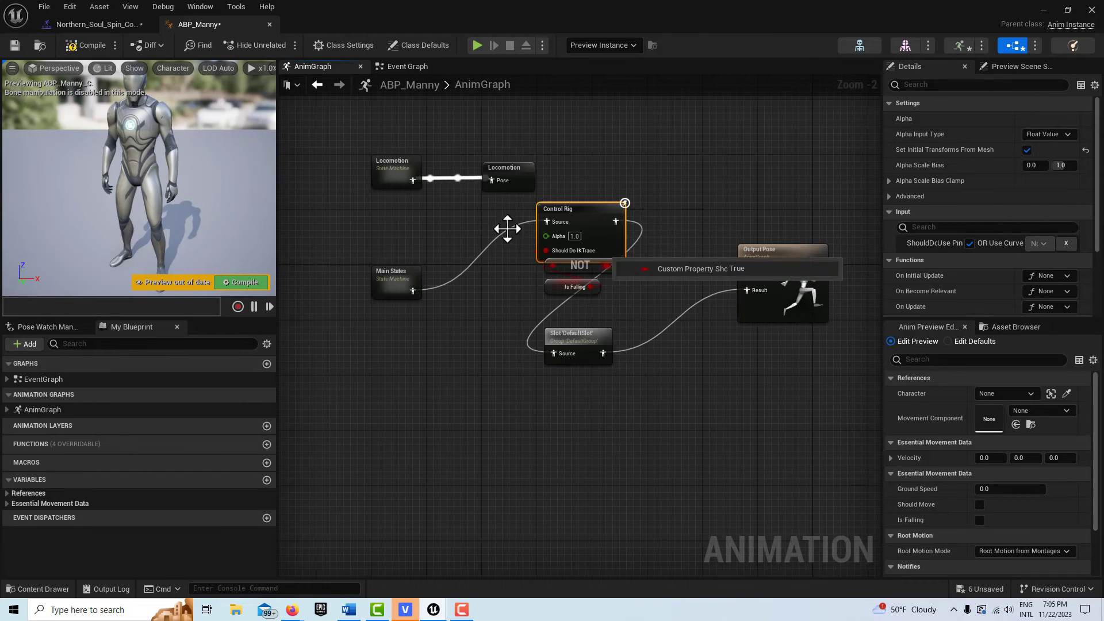
Arrange Main States, Control Rig with its NOT and Is Falling nodes, Slot 'DefaultSlot' and Output Pose in one row.
{"action": "left_click_drag", "start_coordinate": [589, 268], "coordinate": [601, 287]}
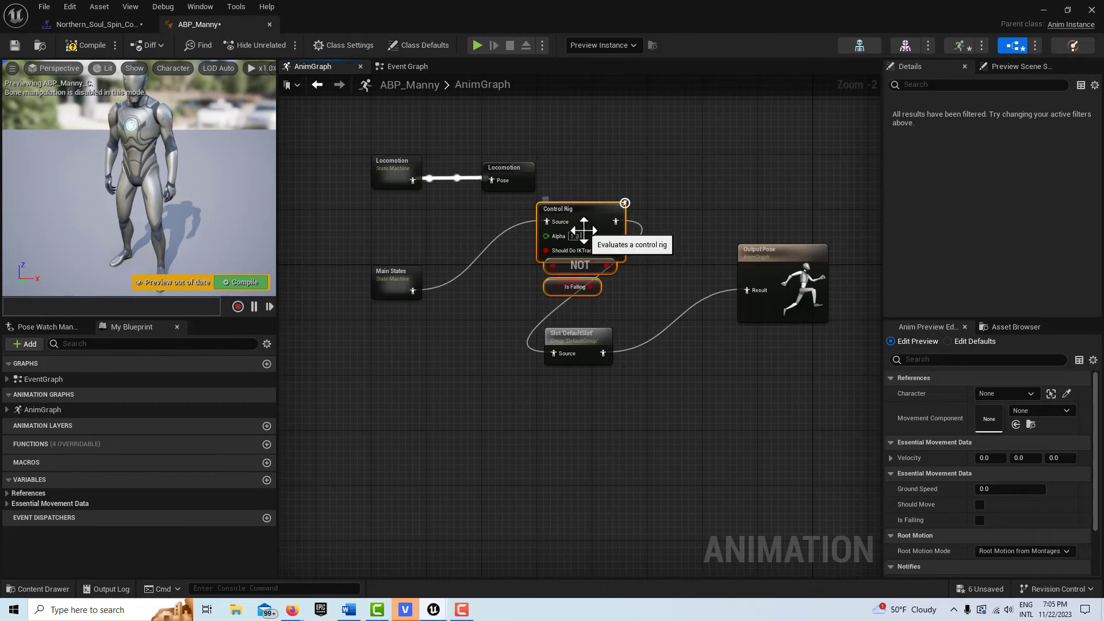
{"action": "left_click_drag", "start_coordinate": [579, 235], "coordinate": [513, 283]}
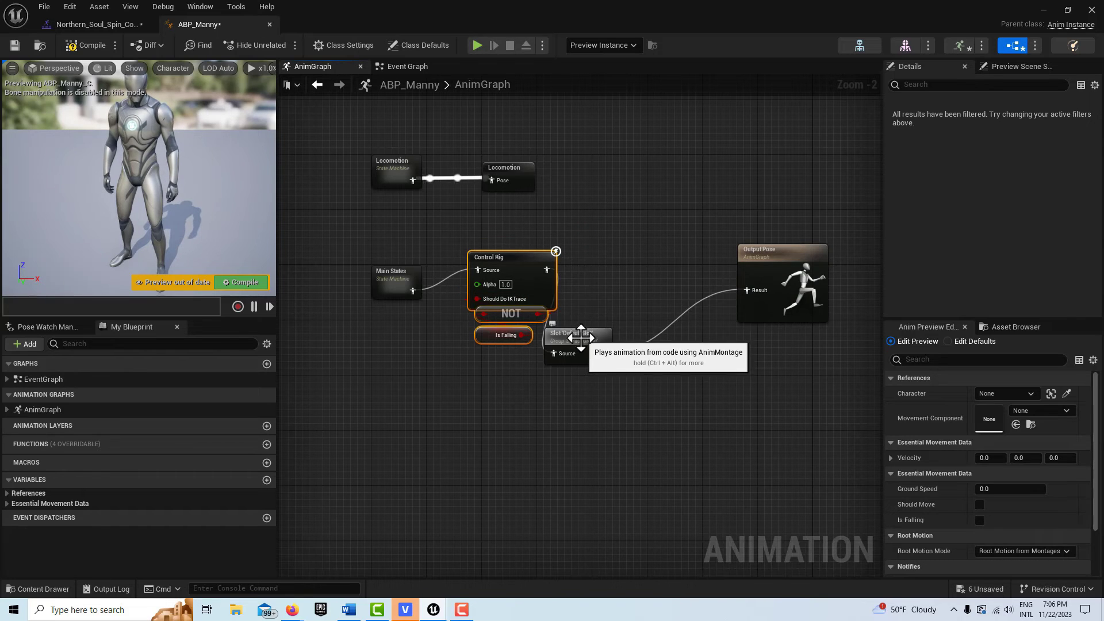
{"action": "left_click_drag", "start_coordinate": [581, 343], "coordinate": [630, 267]}
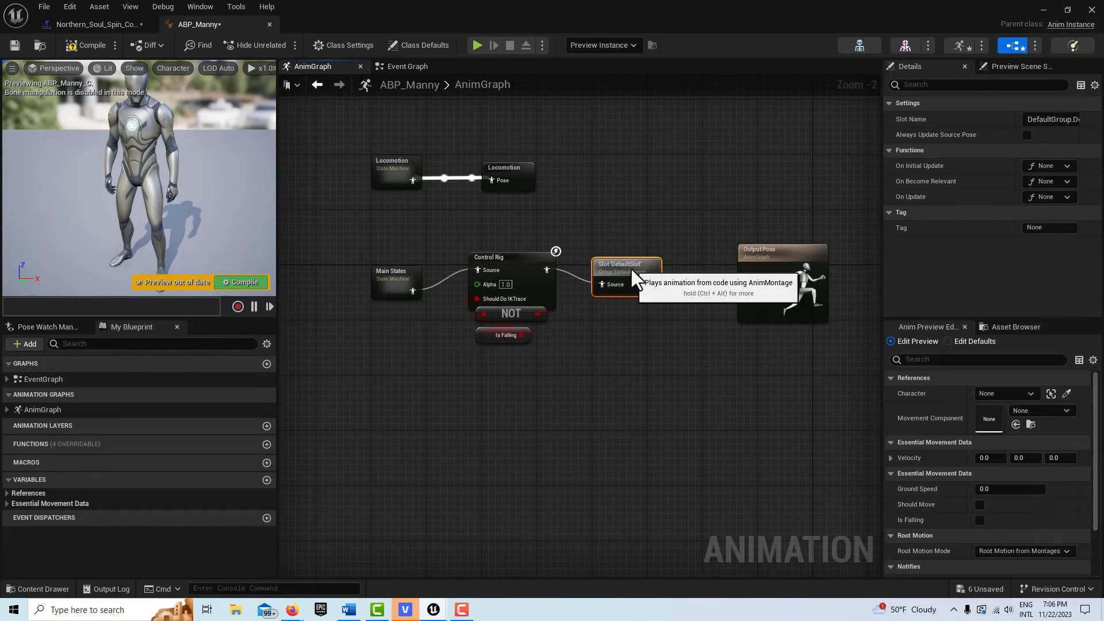
{"action": "left_click", "coordinate": [778, 252]}
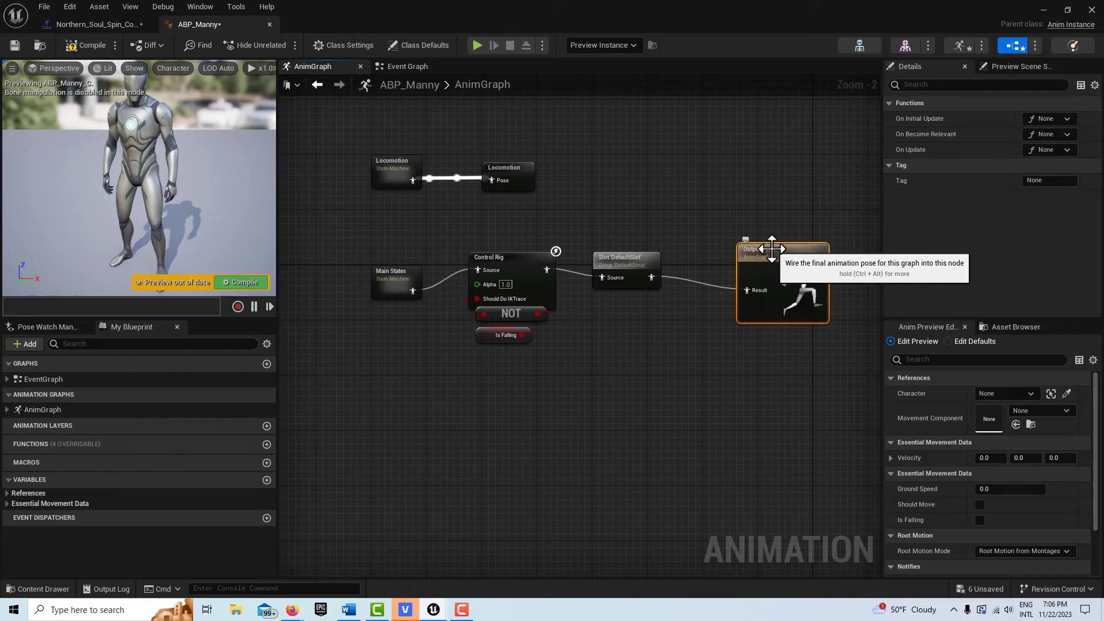
{"action": "left_click_drag", "start_coordinate": [778, 252], "coordinate": [740, 238]}
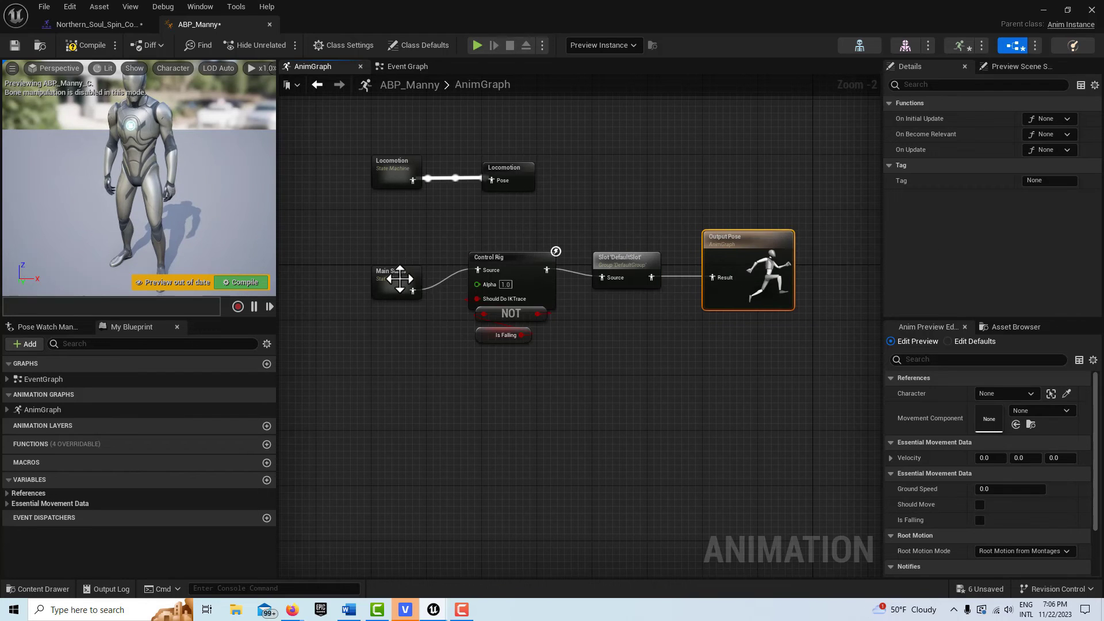
{"action": "left_click_drag", "start_coordinate": [395, 276], "coordinate": [415, 254]}
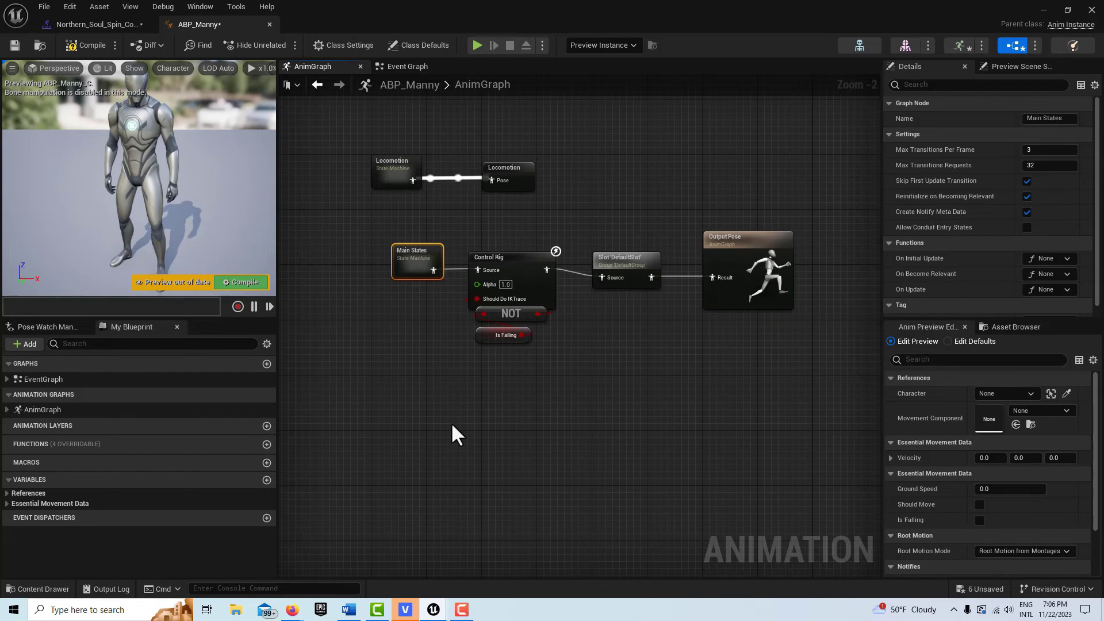
Add a new Save cached pose node in the empty graph area below the Control Rig nodes.
{"action": "scroll", "coordinate": [455, 422], "scroll_direction": "down", "scroll_amount": 1}
{"action": "scroll", "coordinate": [460, 420], "scroll_direction": "up", "scroll_amount": 1}
{"action": "right_click_drag", "start_coordinate": [464, 416], "coordinate": [549, 422]}
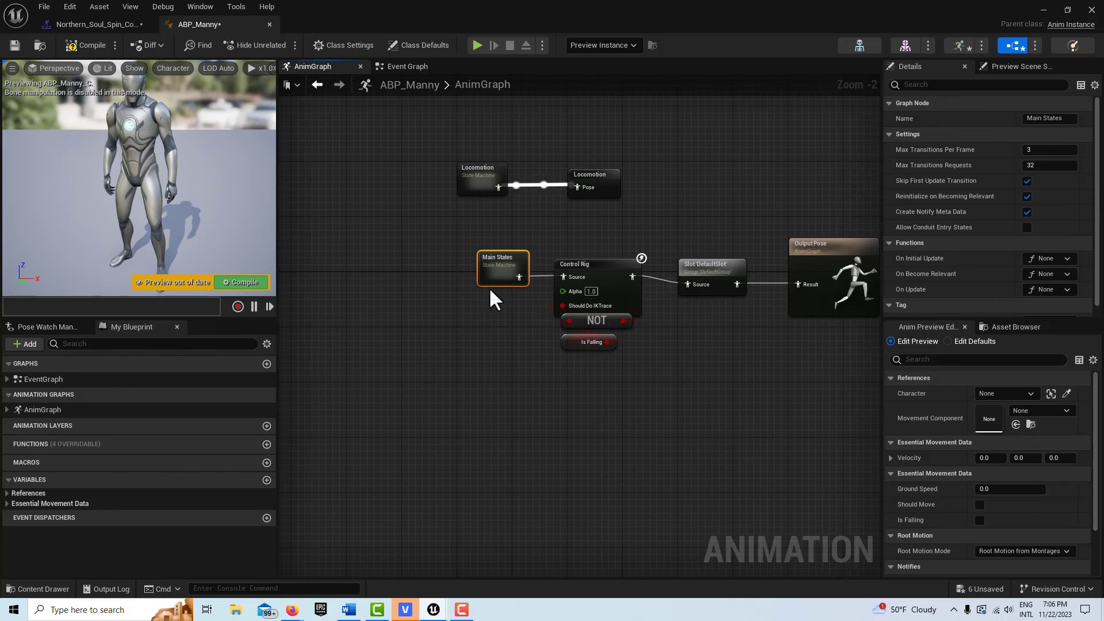
{"action": "right_click_drag", "start_coordinate": [545, 464], "coordinate": [471, 467]}
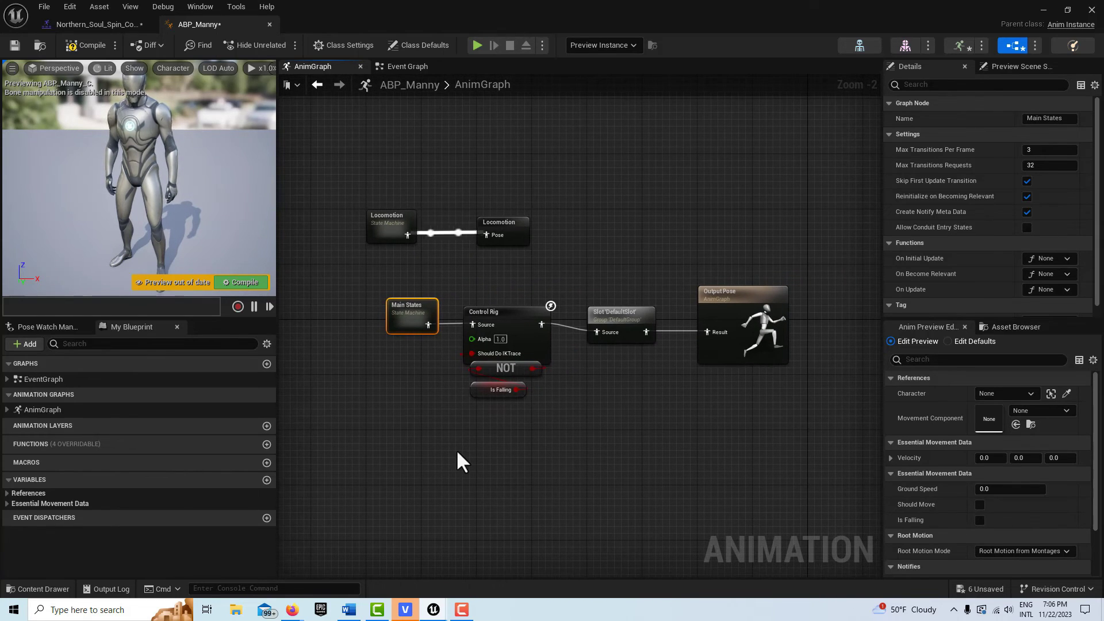
{"action": "right_click", "coordinate": [458, 452]}
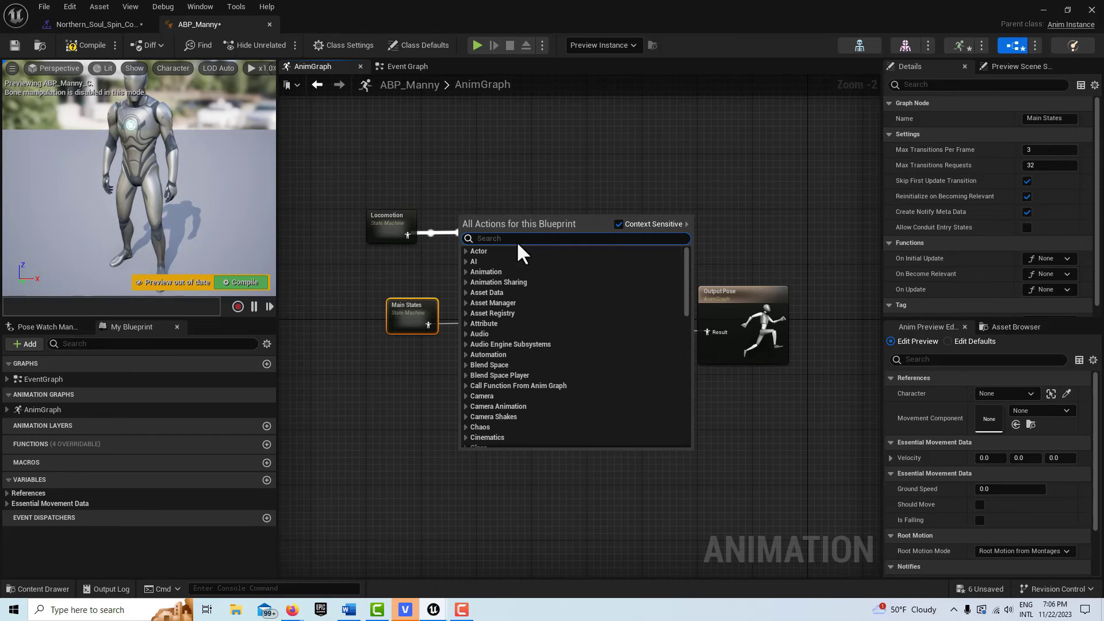
{"action": "type", "text": "SA"}
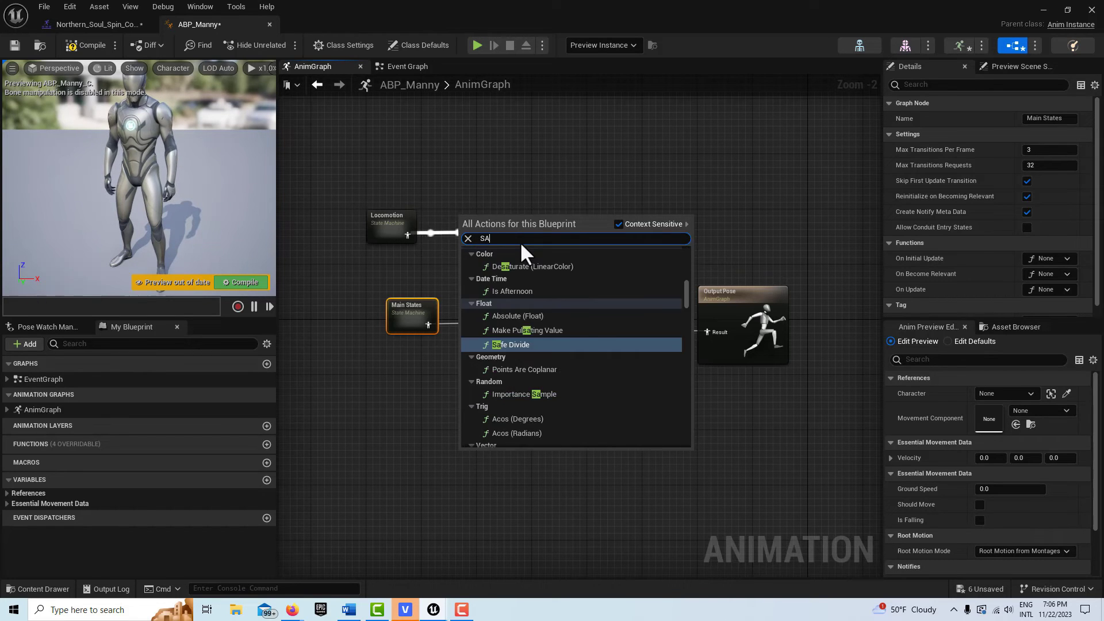
{"action": "type", "text": "VE CA"}
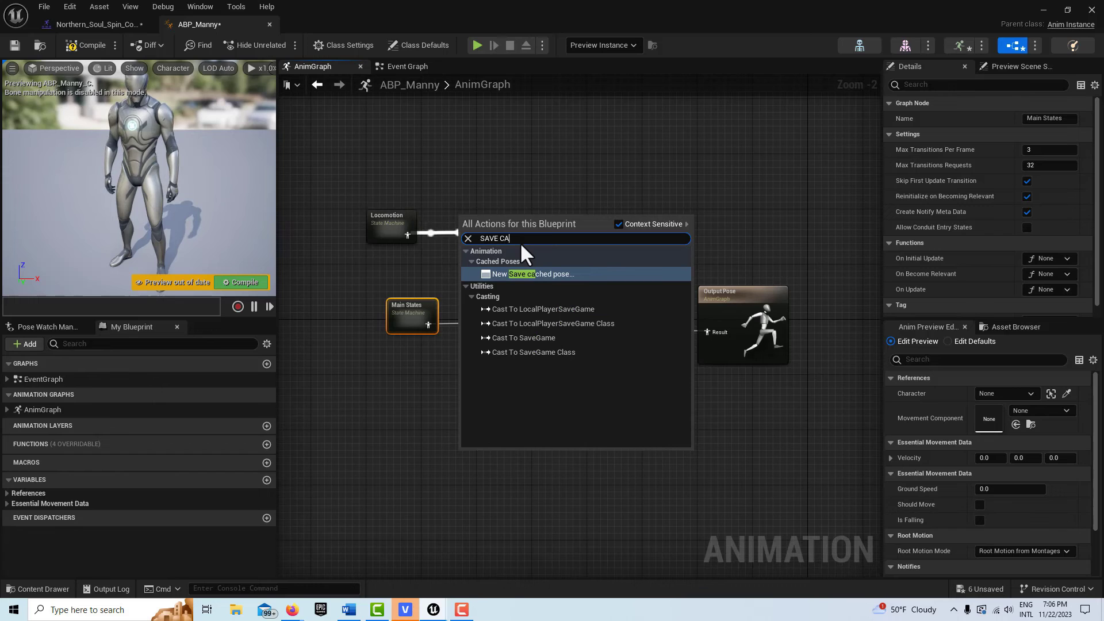
{"action": "left_click", "coordinate": [558, 274]}
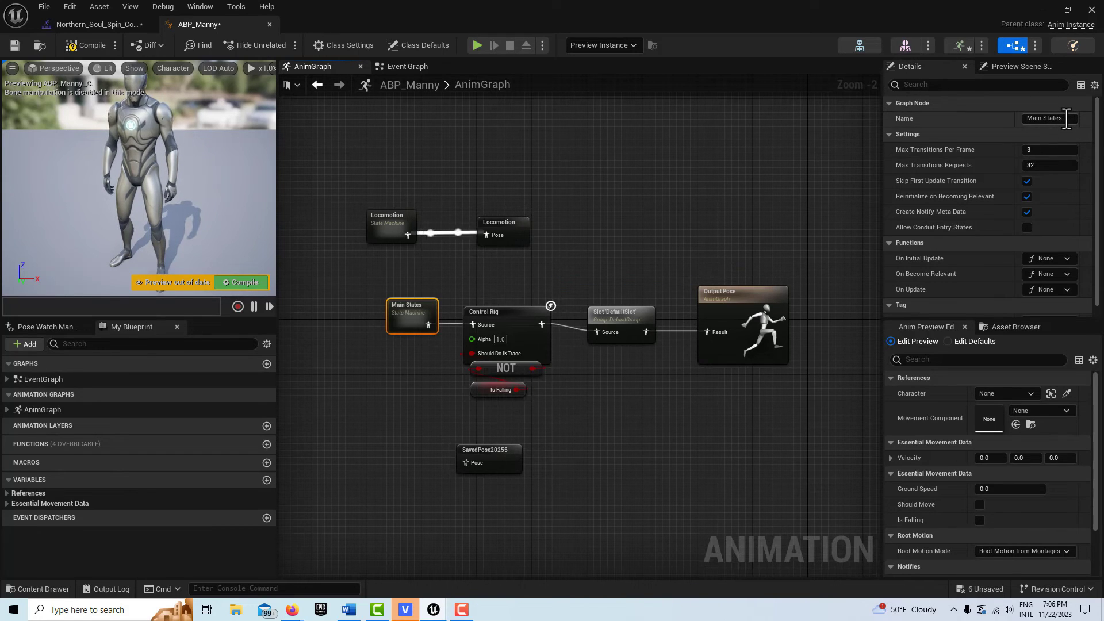
Rename the new saved cached pose node MainStates.
{"action": "double_click", "coordinate": [489, 449]}
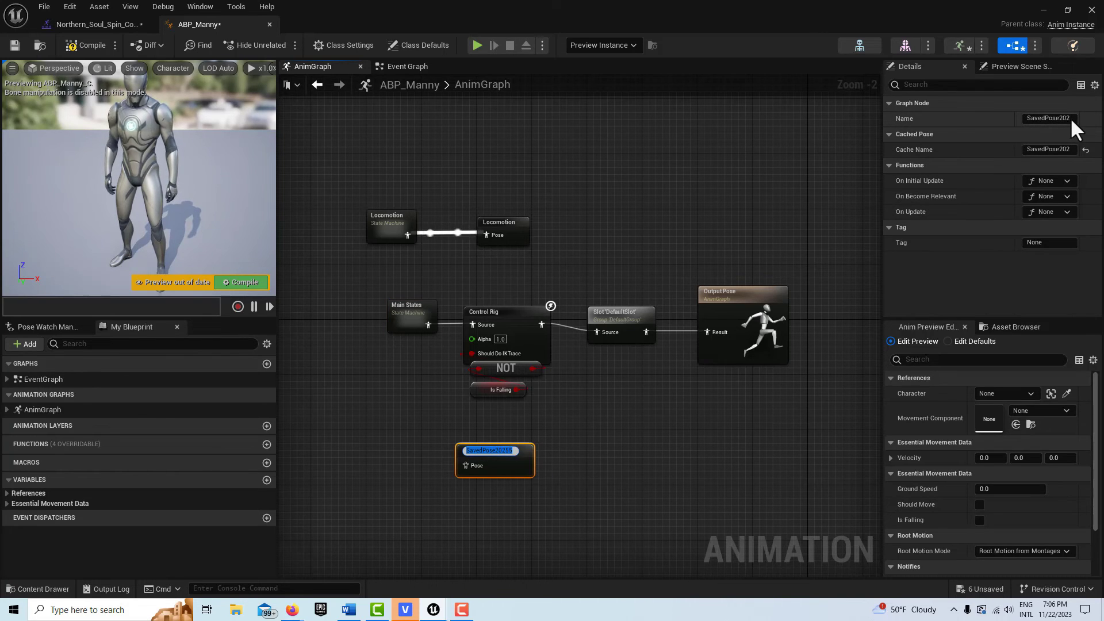
{"action": "key", "text": "Return"}
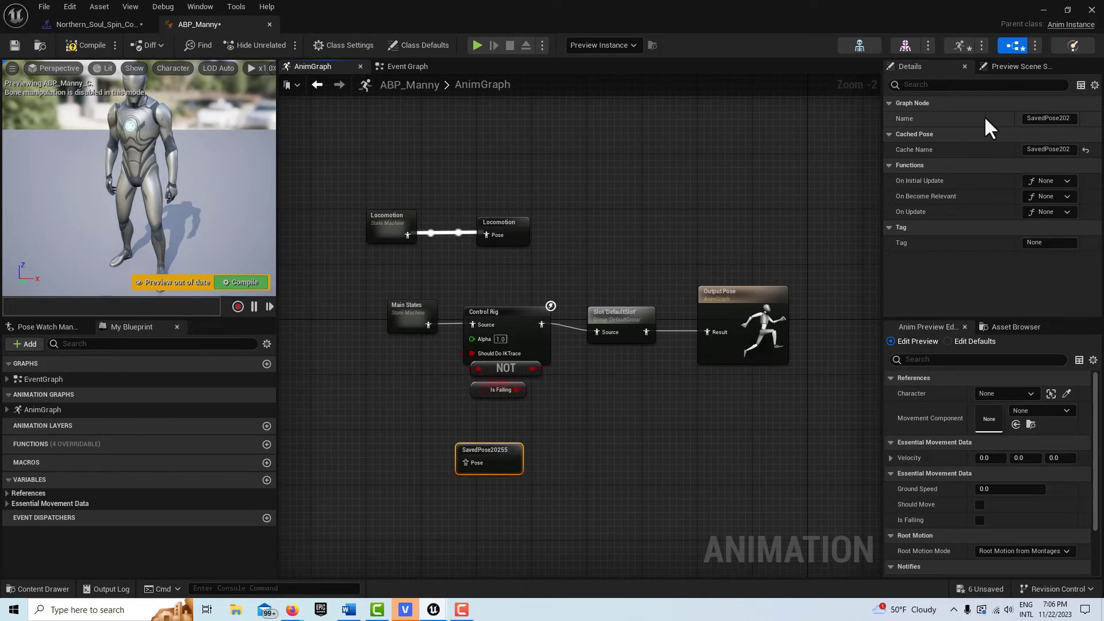
{"action": "left_click", "coordinate": [1035, 118]}
{"action": "key", "text": "BackSpace"}
{"action": "key", "text": "BackSpace"}
{"action": "key", "text": "BackSpace"}
{"action": "key", "text": "BackSpace"}
{"action": "key", "text": "BackSpace"}
{"action": "key", "text": "BackSpace"}
{"action": "key", "text": "BackSpace"}
{"action": "key", "text": "BackSpace"}
{"action": "key", "text": "BackSpace"}
{"action": "key", "text": "BackSpace"}
{"action": "key", "text": "BackSpace"}
{"action": "key", "text": "BackSpace"}
{"action": "key", "text": "BackSpace"}
{"action": "key", "text": "BackSpace"}
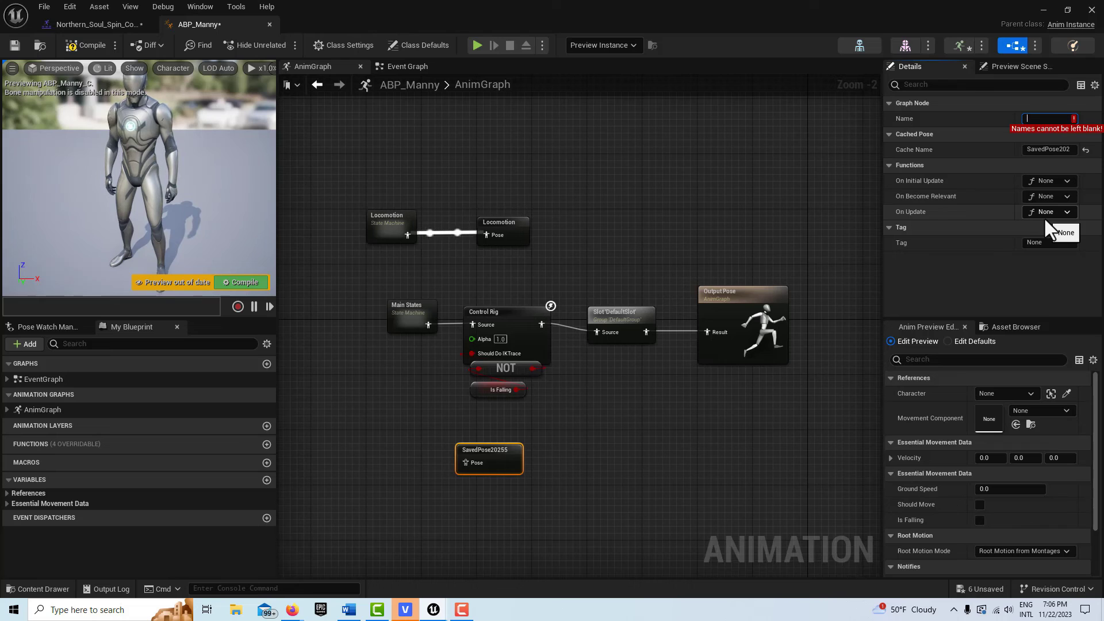
{"action": "type", "text": "Ma"}
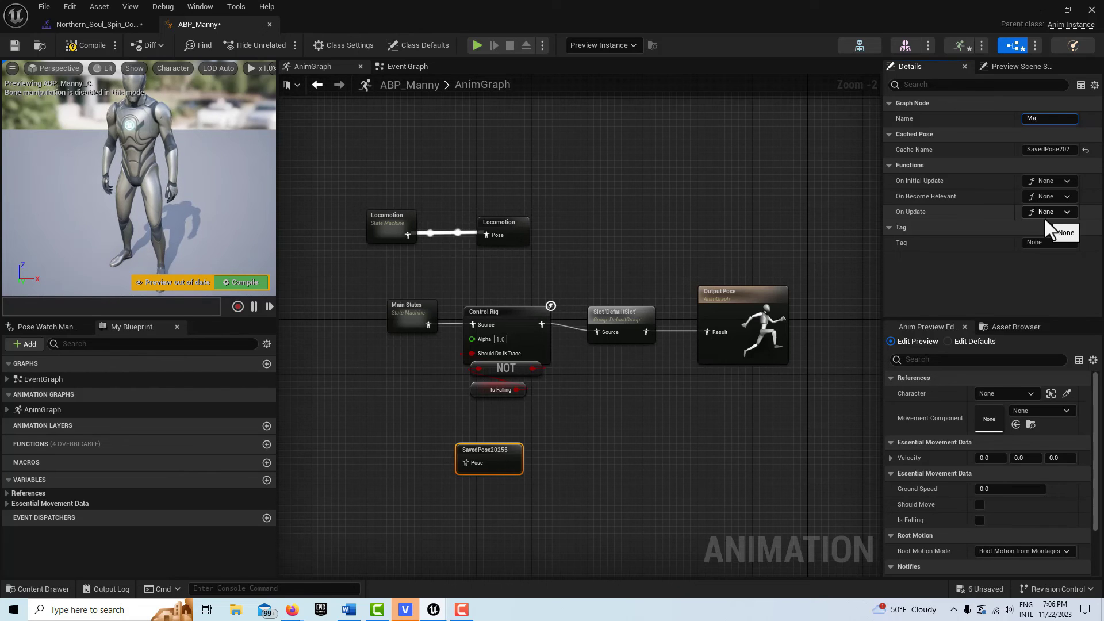
{"action": "type", "text": "inStates"}
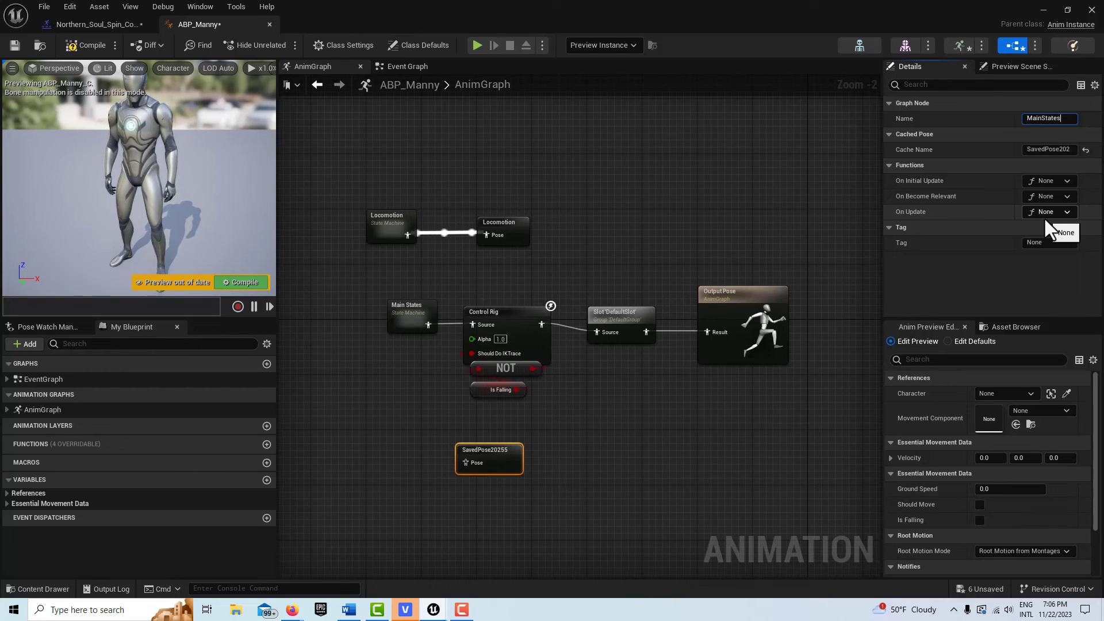
{"action": "key", "text": "Return"}
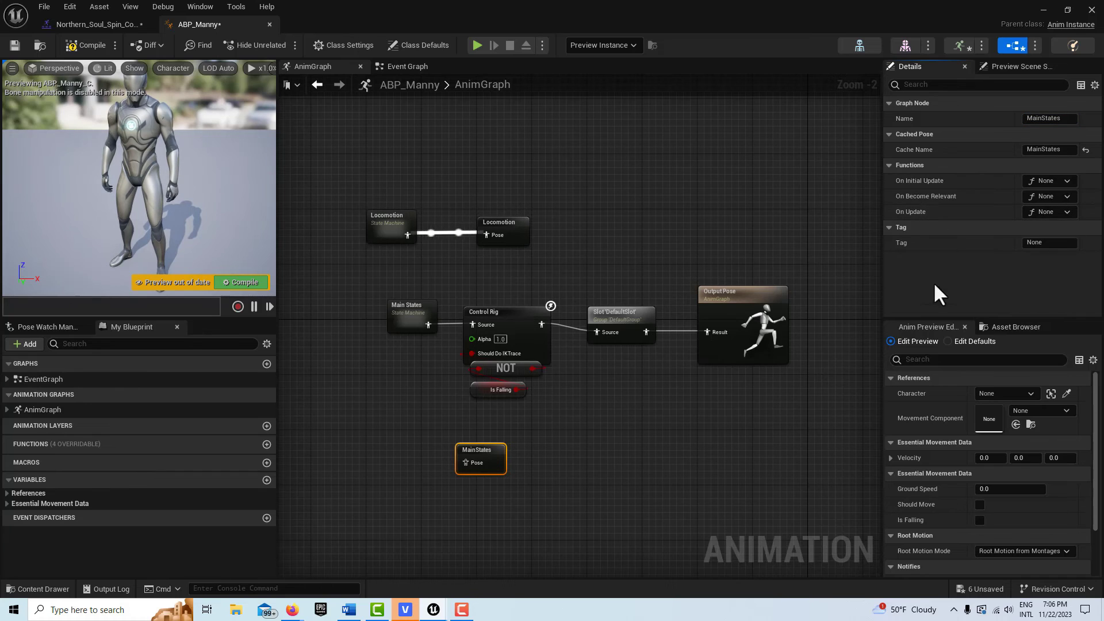
Feed the Main States state machine into the MainStates cached pose instead of the Control Rig, and align both nodes below Locomotion.
{"action": "right_click_drag", "start_coordinate": [623, 500], "coordinate": [665, 430]}
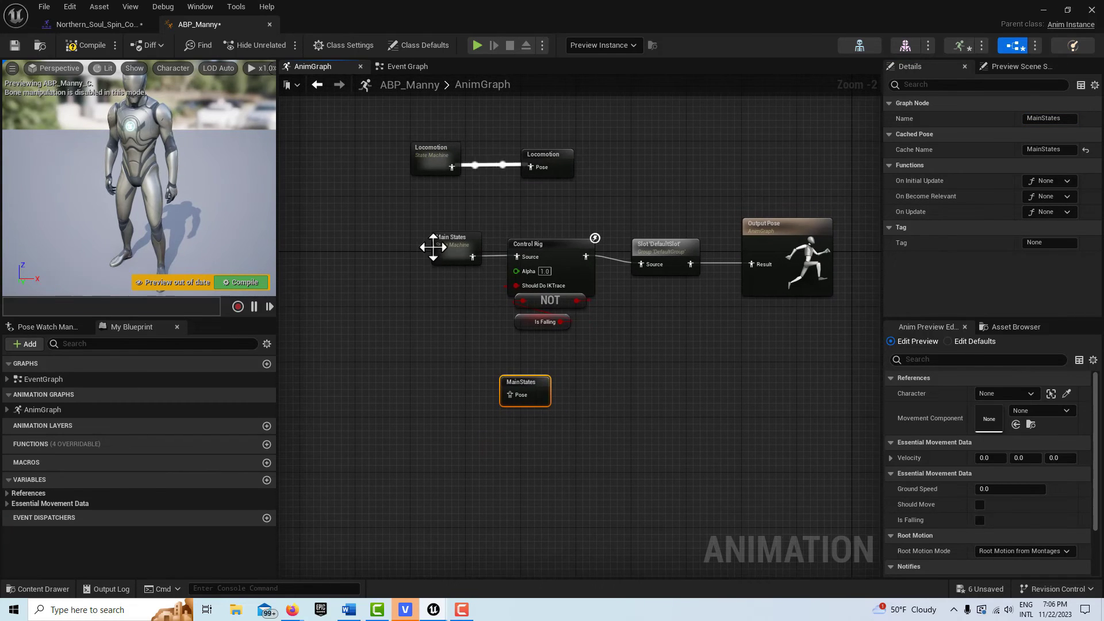
{"action": "left_click_drag", "start_coordinate": [450, 247], "coordinate": [442, 223]}
{"action": "key", "text": "ctrl+z"}
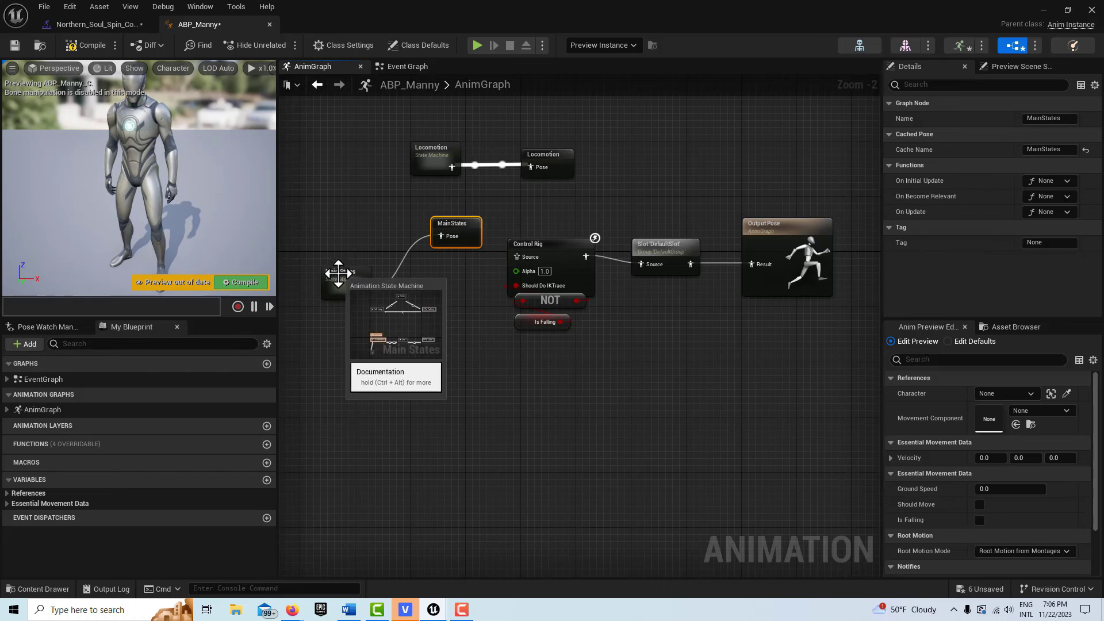
{"action": "left_click_drag", "start_coordinate": [340, 278], "coordinate": [364, 218]}
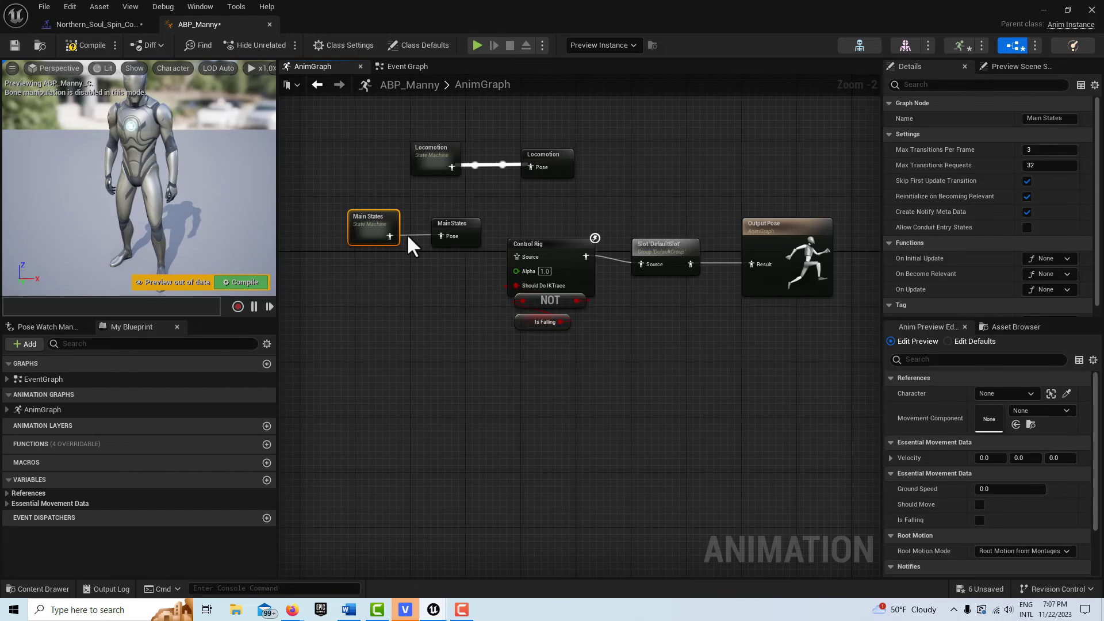
{"action": "left_click", "coordinate": [454, 230]}
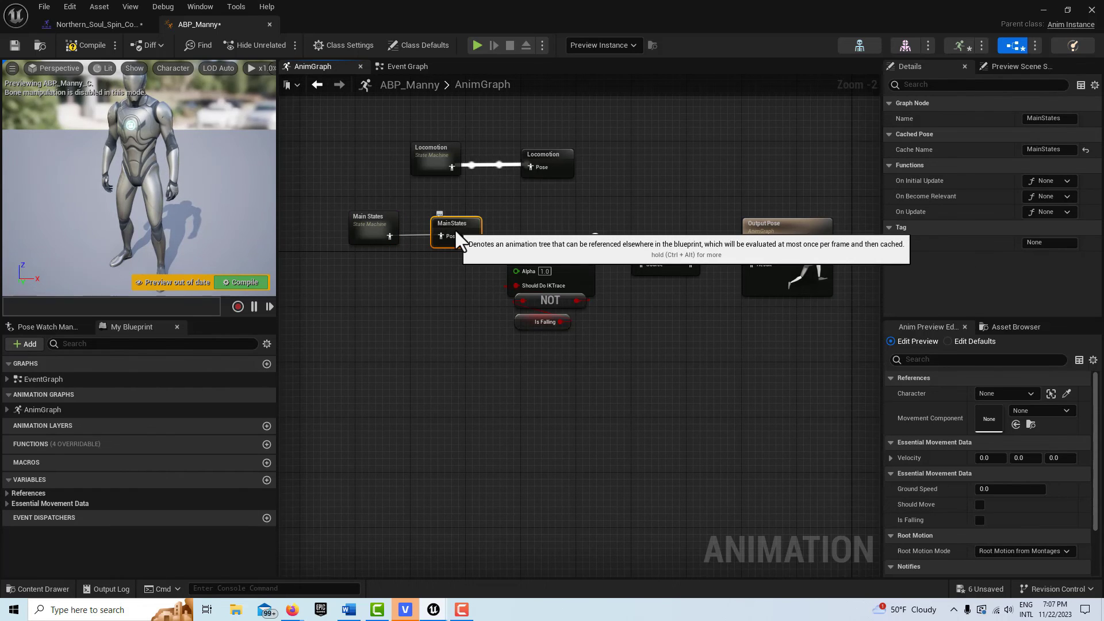
Add a Use cached pose 'MainStates' node and a copy of it, stacked below the Main States nodes.
{"action": "right_click", "coordinate": [477, 400]}
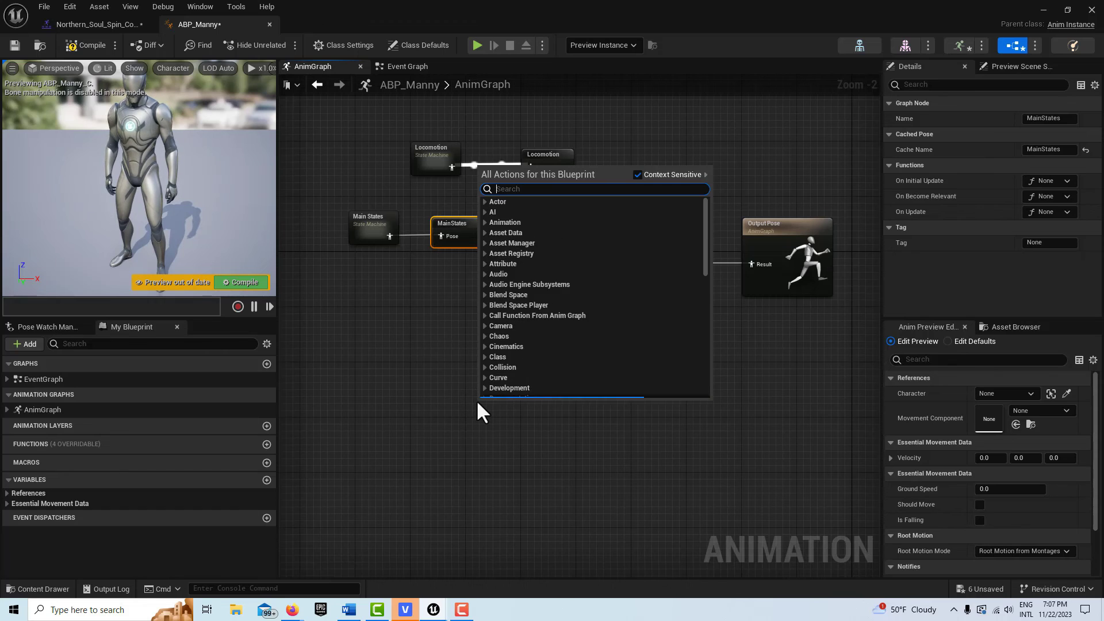
{"action": "type", "text": "use cache"}
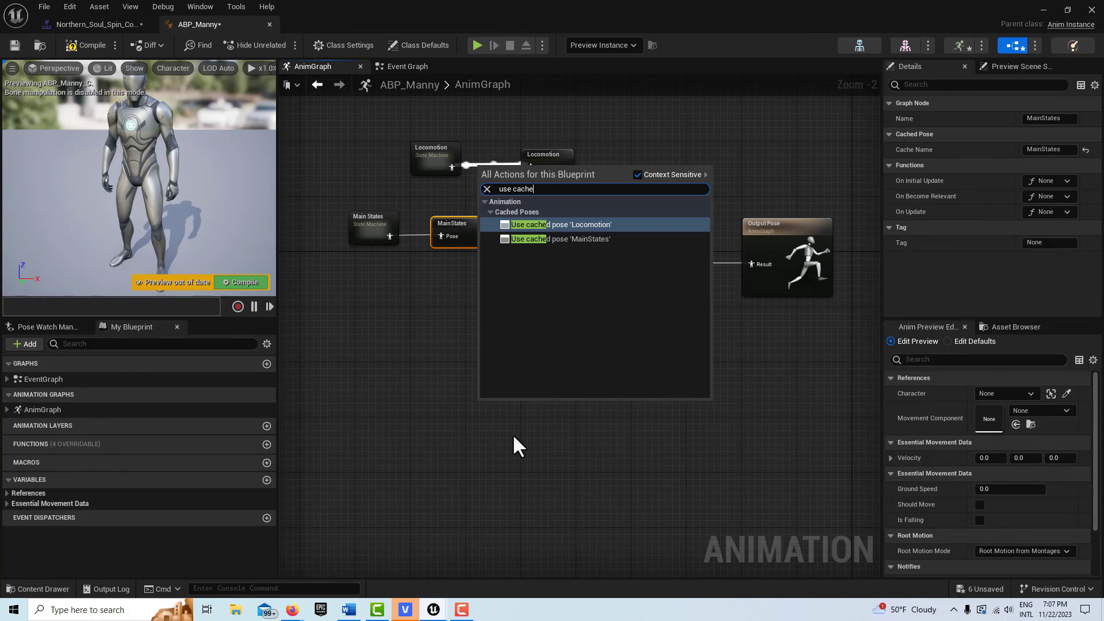
{"action": "left_click", "coordinate": [556, 239]}
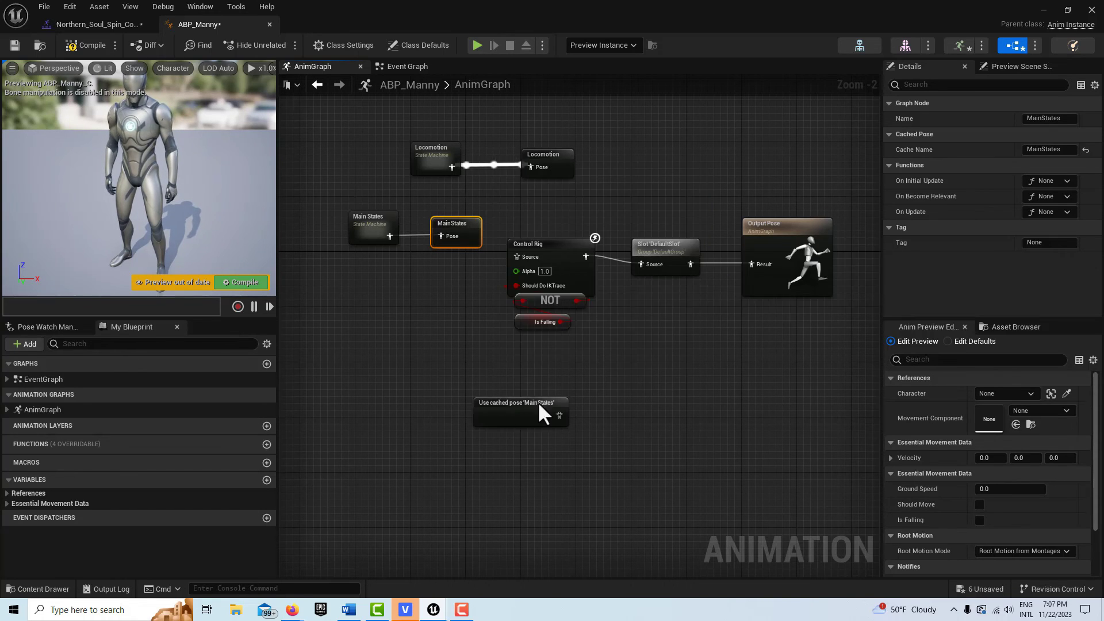
{"action": "left_click_drag", "start_coordinate": [510, 410], "coordinate": [406, 354]}
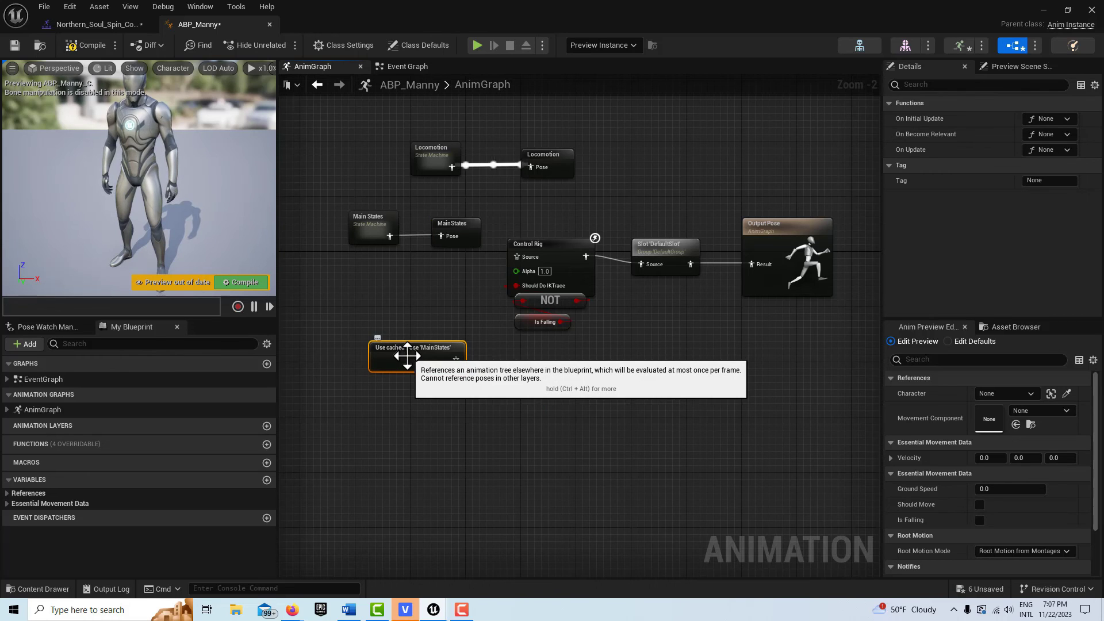
{"action": "key", "text": "ctrl+c"}
{"action": "key", "text": "ctrl+v"}
{"action": "left_click_drag", "start_coordinate": [506, 437], "coordinate": [409, 411]}
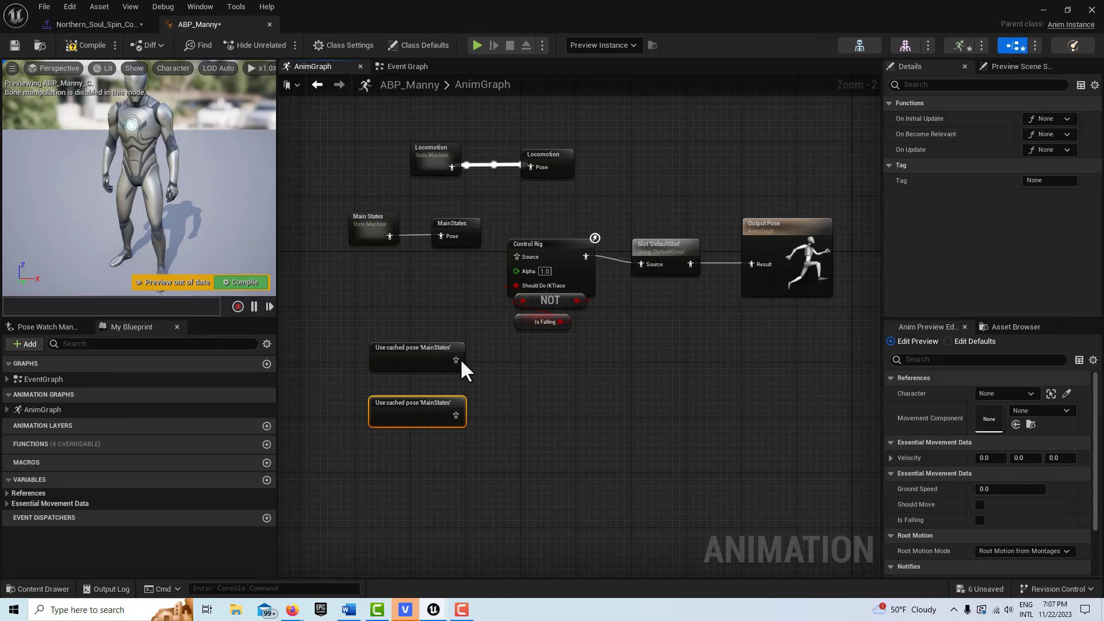
Connect the upper Use cached pose 'MainStates' node to the Control Rig's Source, compile the blueprint, and tidy both cached pose nodes.
{"action": "left_click_drag", "start_coordinate": [455, 360], "coordinate": [516, 256]}
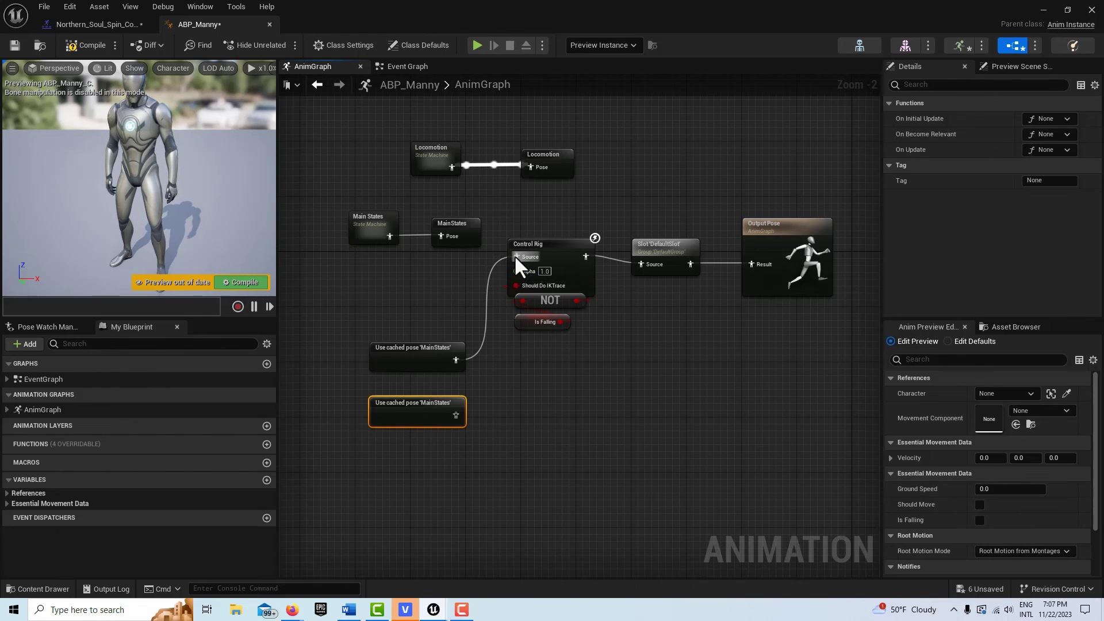
{"action": "left_click_drag", "start_coordinate": [408, 343], "coordinate": [409, 274]}
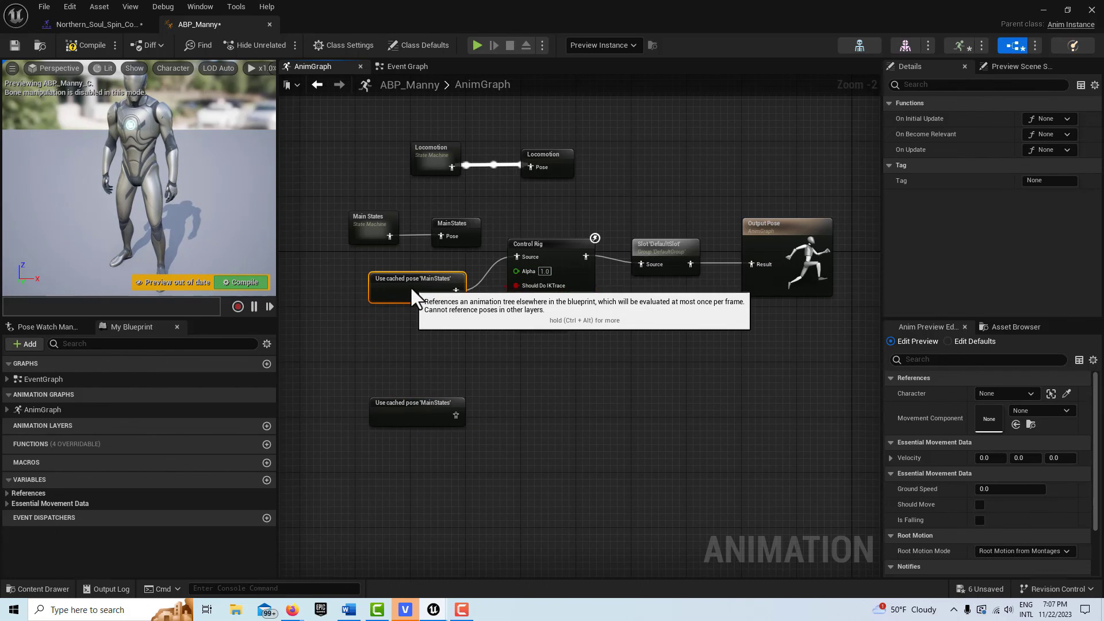
{"action": "left_click", "coordinate": [70, 44]}
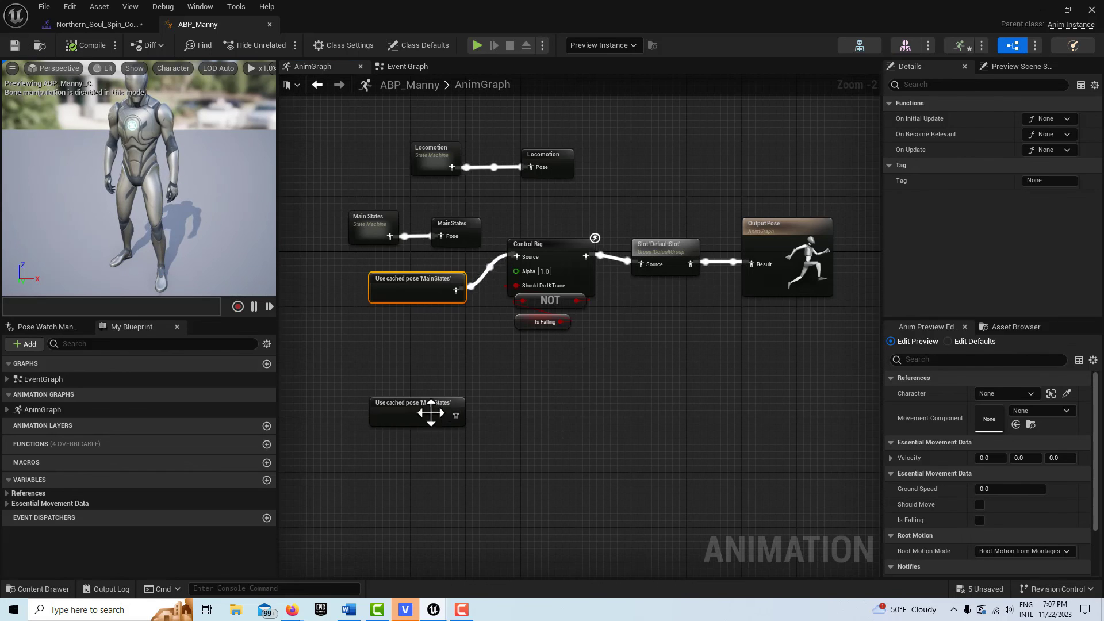
{"action": "left_click_drag", "start_coordinate": [428, 414], "coordinate": [428, 393]}
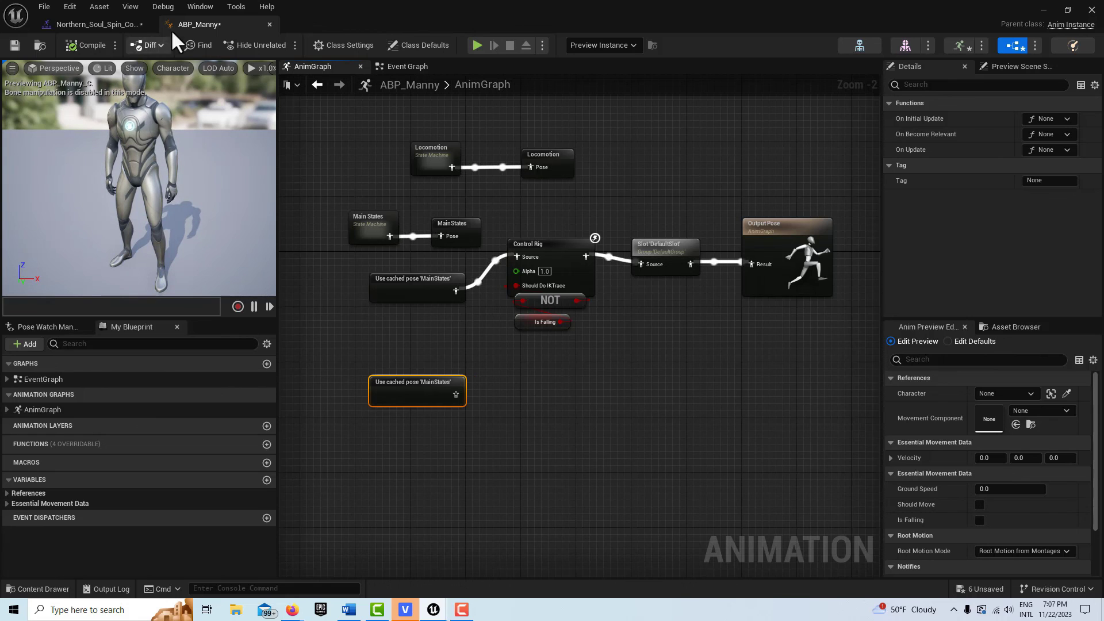
Close the Northern_Soul_Spin_Combo1_Montage and ABP_Manny editors to return to ThirdPersonMap.
{"action": "left_click", "coordinate": [88, 19]}
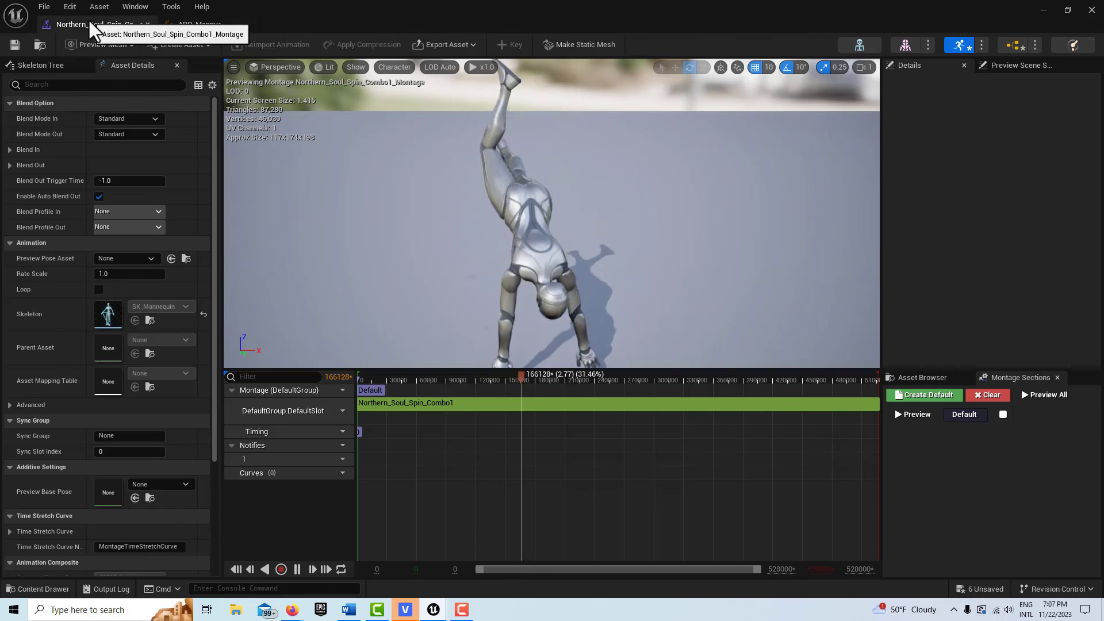
{"action": "left_click", "coordinate": [147, 25]}
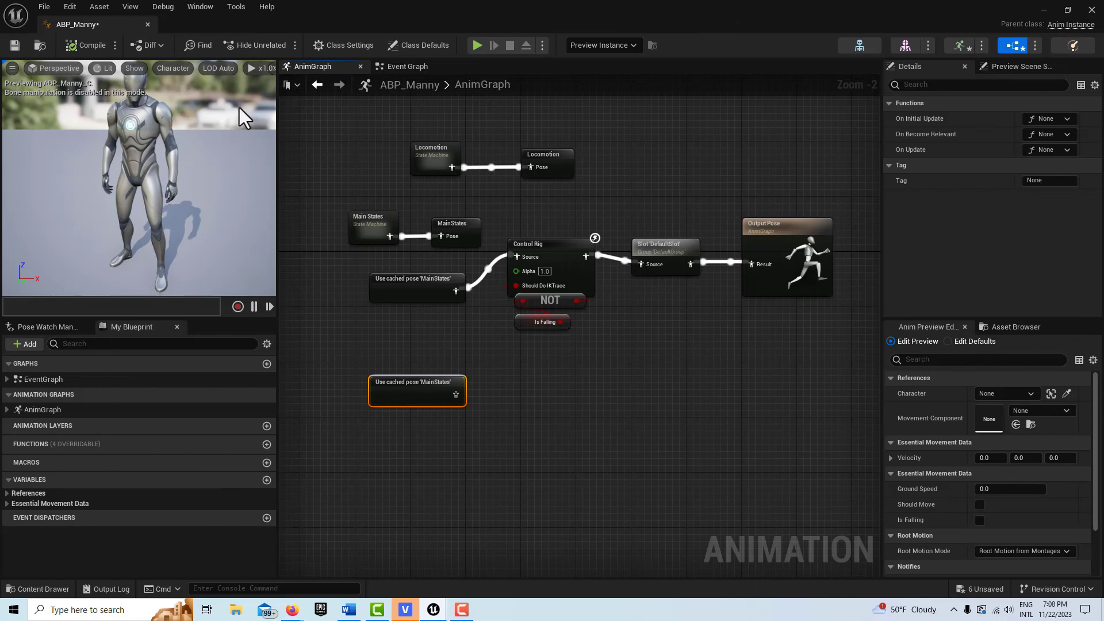
{"action": "left_click", "coordinate": [146, 23]}
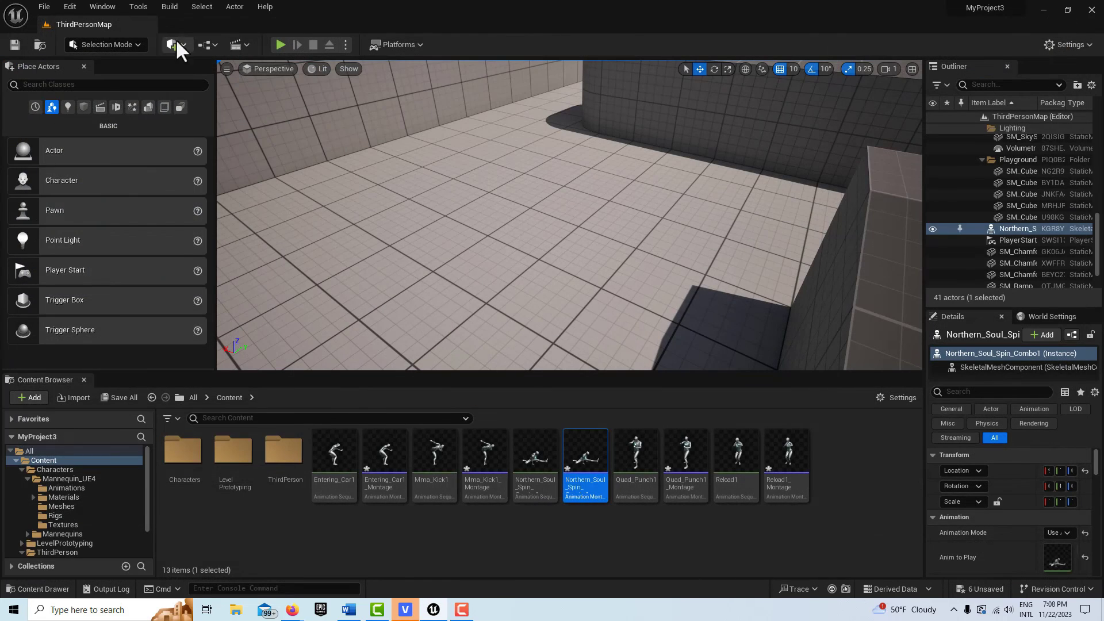
Play the level and test the character by running forward and triggering the montage bound to 3.
{"action": "left_click", "coordinate": [281, 45]}
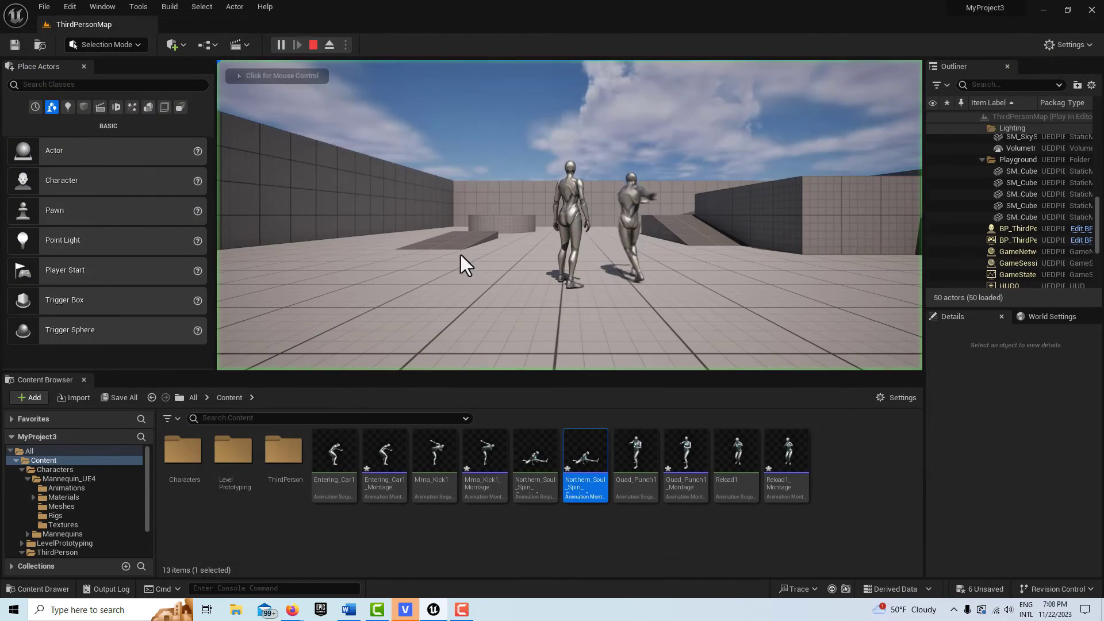
{"action": "key", "text": "w"}
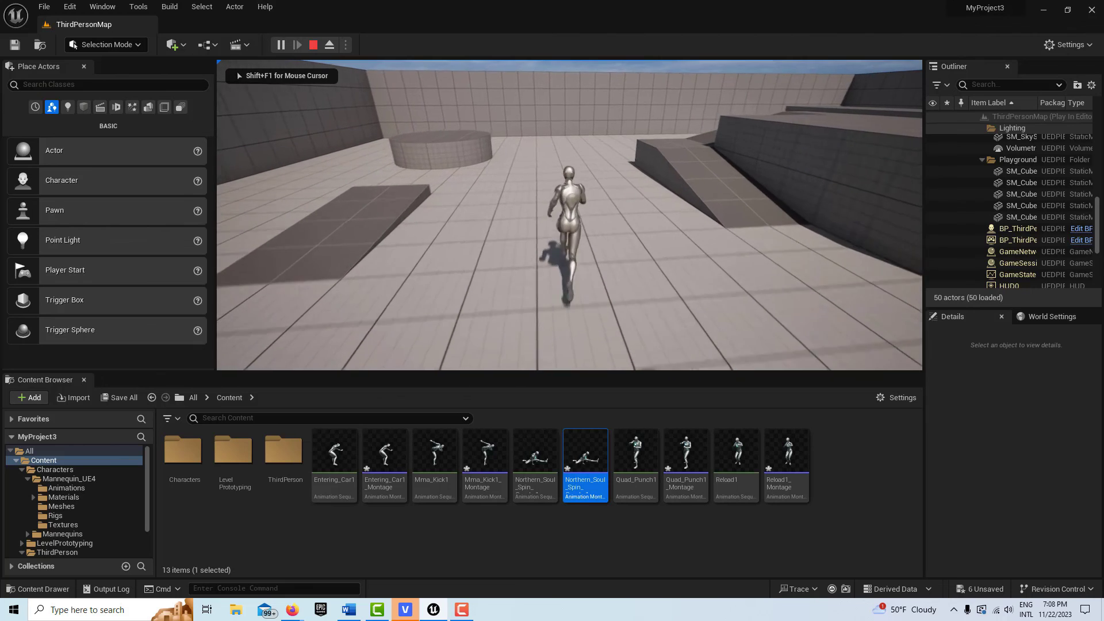
{"action": "key", "text": "3"}
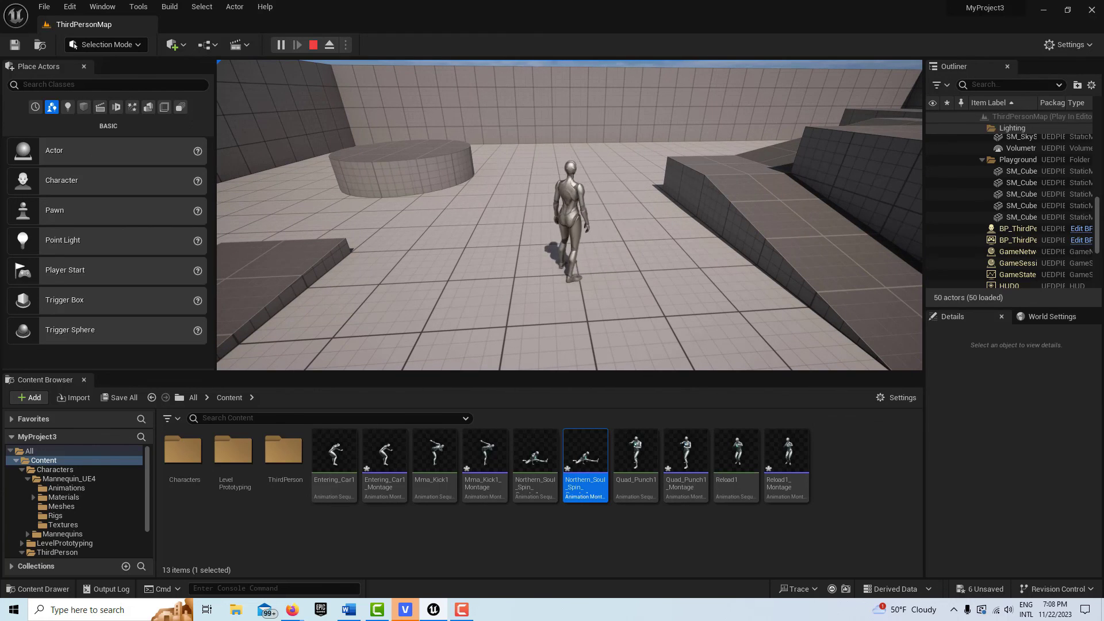
{"action": "key", "text": "w"}
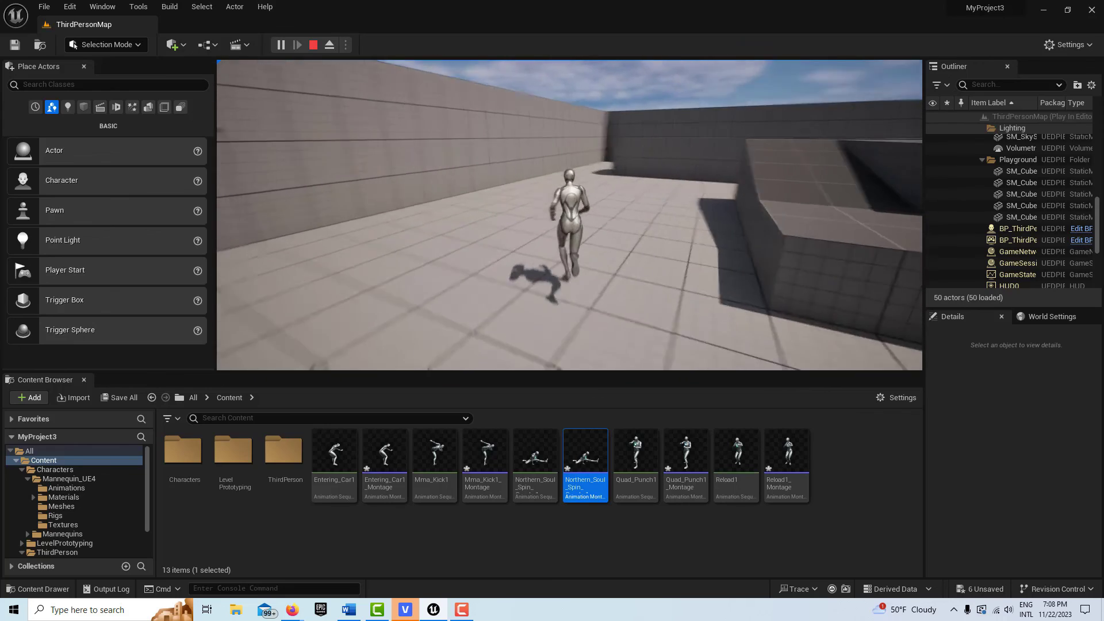
{"action": "key", "text": "w"}
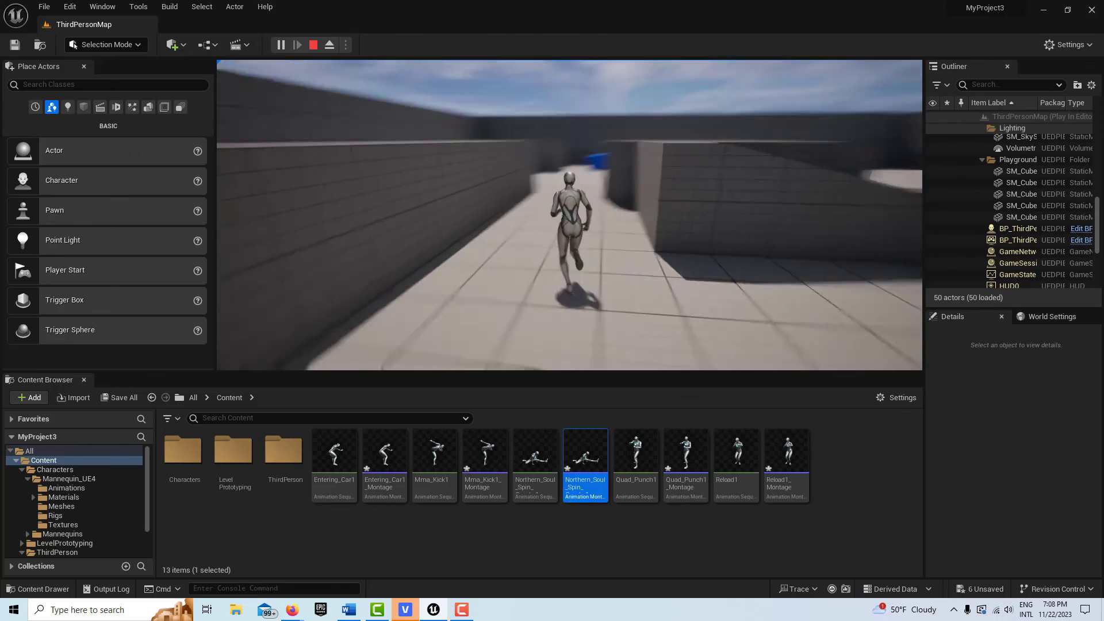
{"action": "key", "text": "w"}
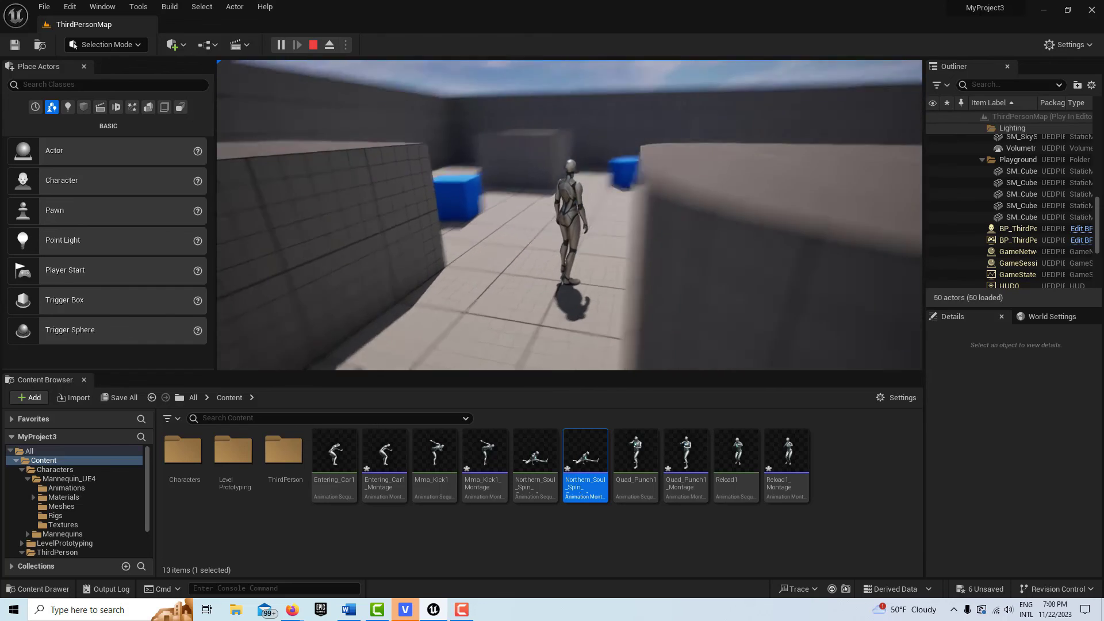